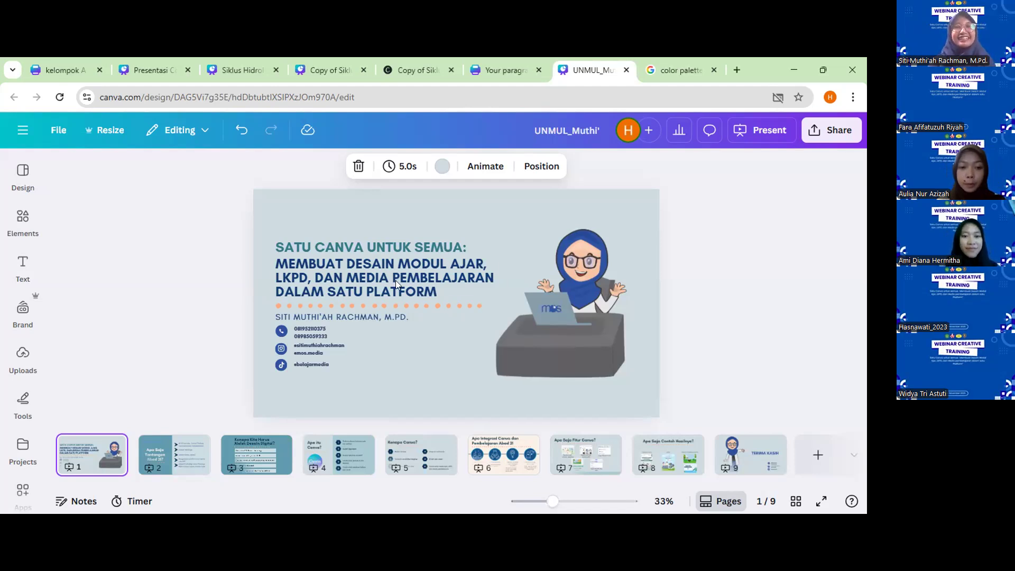
# Leave the open kelompok A design and go through all projects to the home page.
pyautogui.click(80, 58)
pyautogui.click(15, 133)
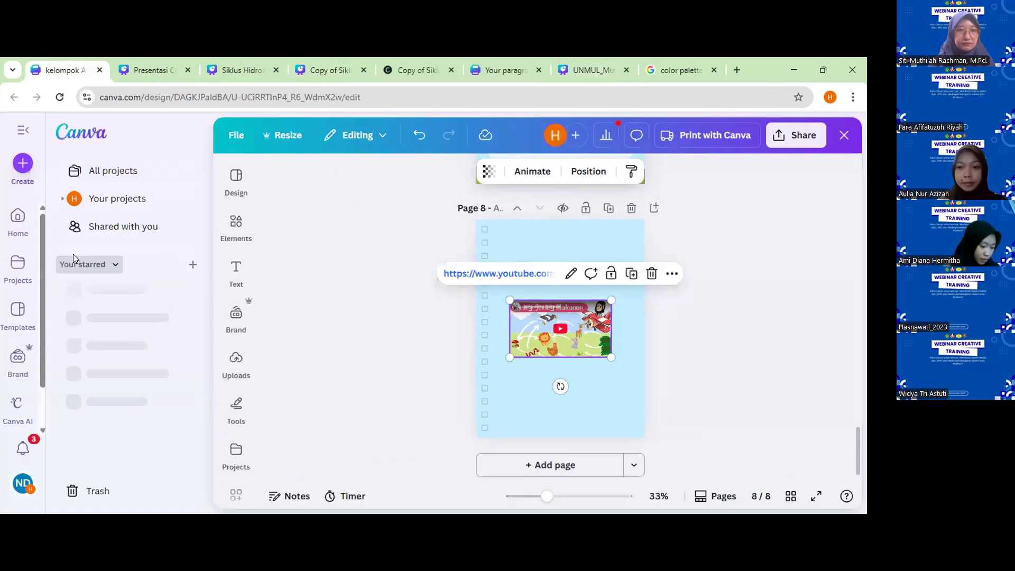
pyautogui.click(113, 171)
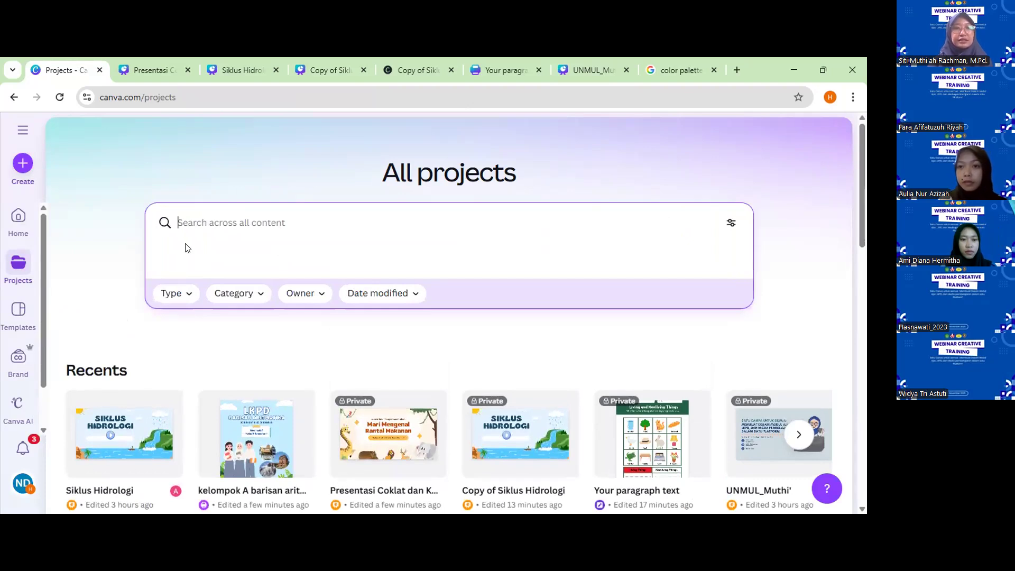
pyautogui.click(19, 214)
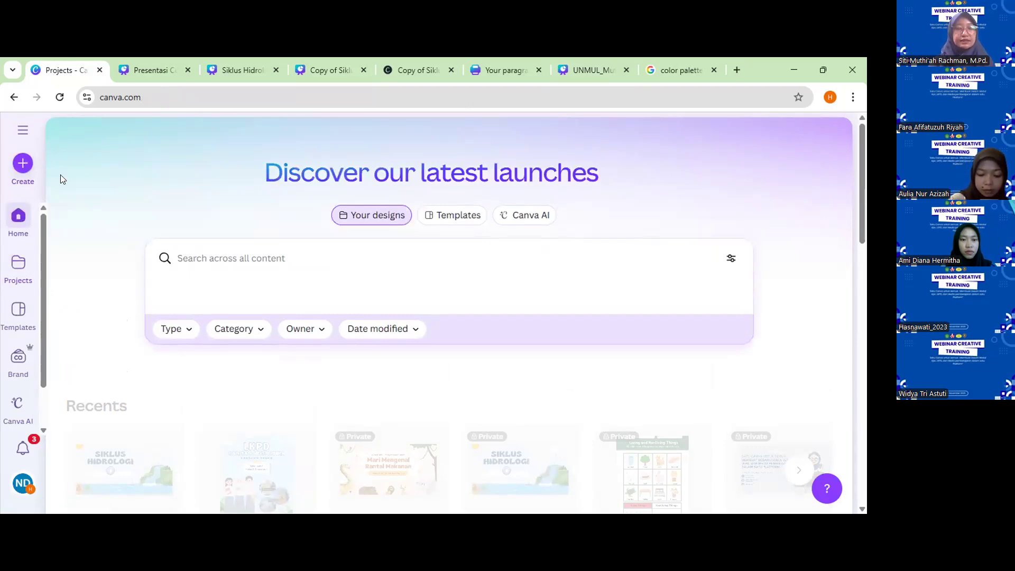
# Create a blank Video (Landscape) design and clear the template suggestions from the editor.
pyautogui.click(26, 163)
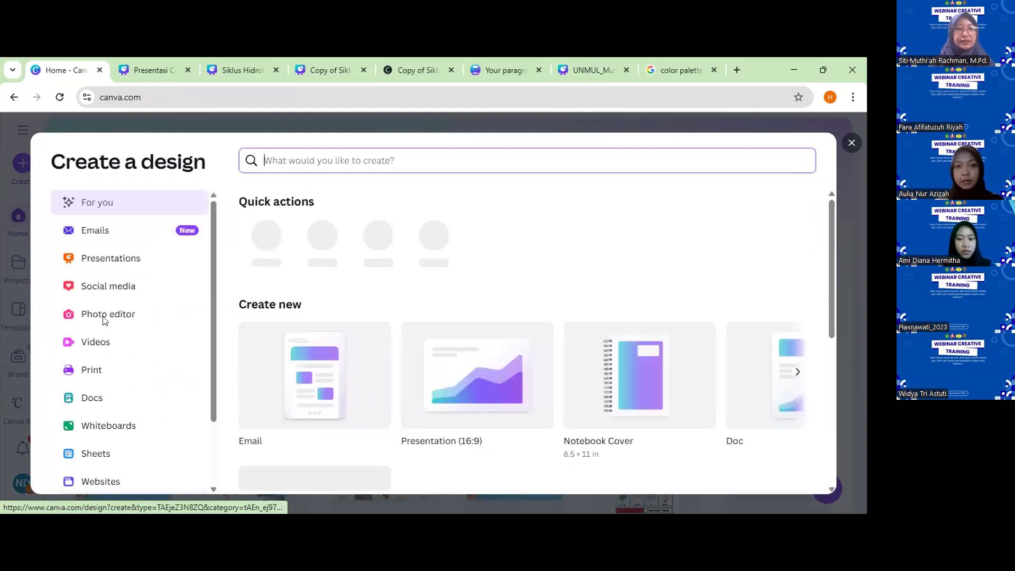
pyautogui.click(100, 344)
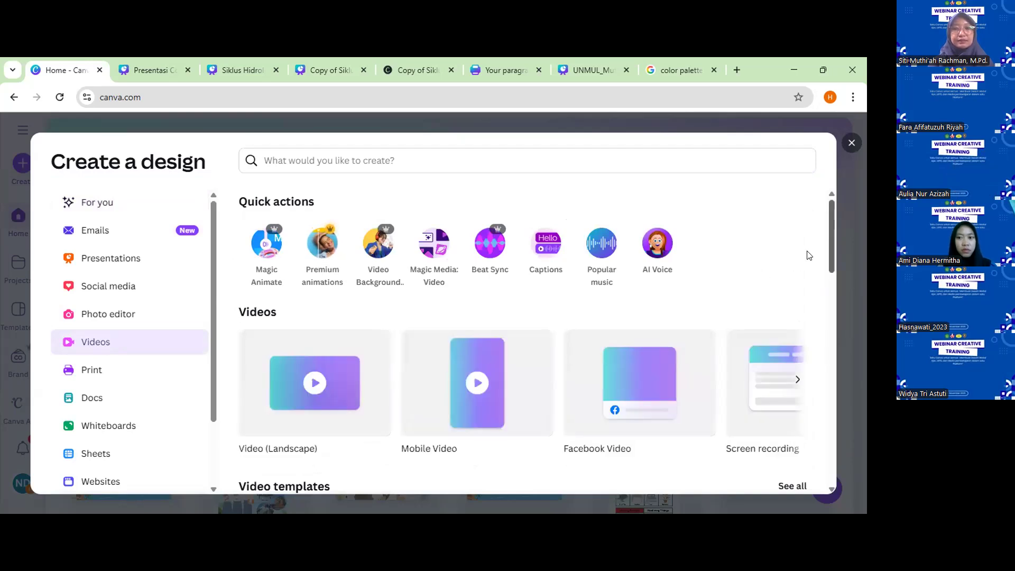
pyautogui.click(321, 385)
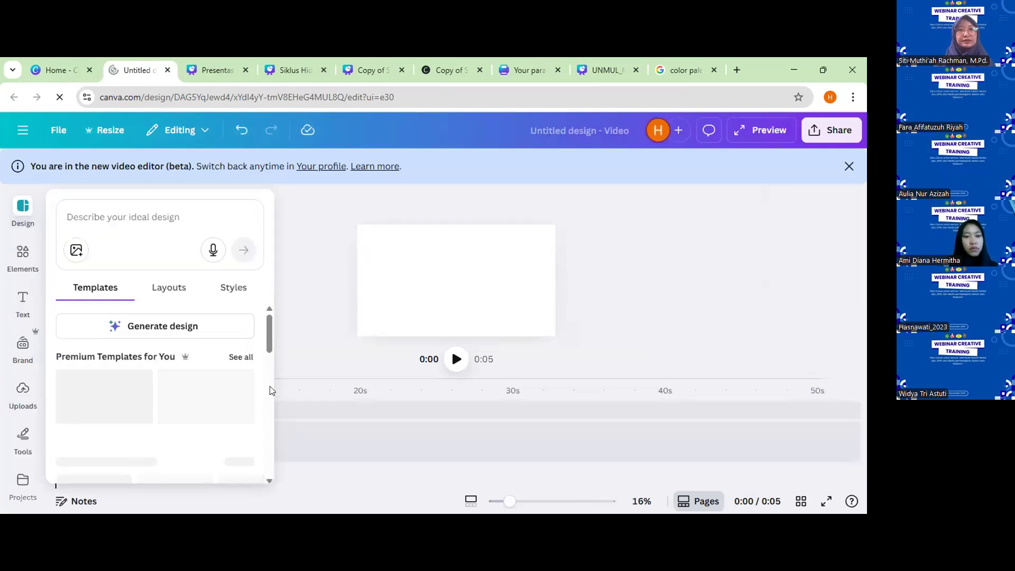
pyautogui.click(322, 285)
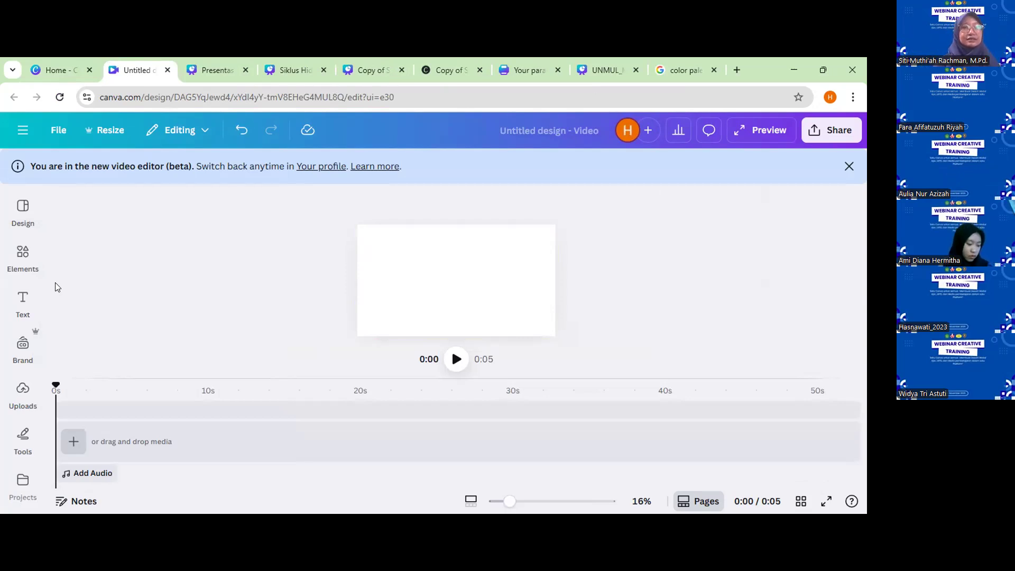
# Search the elements library for "burung".
pyautogui.click(22, 259)
pyautogui.click(97, 220)
pyautogui.write('burung')
pyautogui.press('Return')
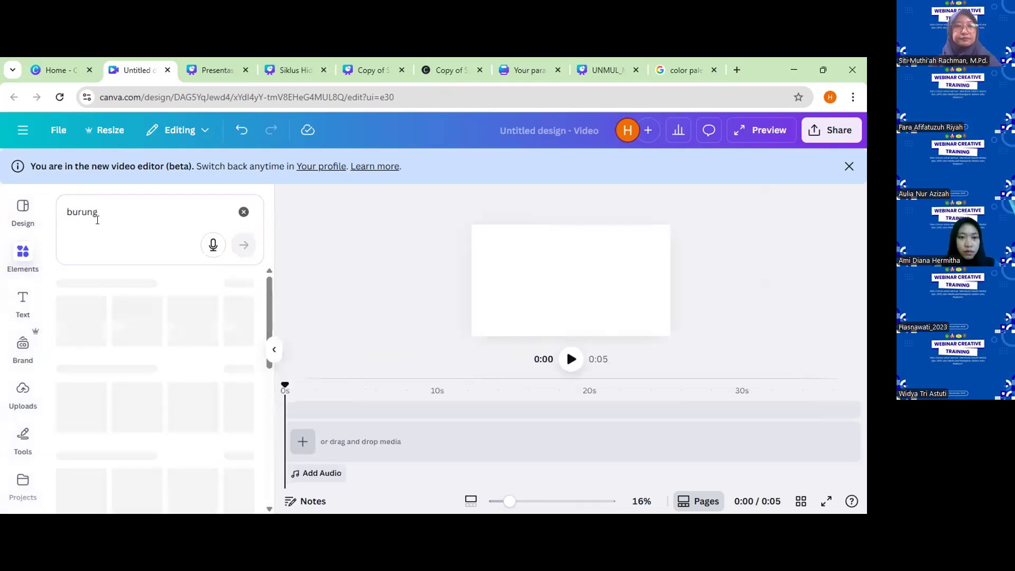
# Search the graphics for "students running" and add the running schoolgirl with pigtails and a red skirt to the canvas.
pyautogui.moveTo(112, 206); pyautogui.dragTo(53, 213)
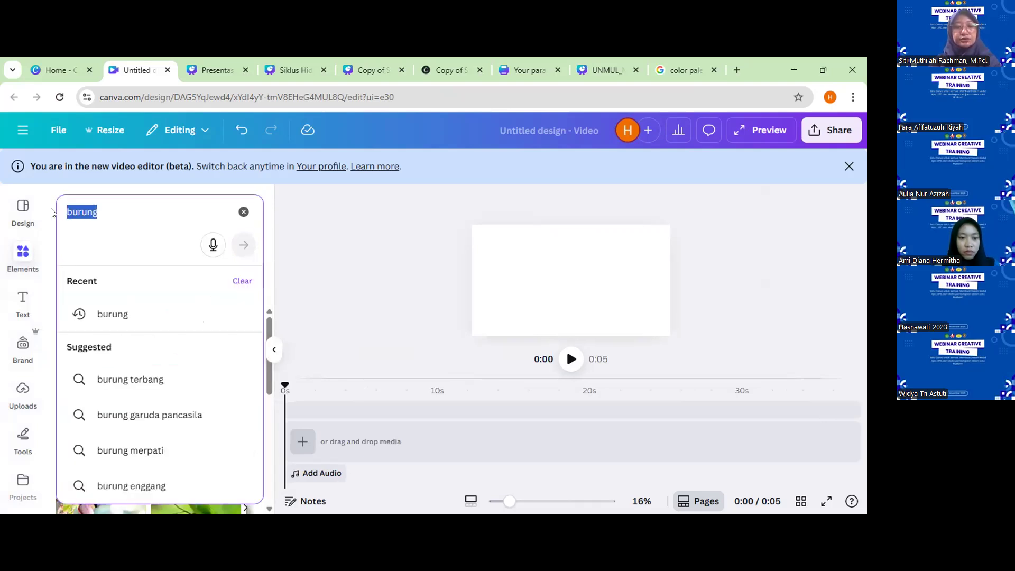
pyautogui.write('students run')
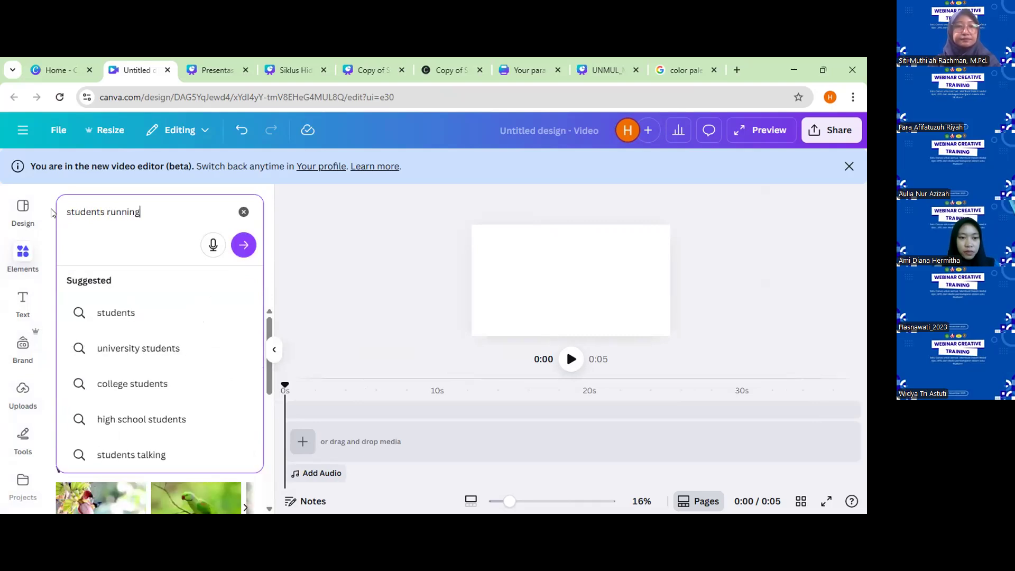
pyautogui.press('Return')
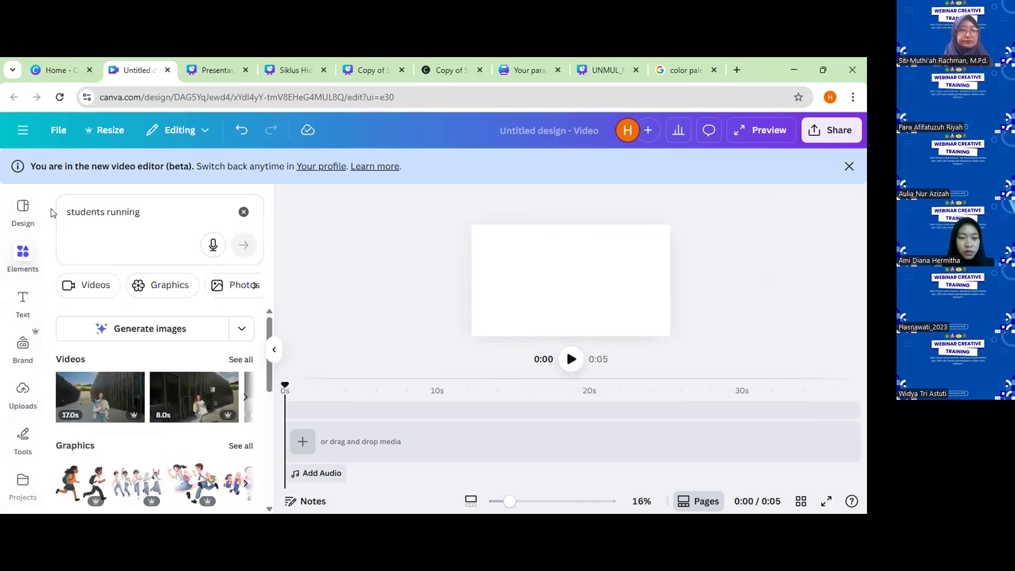
pyautogui.click(151, 287)
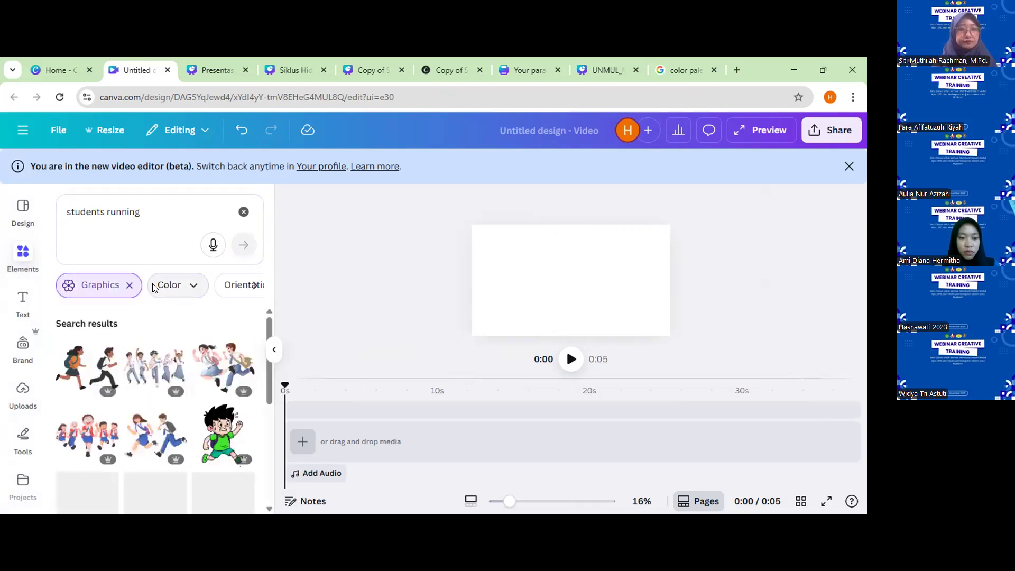
pyautogui.moveTo(265, 365); pyautogui.dragTo(267, 415)
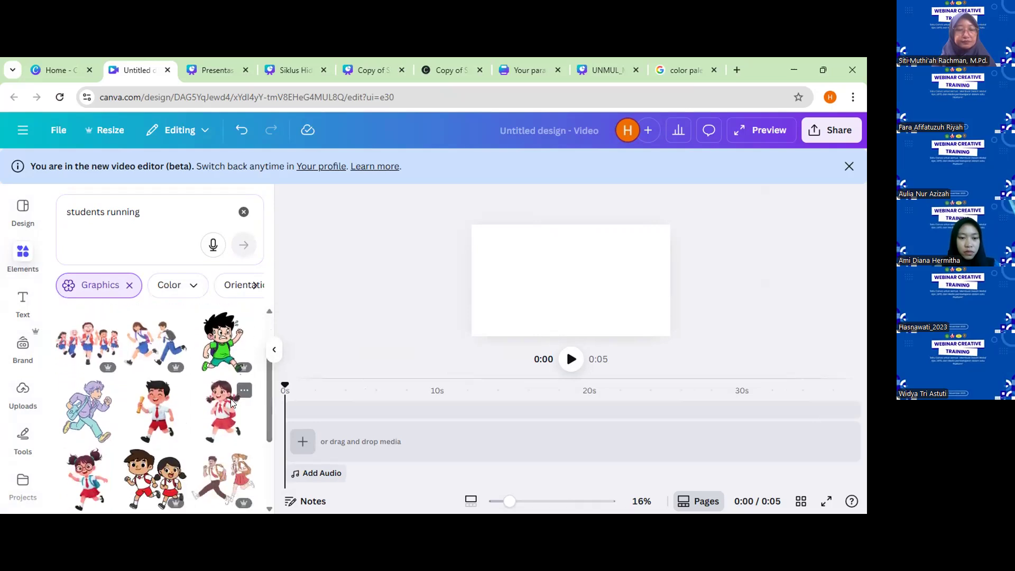
pyautogui.click(232, 403)
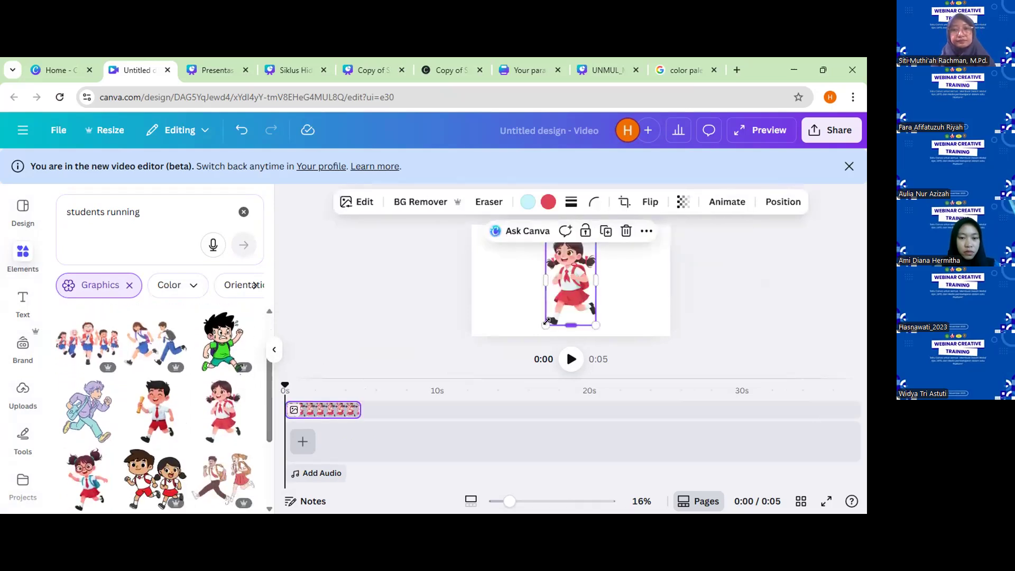
# Shrink the schoolgirl graphic and place it in the lower-right corner of the canvas.
pyautogui.moveTo(546, 323); pyautogui.dragTo(660, 300)
pyautogui.click(721, 293)
pyautogui.click(620, 292)
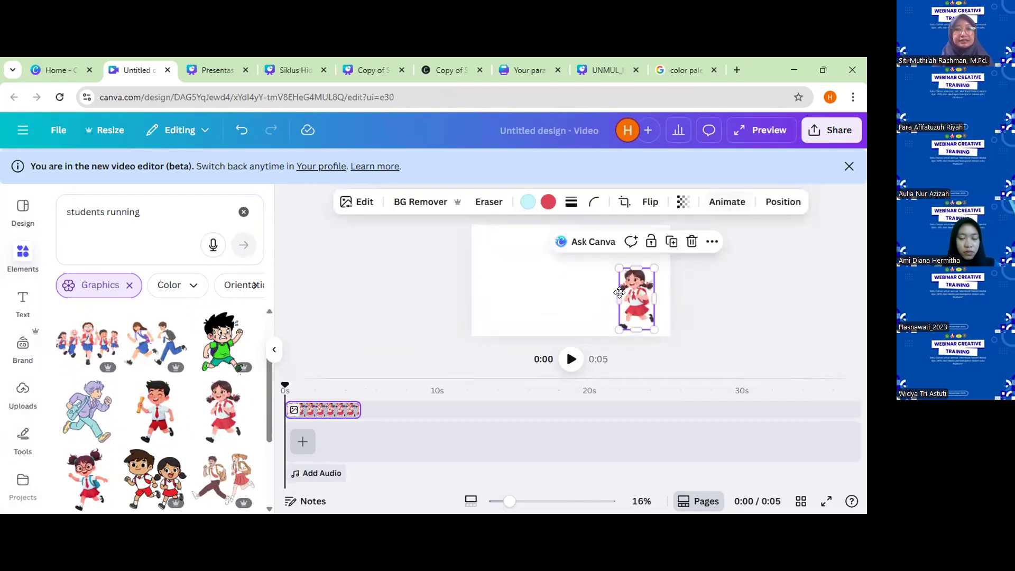
# Apply the Pan animation to the schoolgirl and switch it to the opposite direction.
pyautogui.click(727, 202)
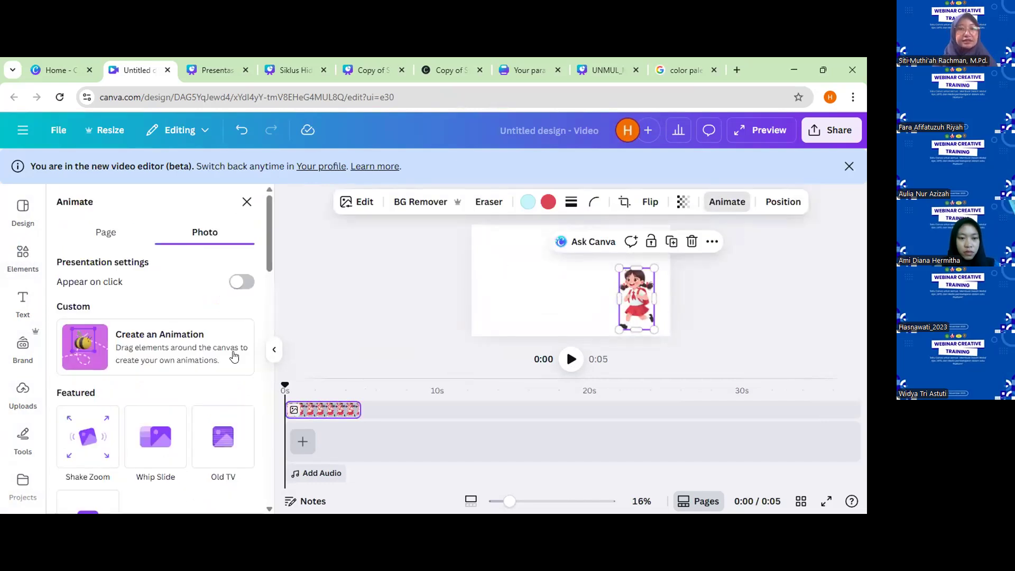
pyautogui.moveTo(269, 269); pyautogui.dragTo(270, 356)
pyautogui.click(139, 336)
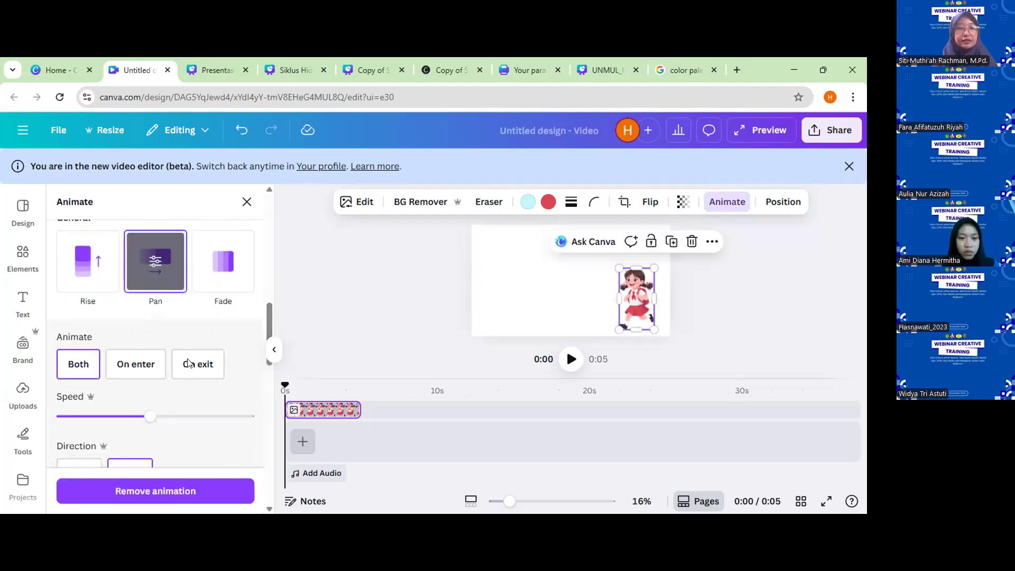
pyautogui.click(85, 463)
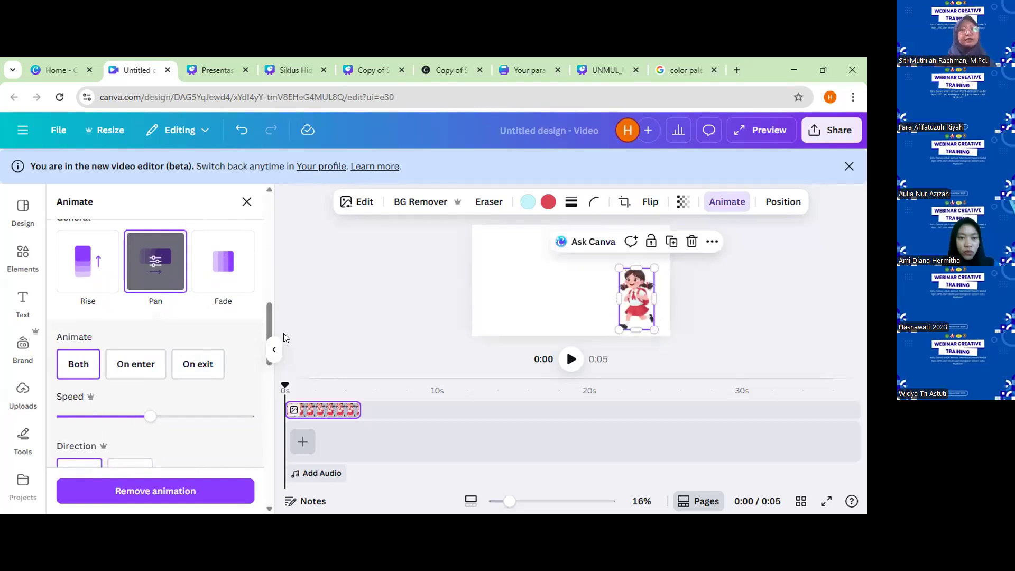
# Reselect the schoolgirl and remove its Pan animation.
pyautogui.click(480, 261)
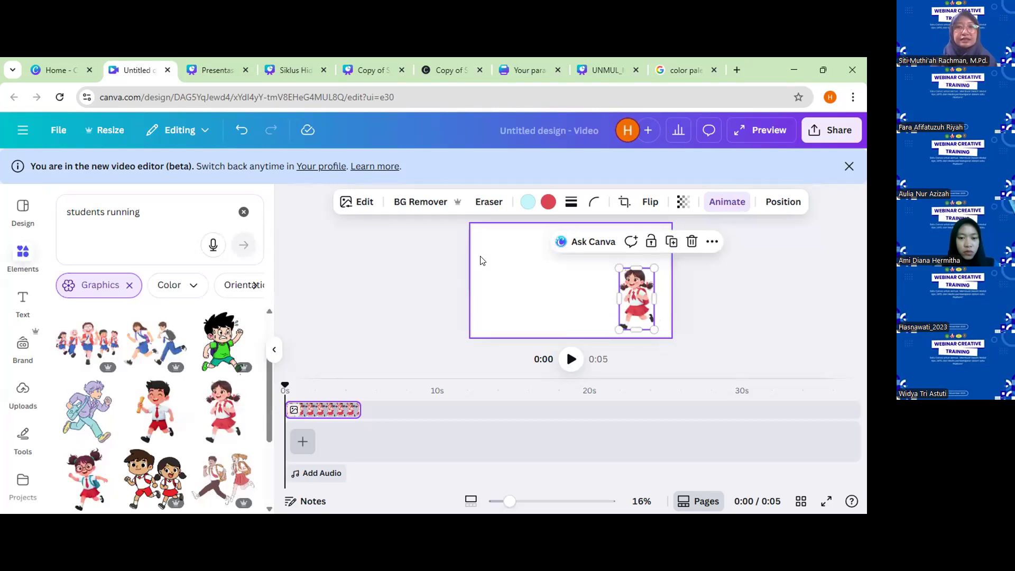
pyautogui.click(480, 259)
pyautogui.click(629, 291)
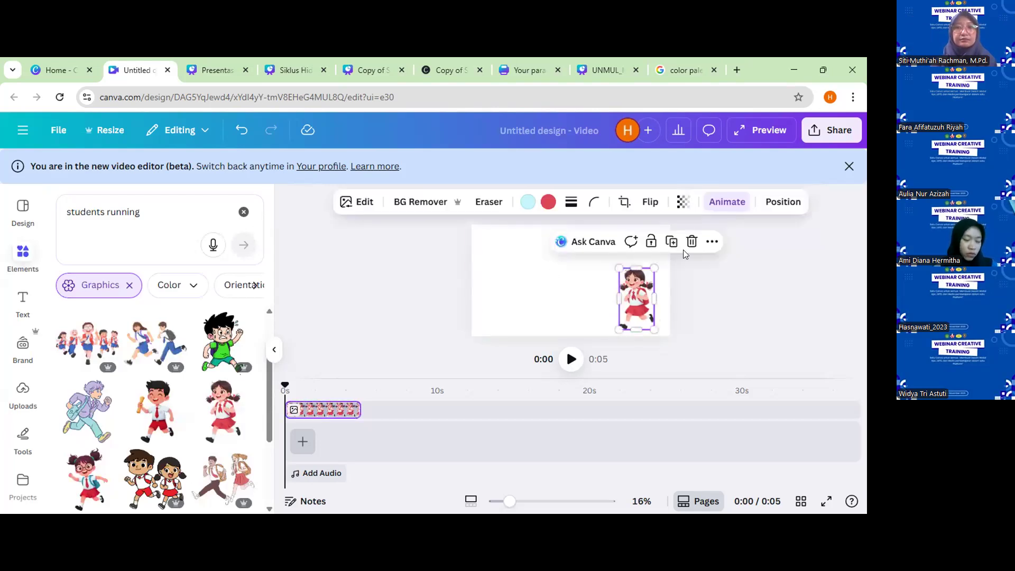
pyautogui.click(727, 203)
pyautogui.scroll(-1, 220, 433)
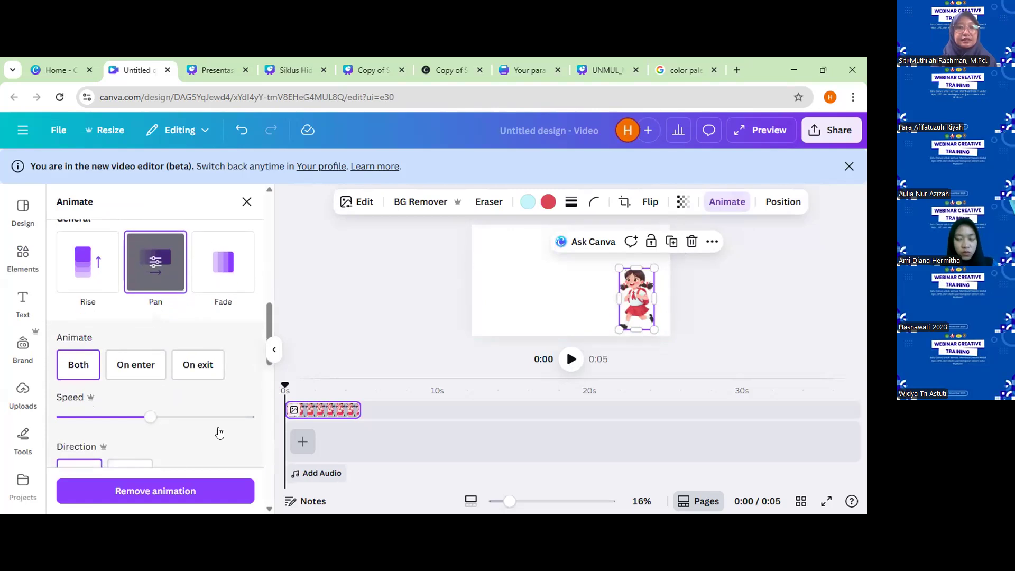
pyautogui.click(177, 482)
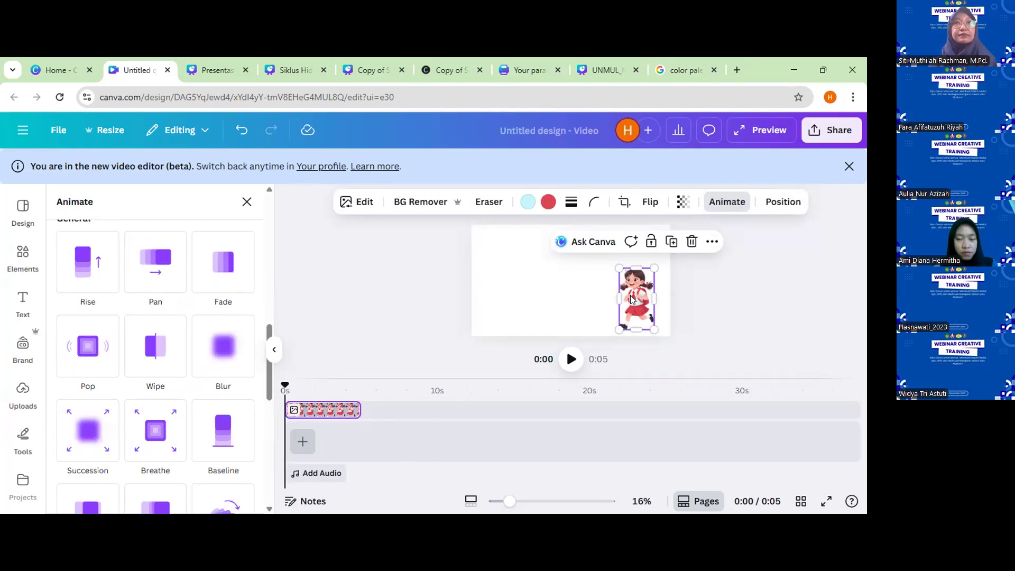
# Create a custom animation that moves the schoolgirl from the canvas's right side out past its left edge.
pyautogui.click(727, 202)
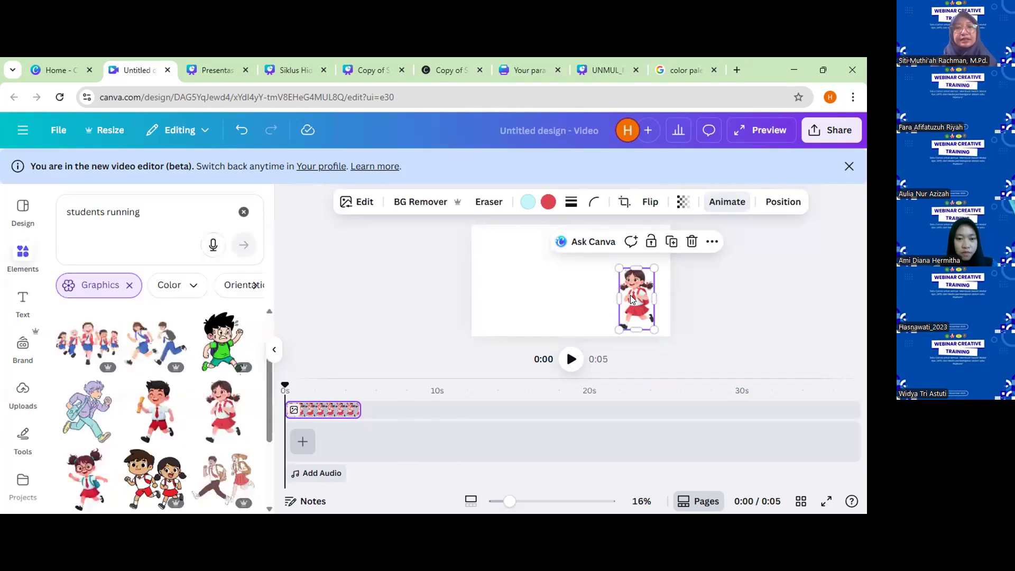
pyautogui.click(727, 202)
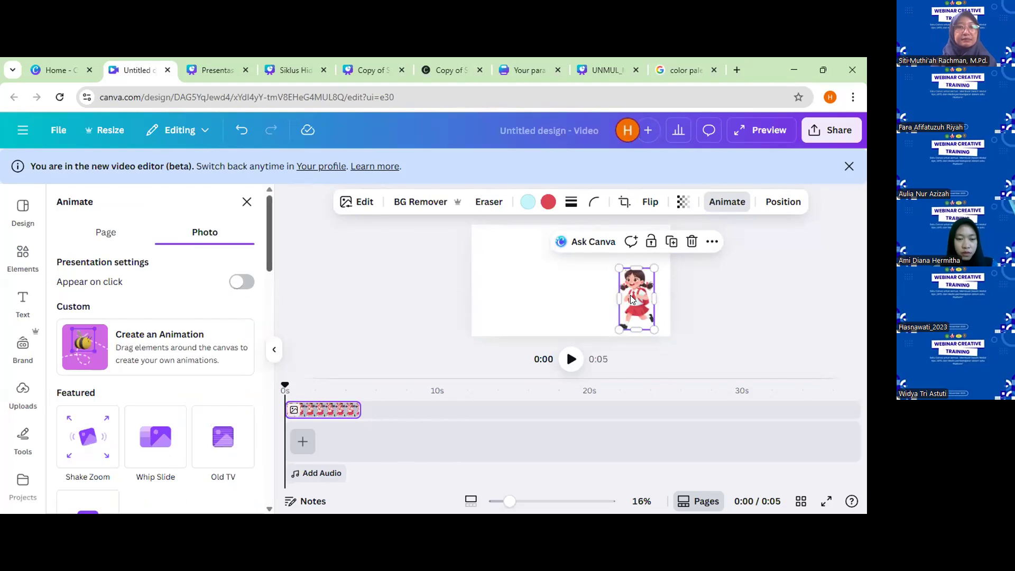
pyautogui.scroll(-1, 156, 349)
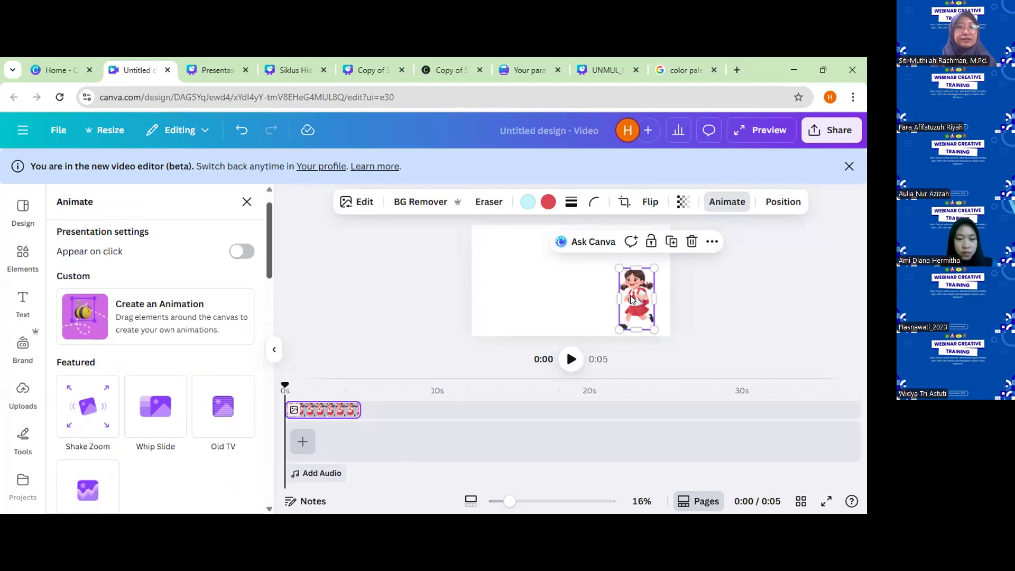
pyautogui.click(142, 328)
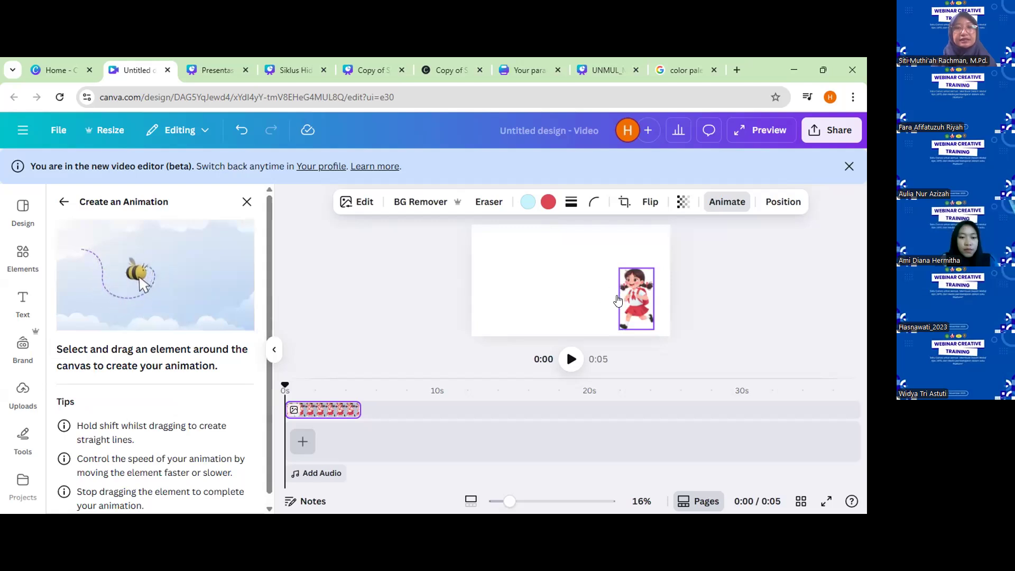
pyautogui.moveTo(636, 298)
pyautogui.mouseDown()
pyautogui.moveTo(615, 275)
pyautogui.moveTo(578, 289)
pyautogui.moveTo(572, 306)
pyautogui.moveTo(528, 281)
pyautogui.moveTo(516, 302)
pyautogui.moveTo(486, 272)
pyautogui.moveTo(433, 315)
pyautogui.mouseUp()
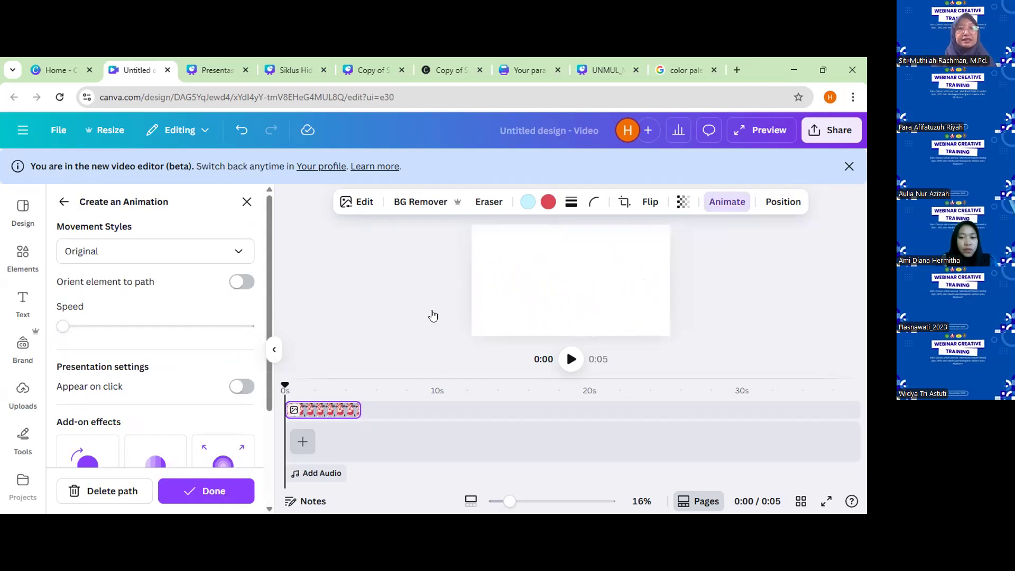
# Try a higher speed for the schoolgirl's path animation, return it to the minimum and leave the path settings.
pyautogui.moveTo(85, 328); pyautogui.dragTo(94, 328)
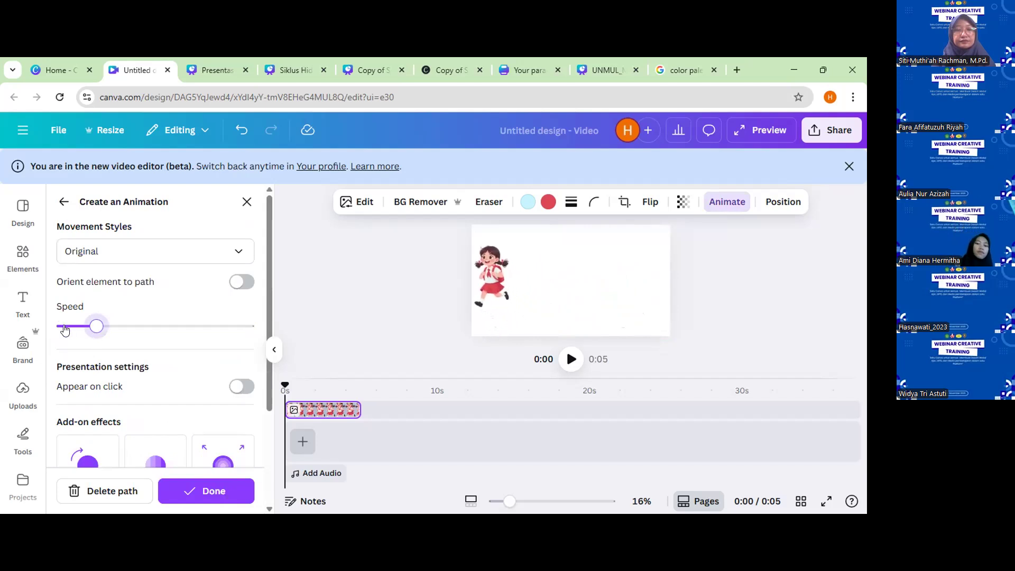
pyautogui.moveTo(95, 328); pyautogui.dragTo(64, 329)
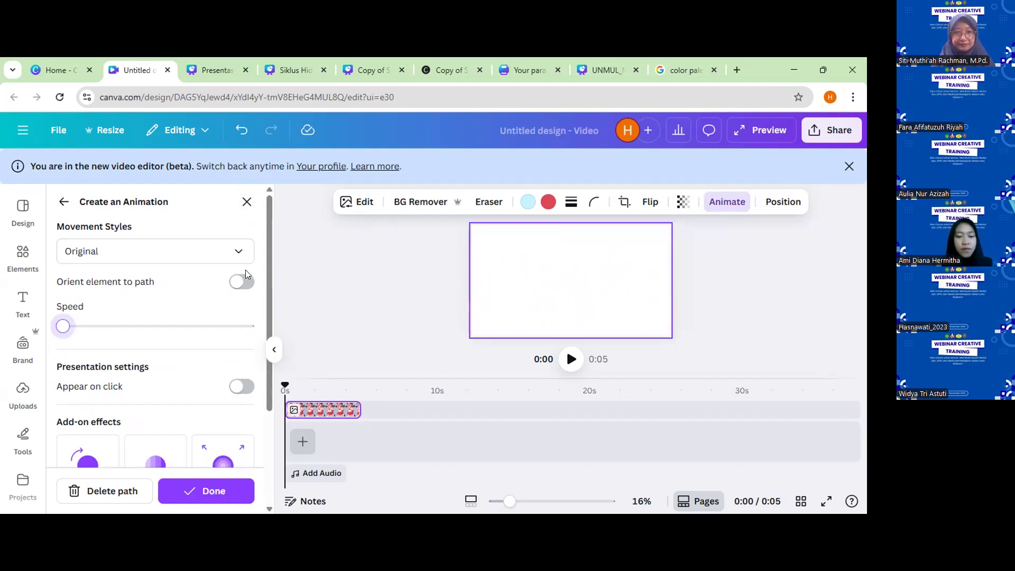
pyautogui.click(64, 202)
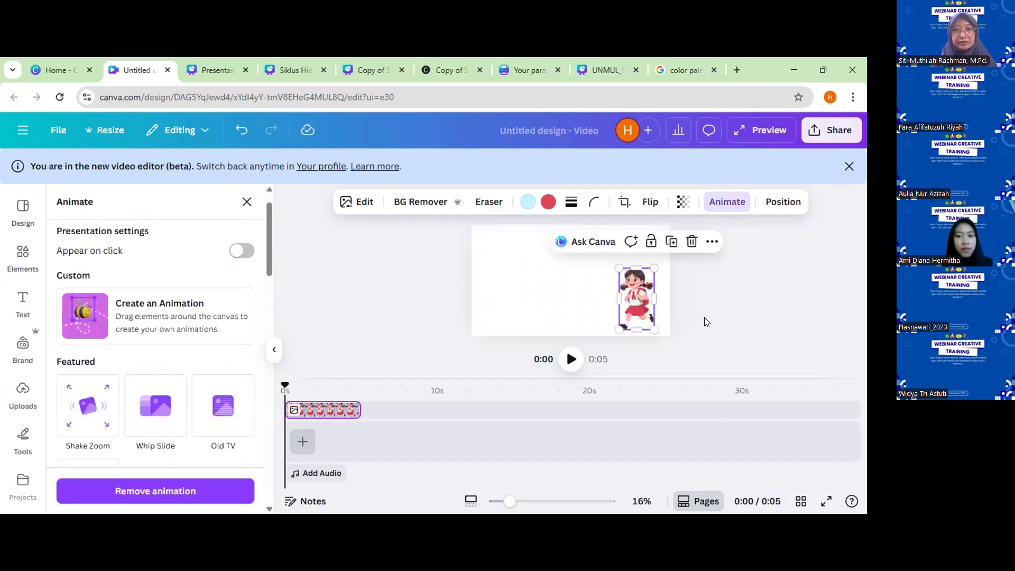
# Replace the schoolgirl on the canvas with a red apple graphic found by searching for "aple".
pyautogui.press('Delete')
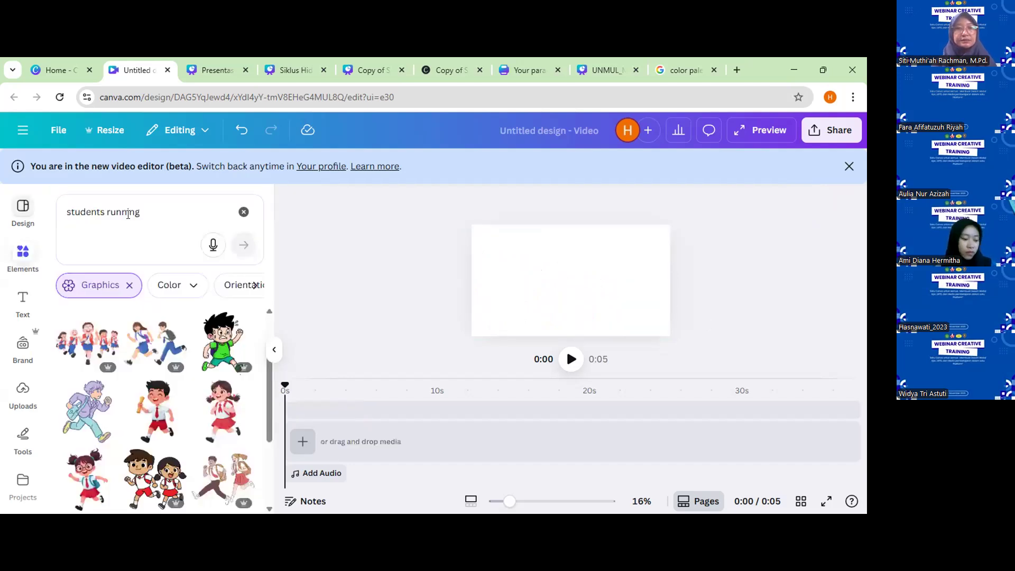
pyautogui.click(60, 211)
pyautogui.write('aple')
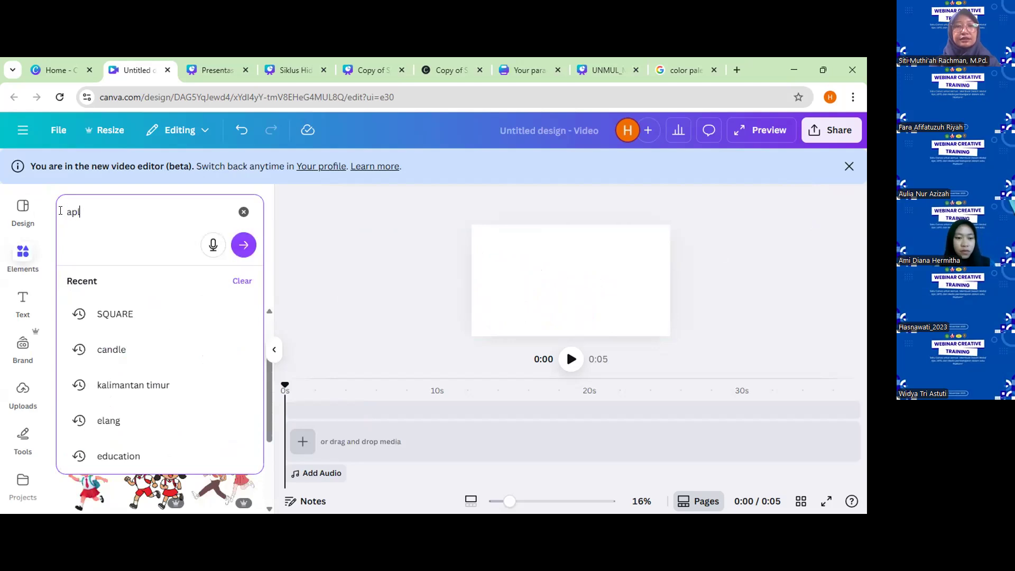
pyautogui.press('Return')
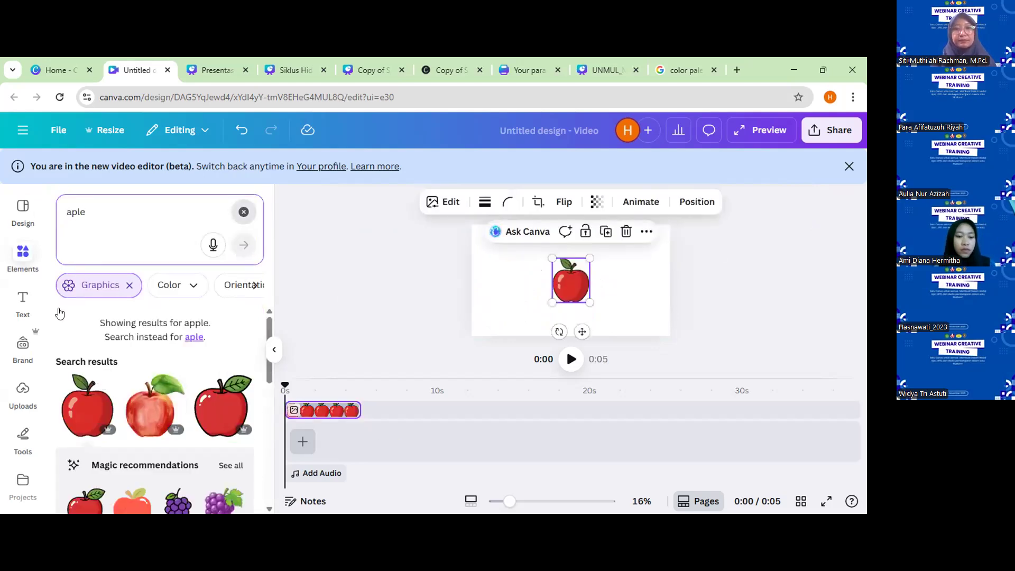
# Search the elements for "pohon" and add the green leafy tree with the brown trunk to the canvas.
pyautogui.click(244, 212)
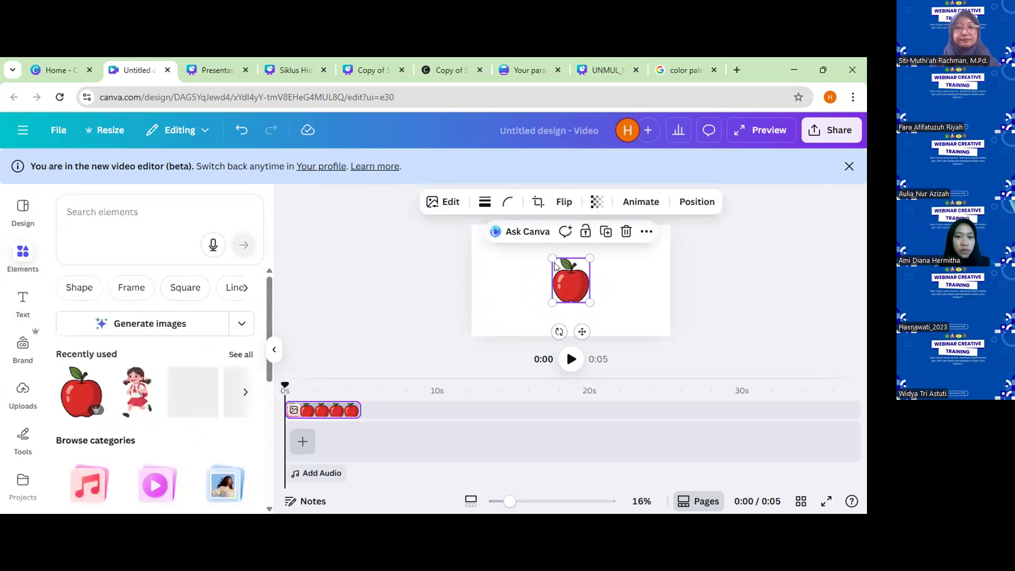
pyautogui.press('BackSpace')
pyautogui.press('BackSpace')
pyautogui.write('ohon')
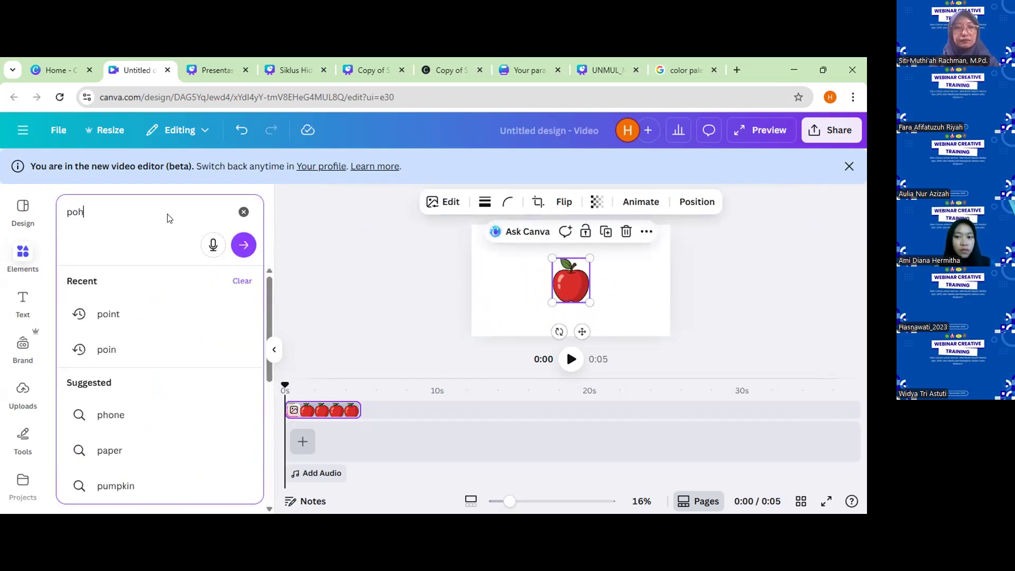
pyautogui.press('Return')
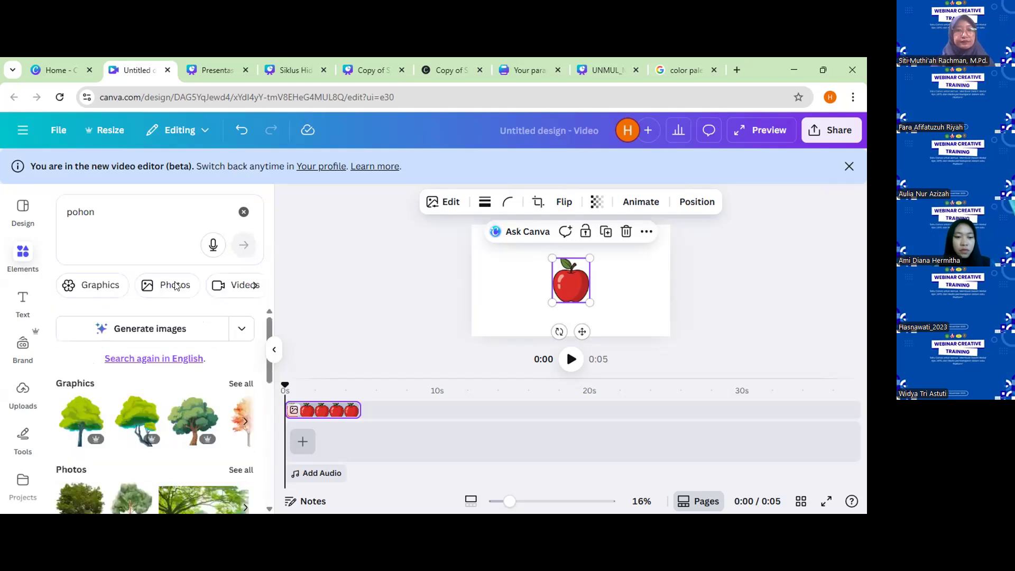
pyautogui.click(192, 423)
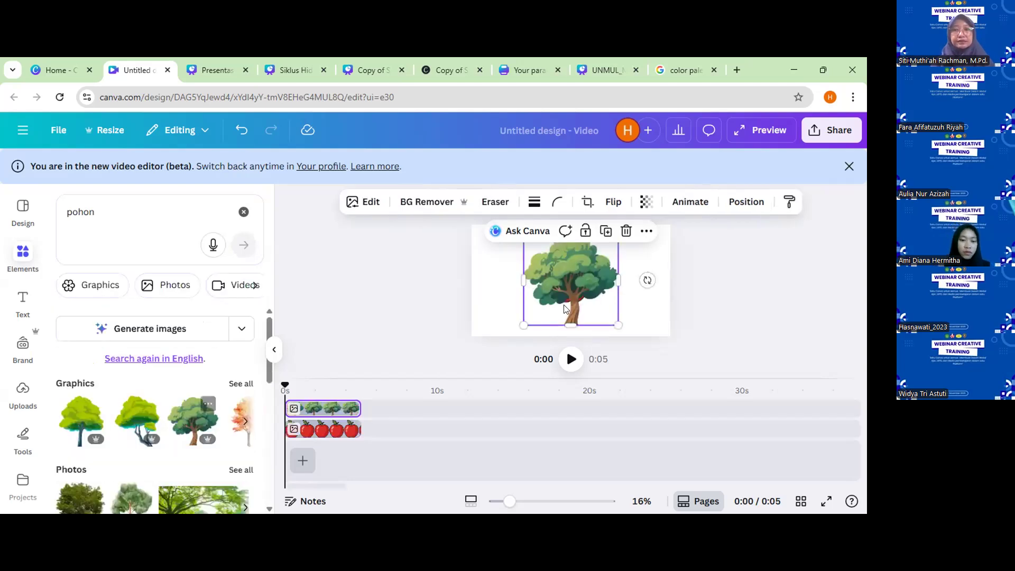
# Slightly enlarge the tree and place it at the canvas's right side, beside the apple.
pyautogui.moveTo(617, 325); pyautogui.dragTo(673, 349)
pyautogui.moveTo(577, 300); pyautogui.dragTo(612, 293)
pyautogui.moveTo(558, 336); pyautogui.dragTo(606, 298)
pyautogui.moveTo(654, 259); pyautogui.dragTo(637, 290)
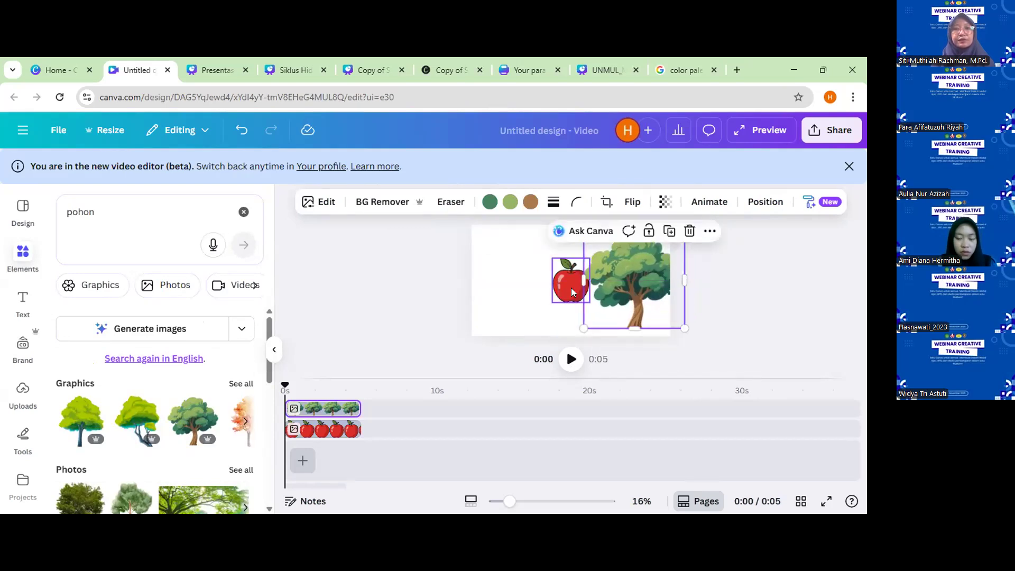
# Shrink the apple and place it behind the lower-left foliage of the tree.
pyautogui.click(571, 287)
pyautogui.moveTo(549, 258); pyautogui.dragTo(575, 285)
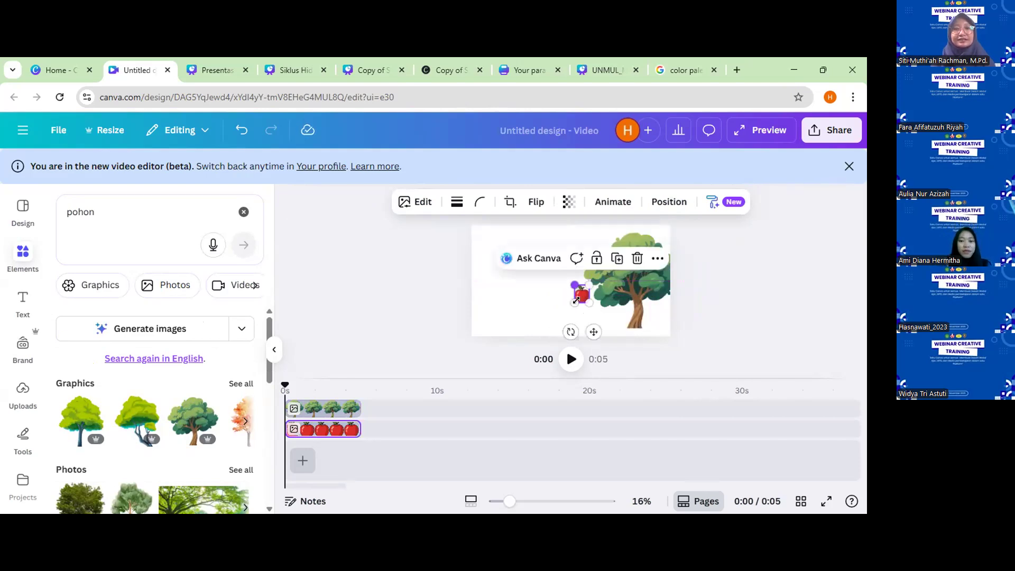
pyautogui.moveTo(589, 332); pyautogui.dragTo(603, 290)
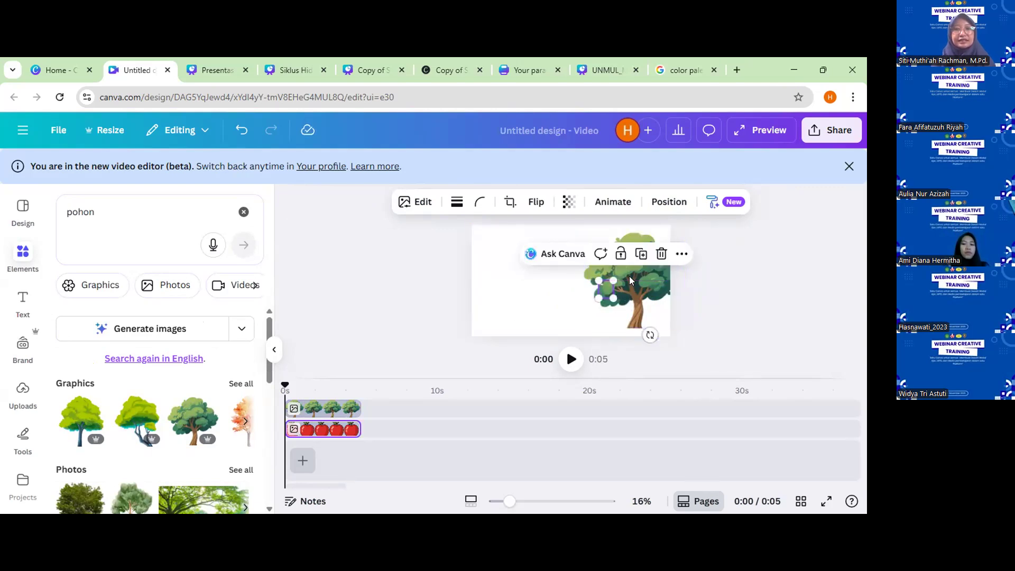
# Create a custom animation that makes the apple fall straight down from the foliage past the canvas's lower edge.
pyautogui.click(613, 201)
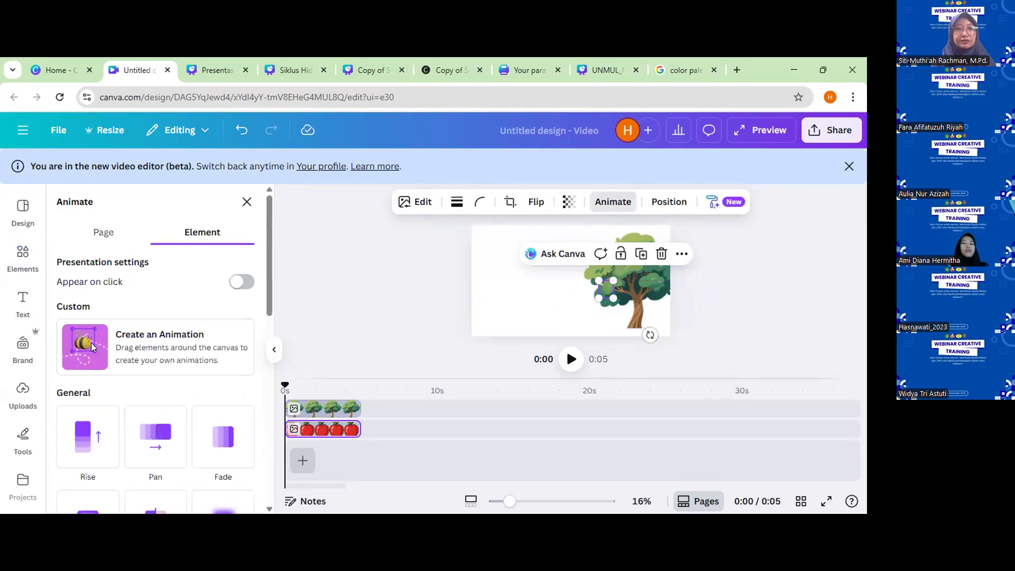
pyautogui.click(92, 347)
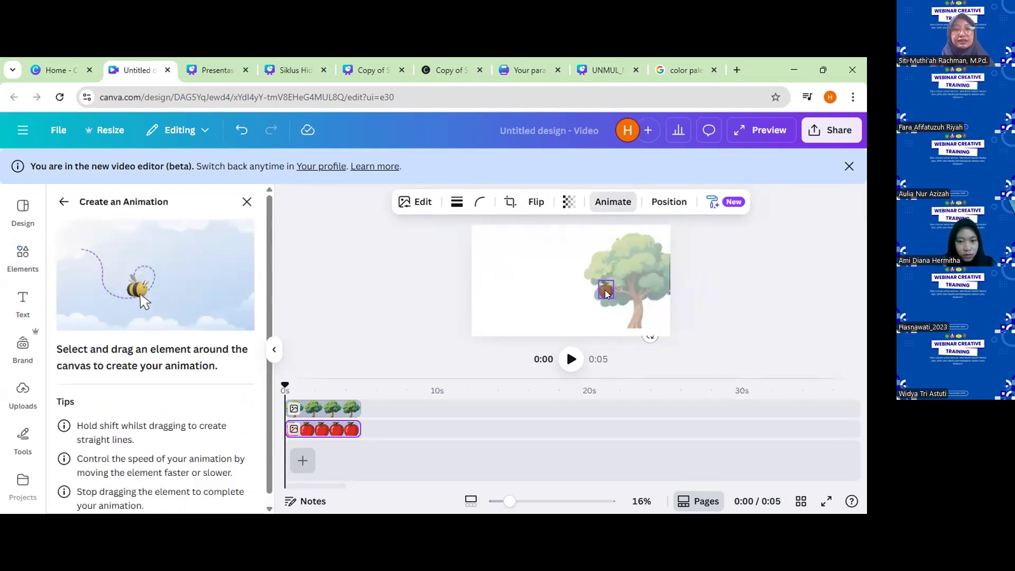
pyautogui.moveTo(604, 302); pyautogui.dragTo(601, 347)
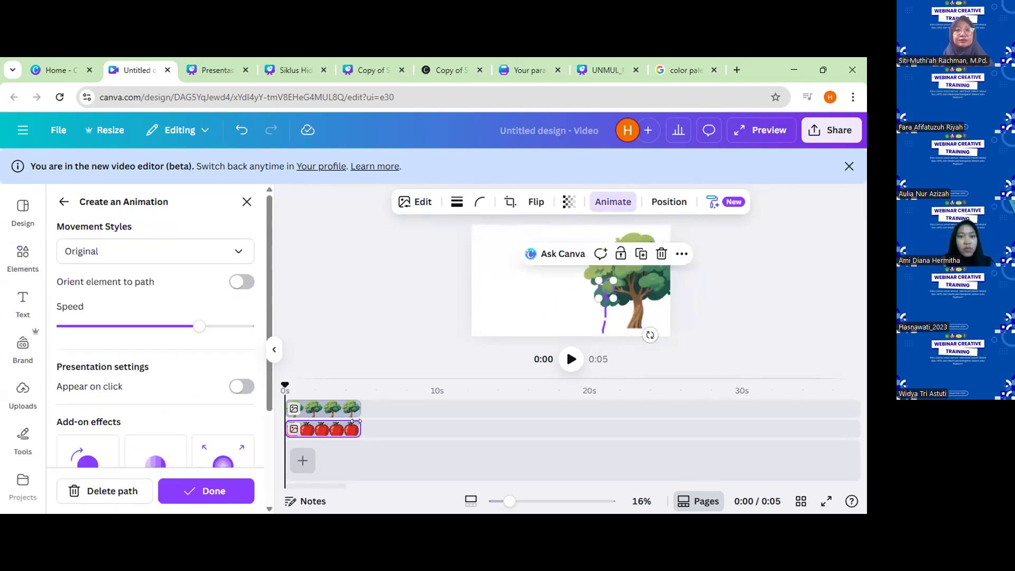
# Extend the apple and tree clips to 10 seconds each and play the first seconds of the video.
pyautogui.moveTo(437, 421)
pyautogui.mouseDown()
pyautogui.moveTo(425, 421)
pyautogui.moveTo(439, 421)
pyautogui.mouseUp()
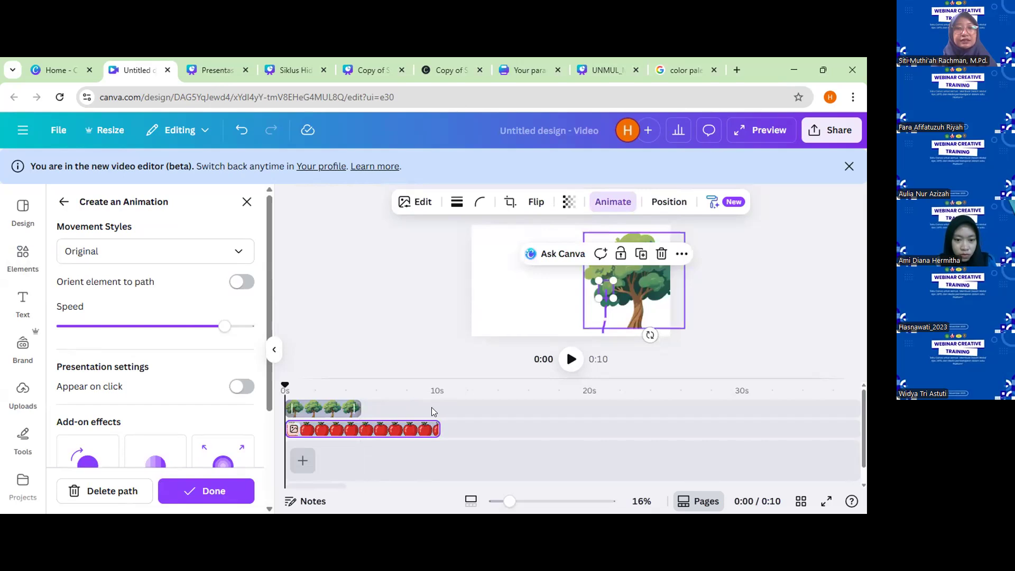
pyautogui.click(431, 407)
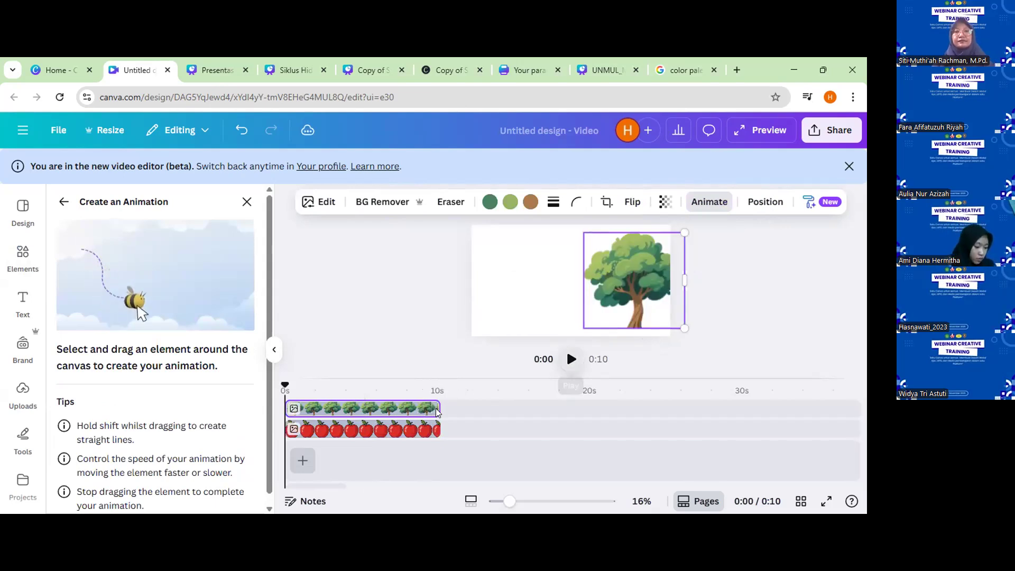
pyautogui.press('space')
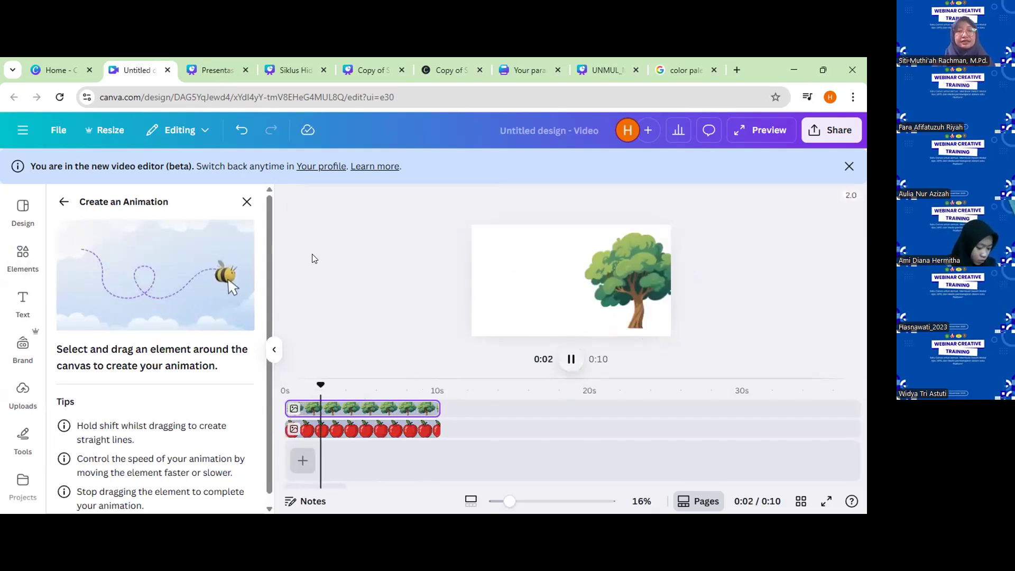
pyautogui.press('space')
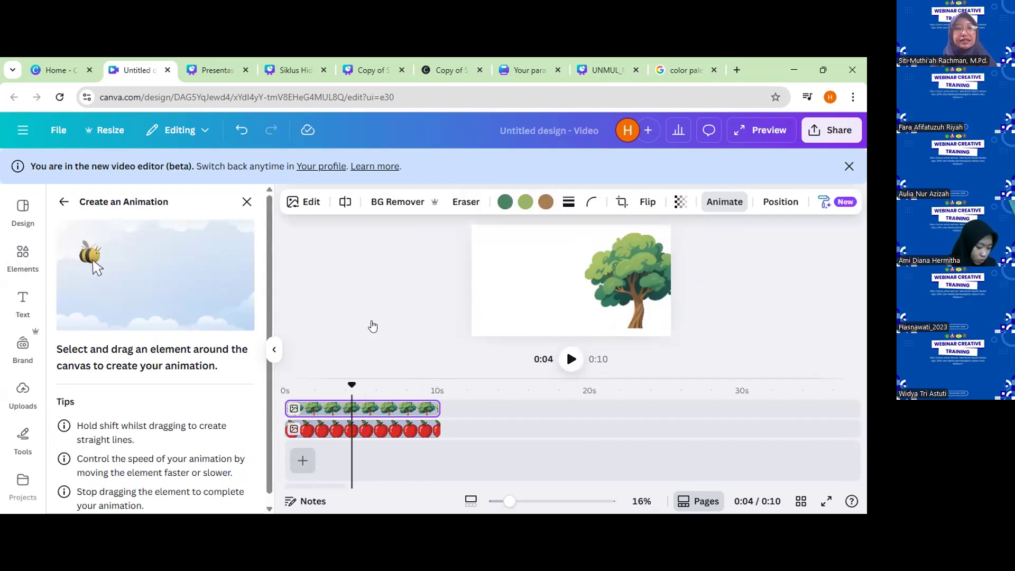
pyautogui.press('Escape')
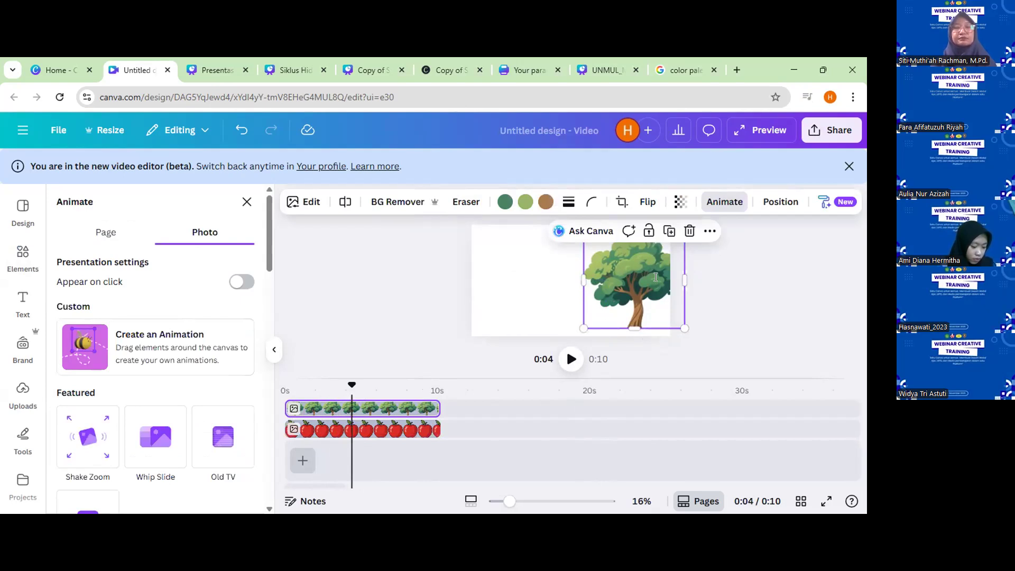
# View the design's download options for MP4 video and close them without downloading.
pyautogui.click(831, 131)
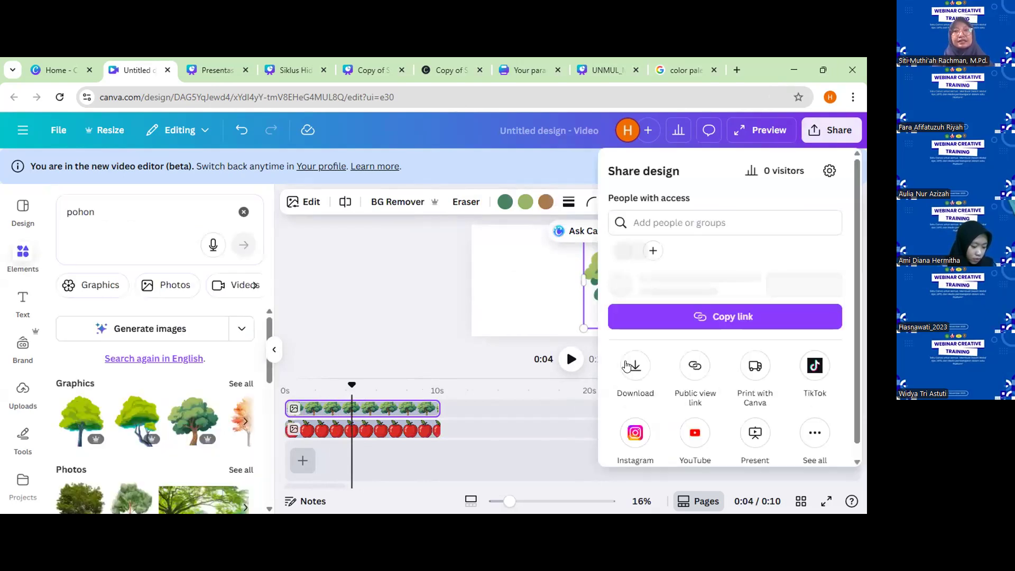
pyautogui.click(634, 391)
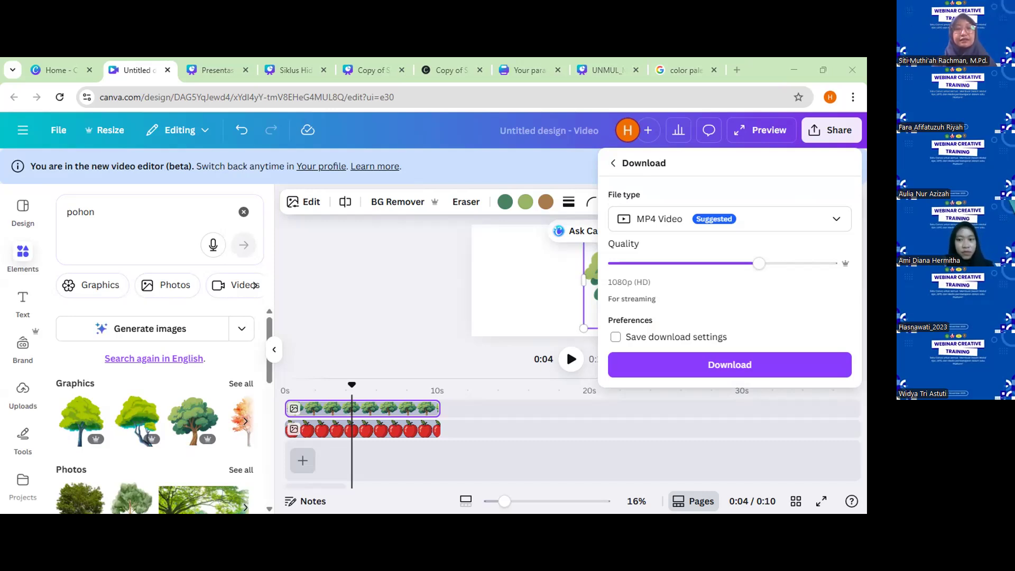
pyautogui.click(598, 291)
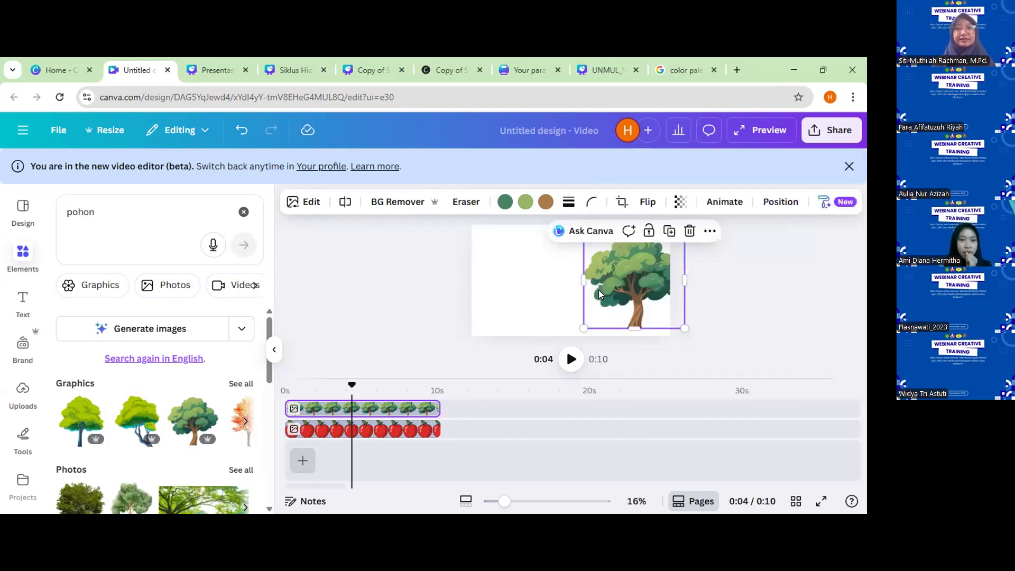
# Delete the tree and all remaining elements so the canvas is empty.
pyautogui.press('Delete')
pyautogui.hotkey('ctrl', 'a')
pyautogui.press('Delete')
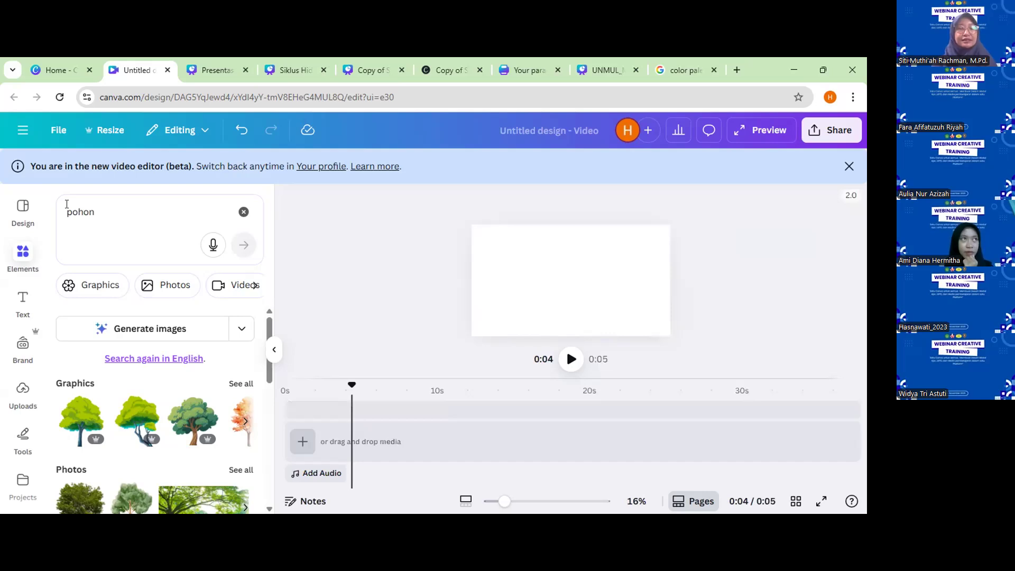
# Search the elements for "lilin".
pyautogui.doubleClick(67, 204)
pyautogui.write('lilin')
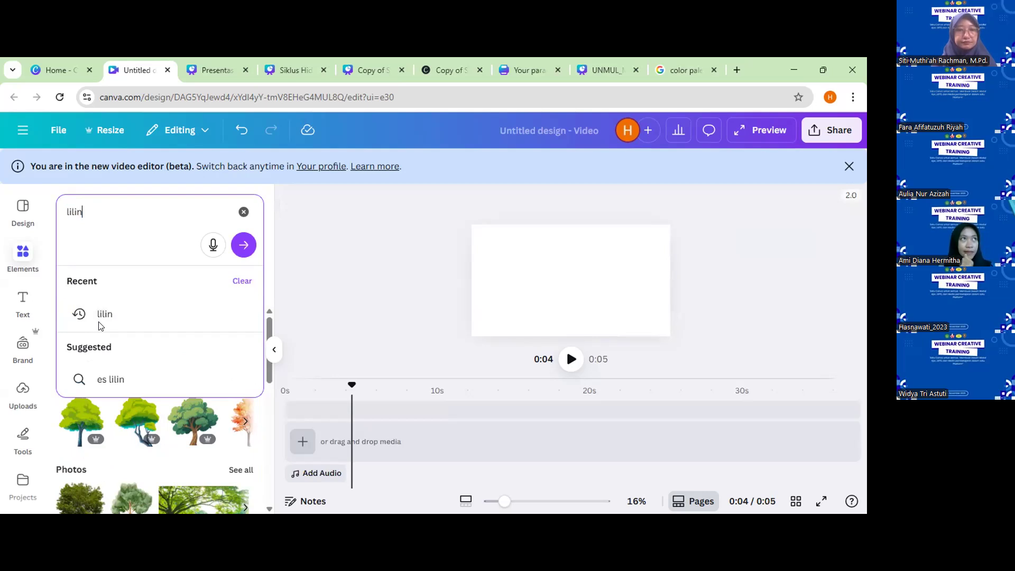
pyautogui.press('Return')
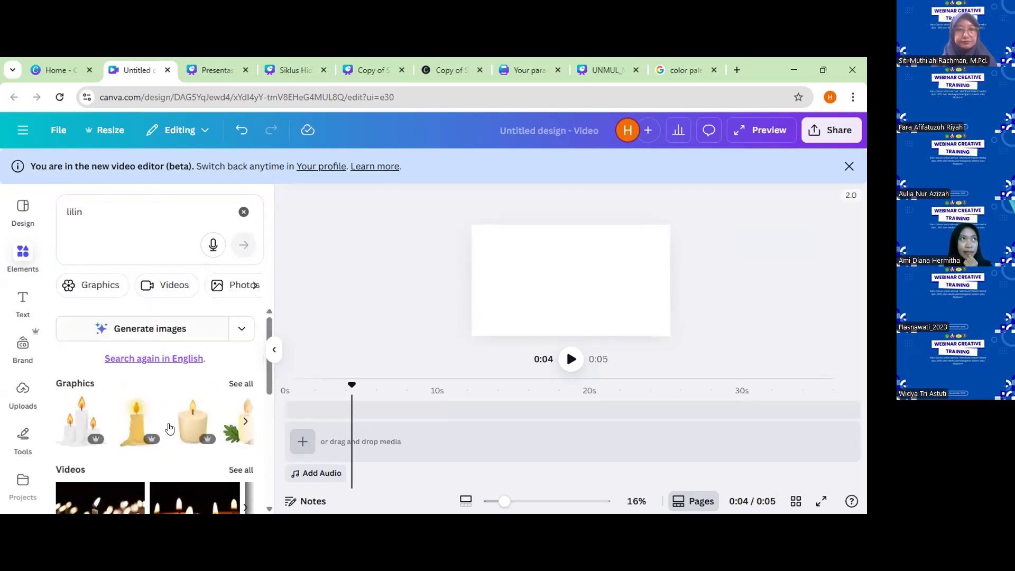
# Try the search term "lilin gif" and return to the search for "lilin".
pyautogui.click(138, 205)
pyautogui.write('gif')
pyautogui.press('Return')
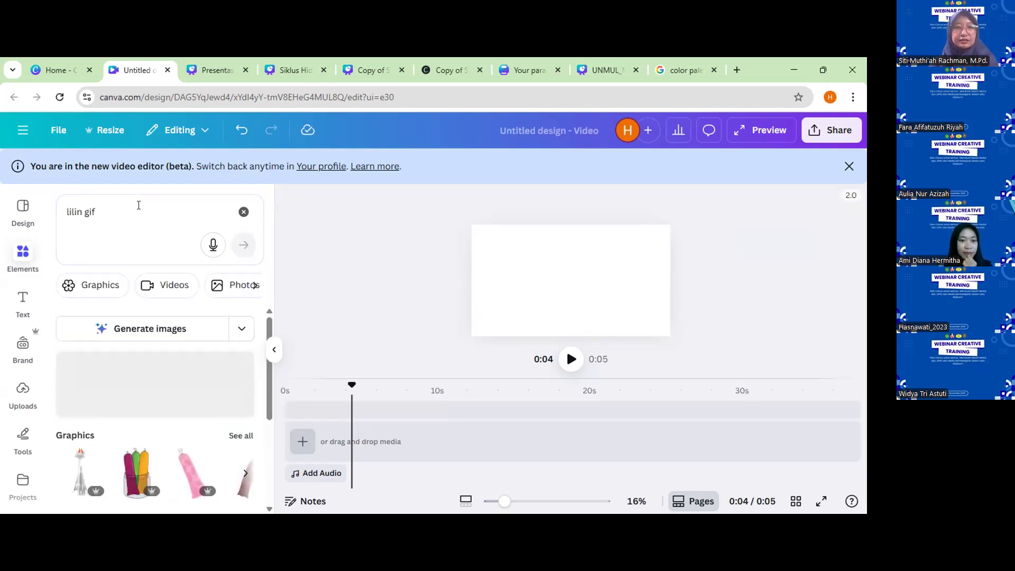
pyautogui.moveTo(98, 211); pyautogui.dragTo(79, 209)
pyautogui.press('BackSpace')
pyautogui.press('Return')
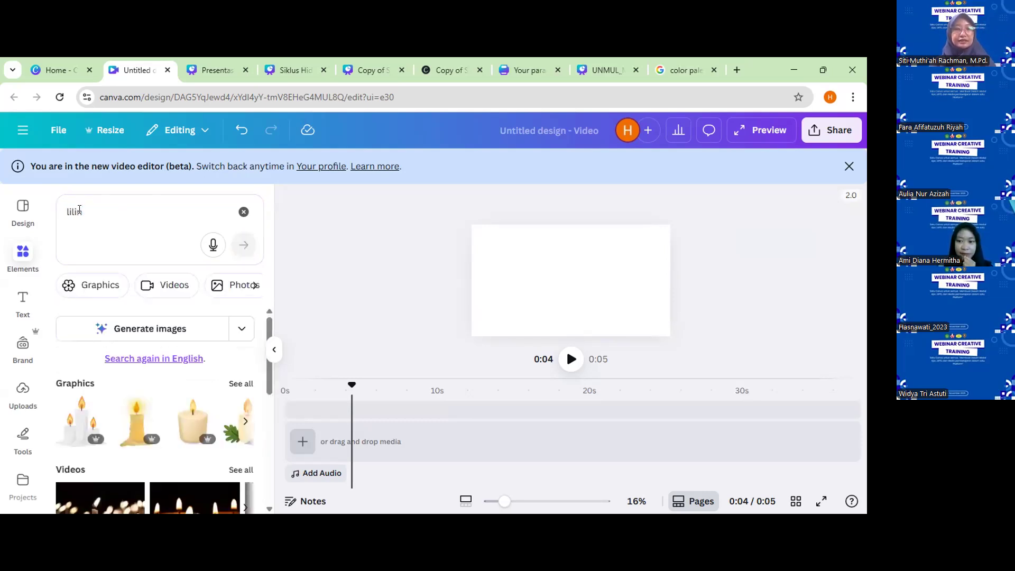
# Browse all graphics found for "lilin" and add the white outlined candle with a yellow flame to the canvas.
pyautogui.click(241, 386)
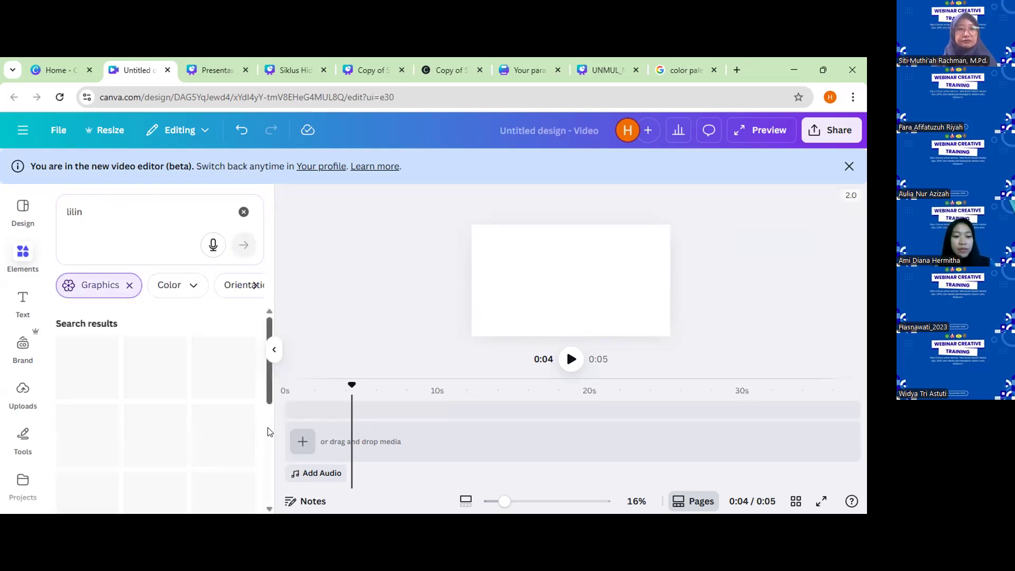
pyautogui.scroll(-3, 262, 500)
pyautogui.scroll(-2, 263, 499)
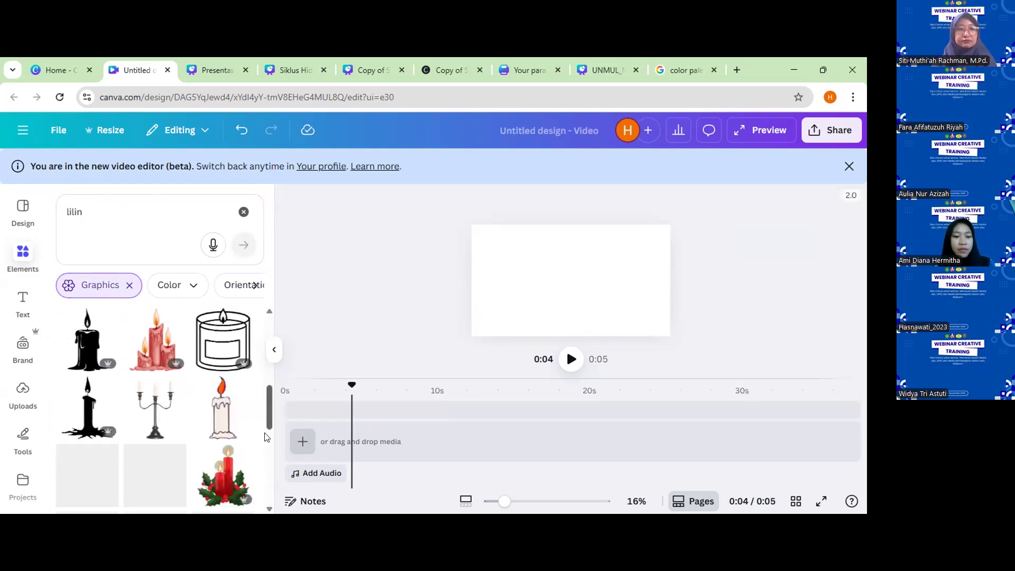
pyautogui.scroll(-2, 265, 437)
pyautogui.scroll(-2, 265, 456)
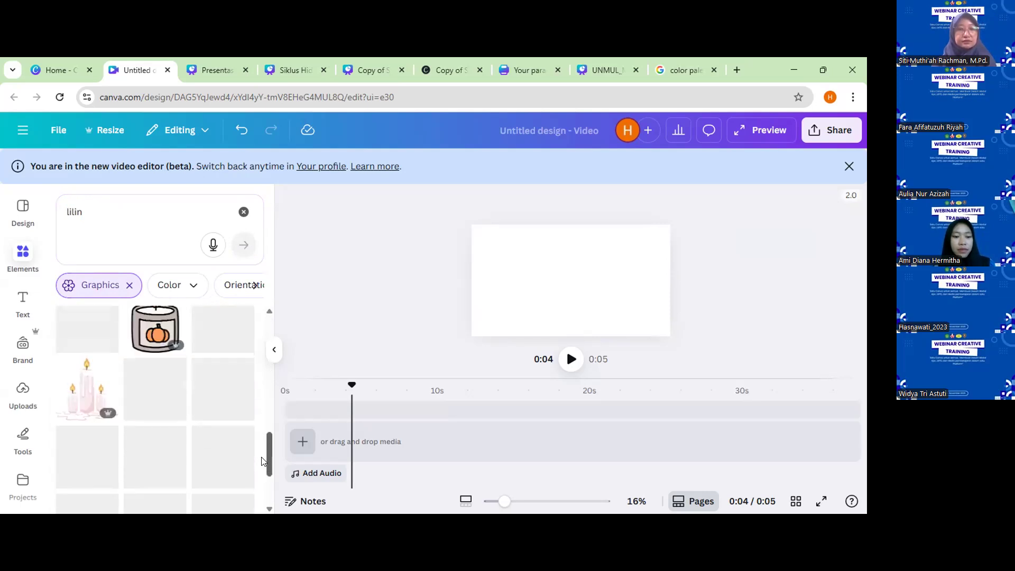
pyautogui.scroll(1, 201, 493)
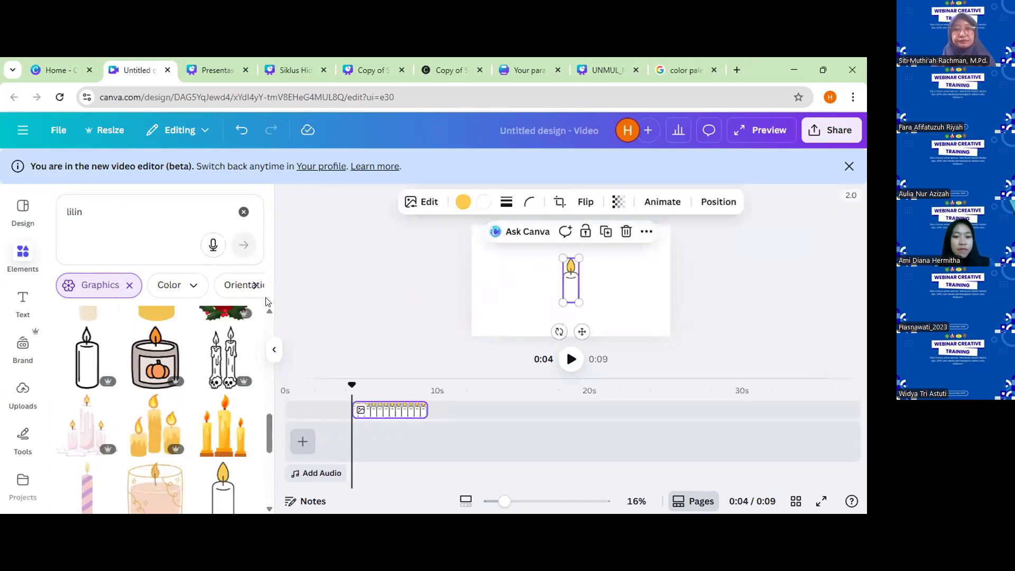
# Change the search term to "api" and delete the candle from the canvas.
pyautogui.click(66, 211)
pyautogui.doubleClick(74, 211)
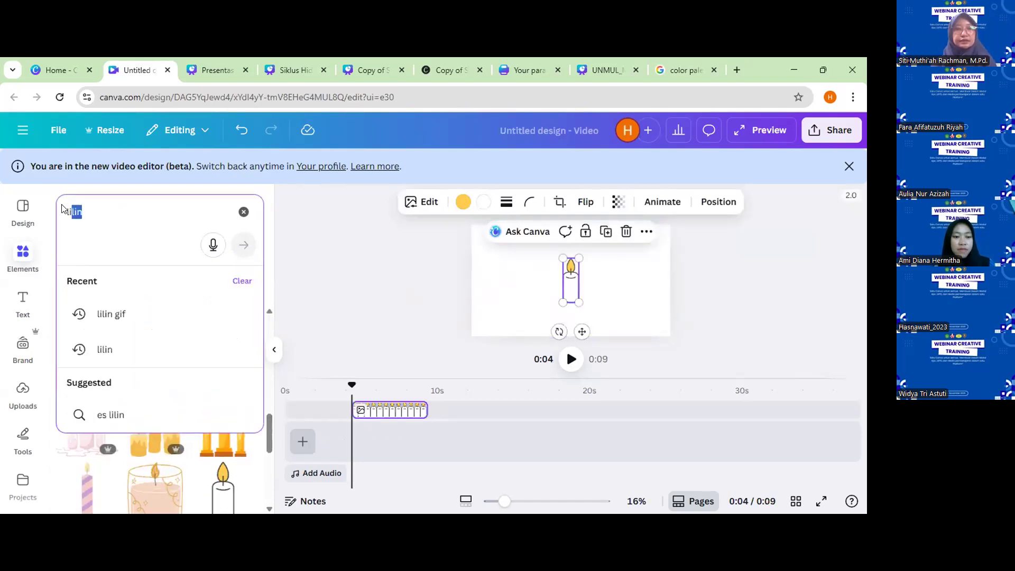
pyautogui.write('api')
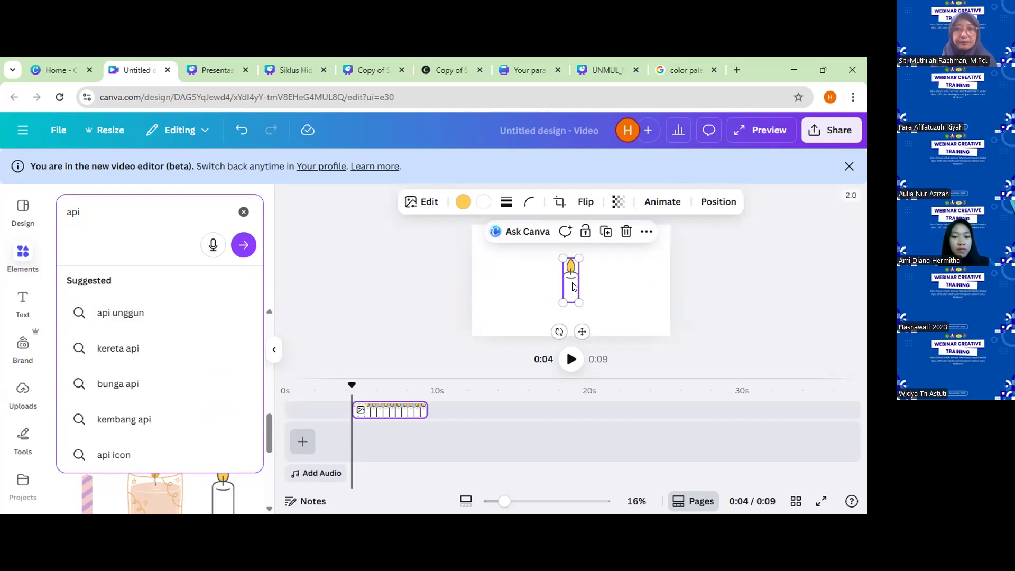
pyautogui.press('Delete')
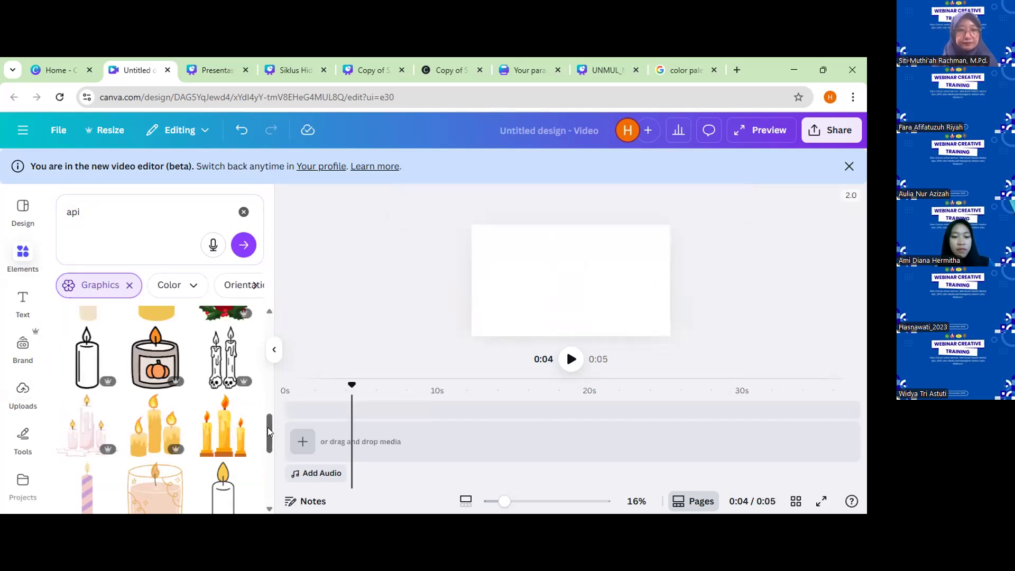
pyautogui.scroll(-5, 268, 455)
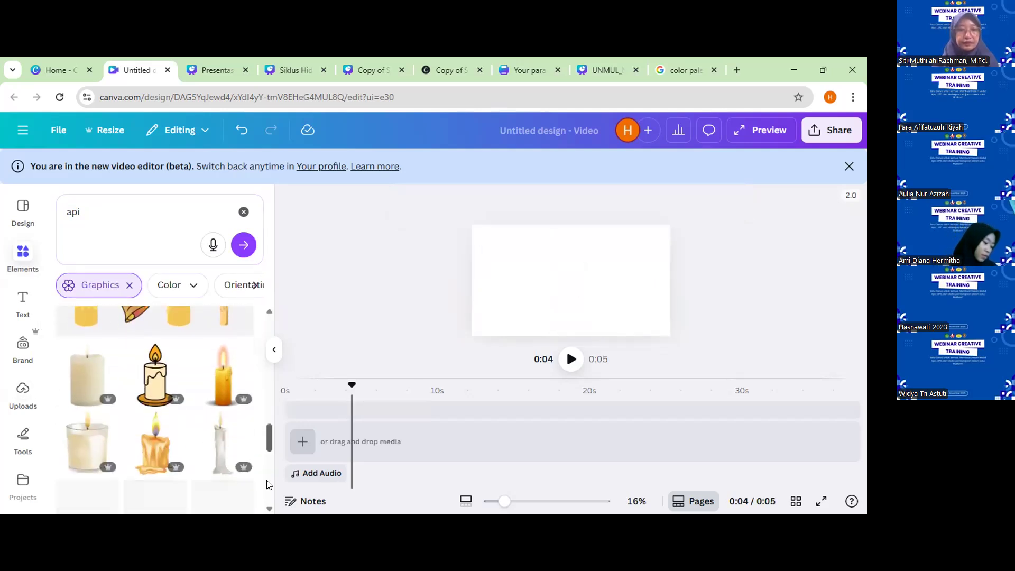
pyautogui.scroll(10, 268, 485)
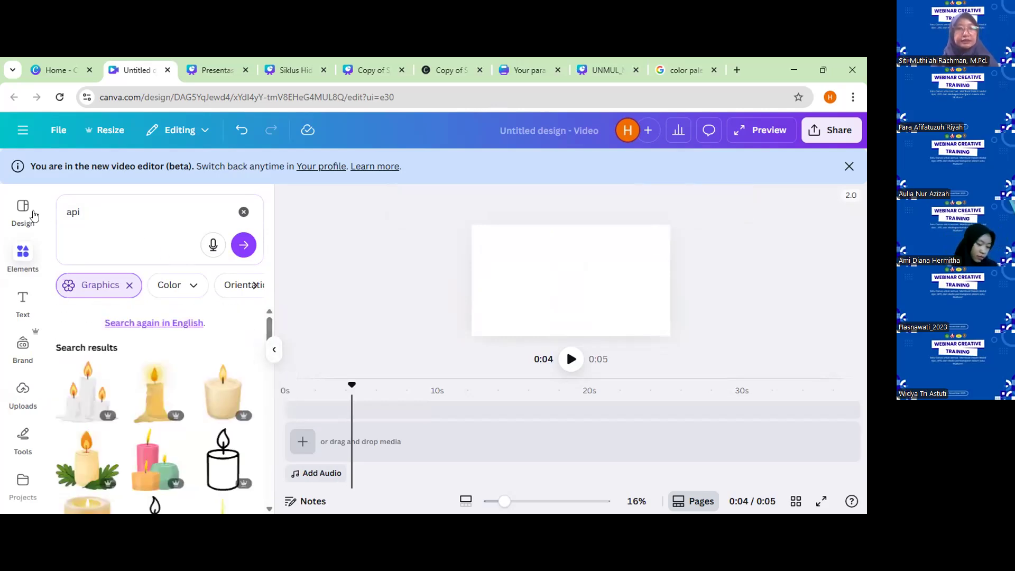
# Search the graphics for "burung" and add the light blue bird with spread wings to the canvas.
pyautogui.click(68, 209)
pyautogui.doubleClick(67, 208)
pyautogui.write('burung')
pyautogui.press('Return')
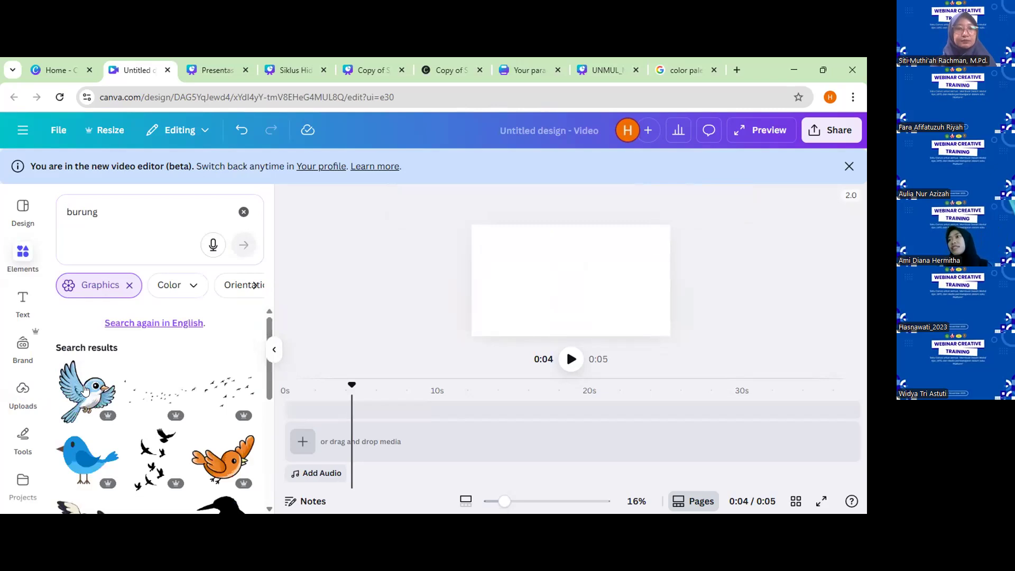
pyautogui.click(76, 379)
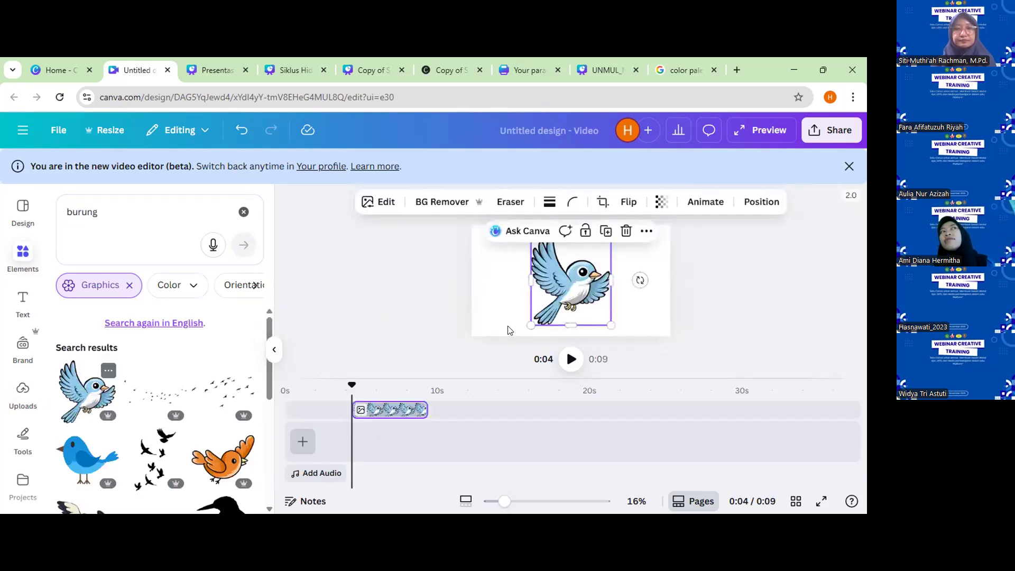
# Shrink the bird at the left side of the canvas and record a custom animation path moving it across to the right.
pyautogui.moveTo(610, 323); pyautogui.dragTo(515, 290)
pyautogui.click(726, 201)
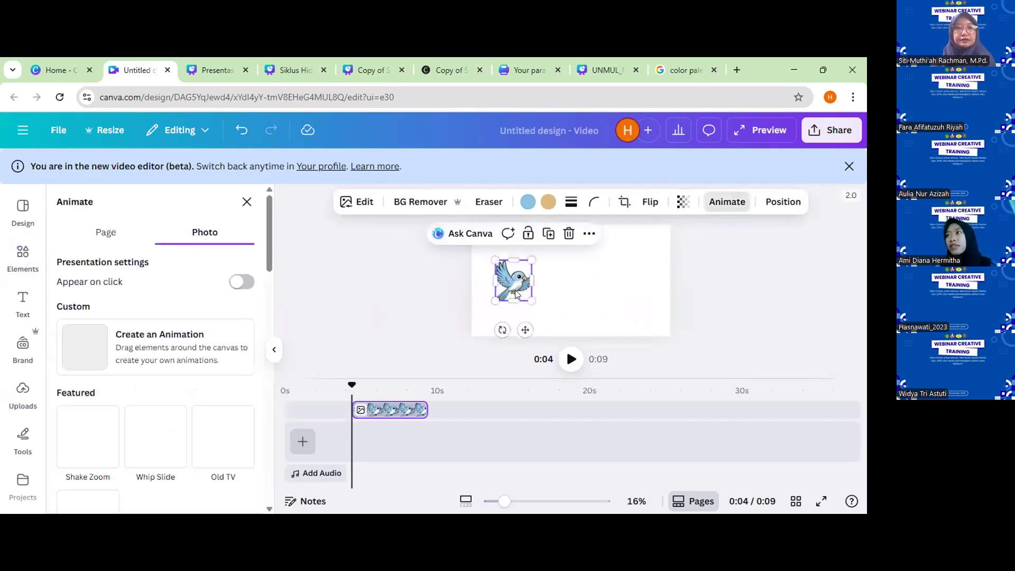
pyautogui.click(159, 343)
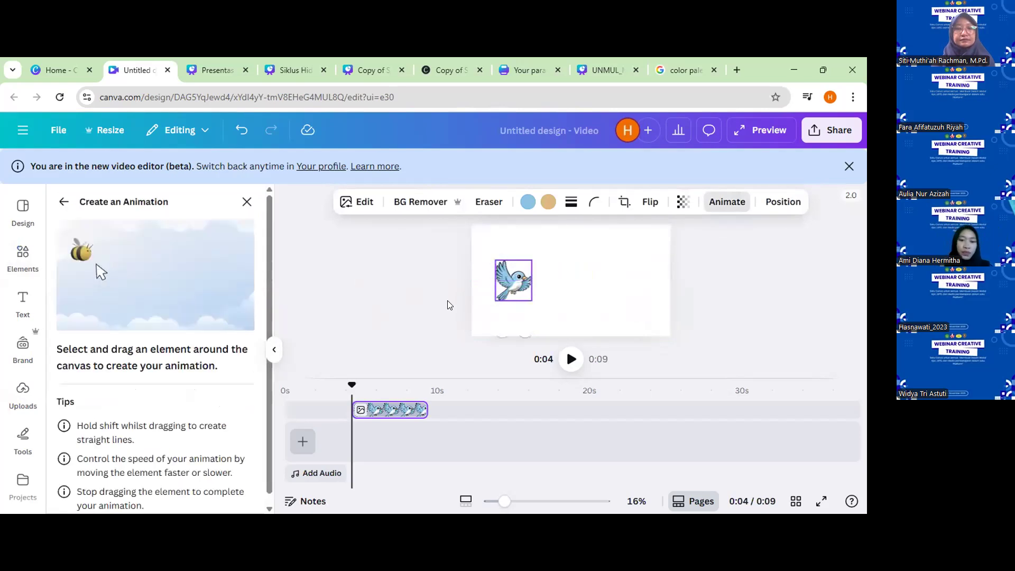
pyautogui.moveTo(594, 290); pyautogui.dragTo(644, 291)
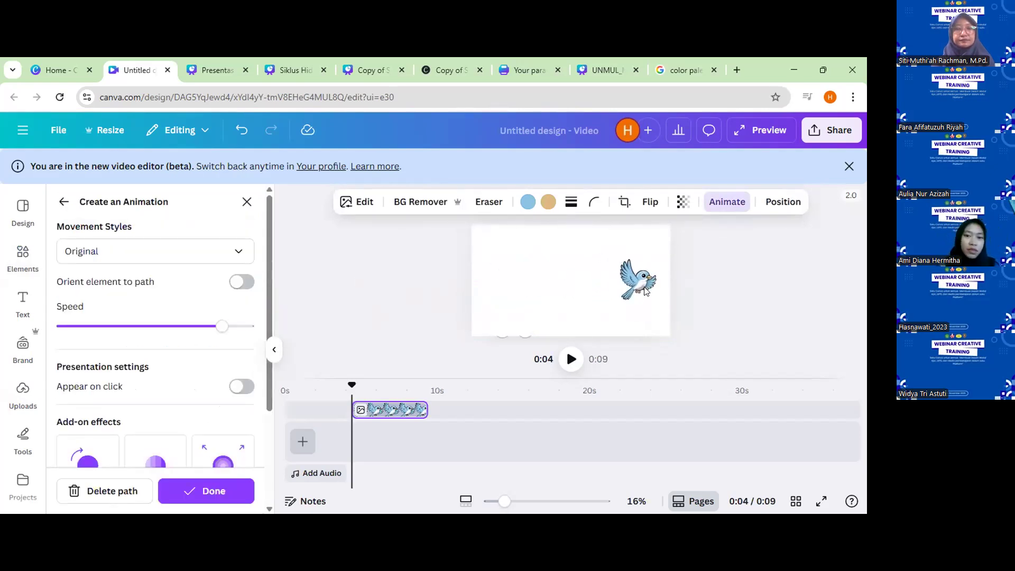
# Try to download the animated bird design as a GIF at 1,920 × 1,080 px.
pyautogui.click(836, 132)
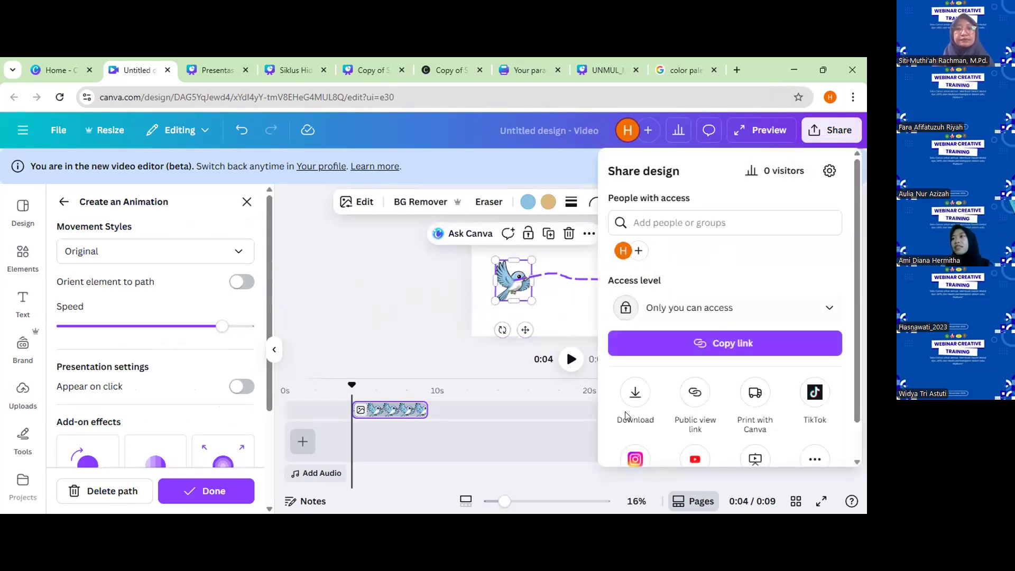
pyautogui.click(632, 400)
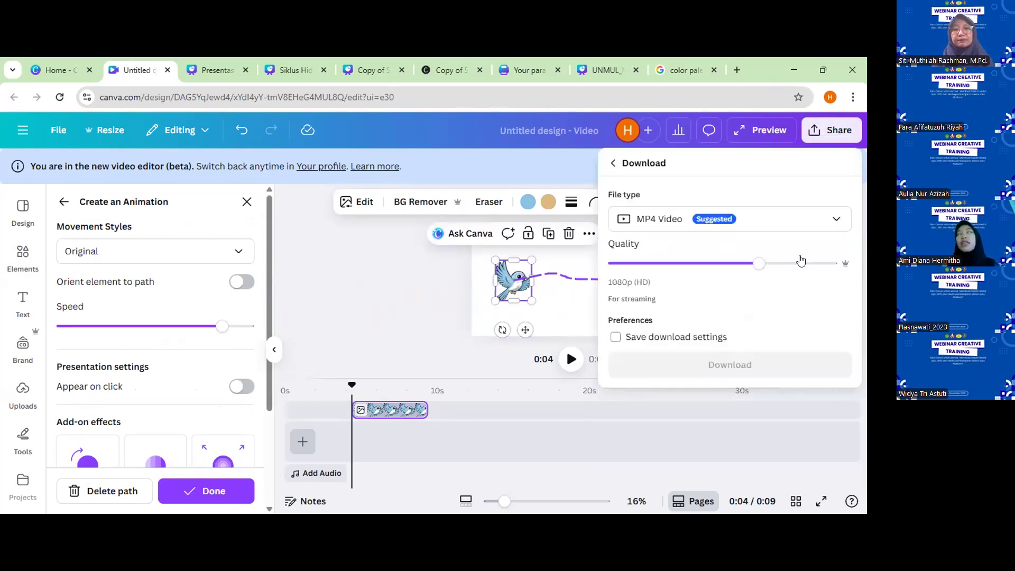
pyautogui.click(795, 225)
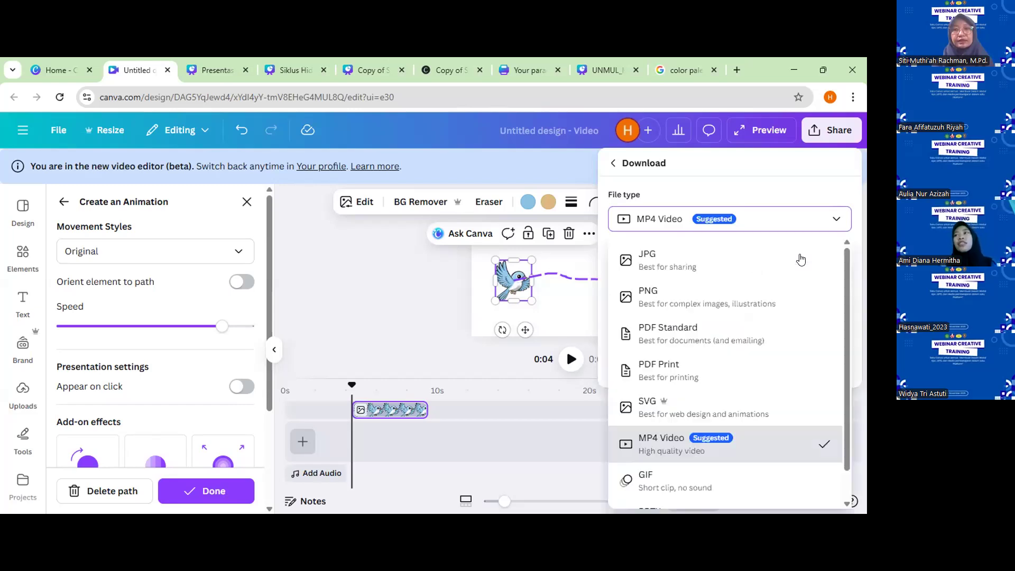
pyautogui.click(710, 487)
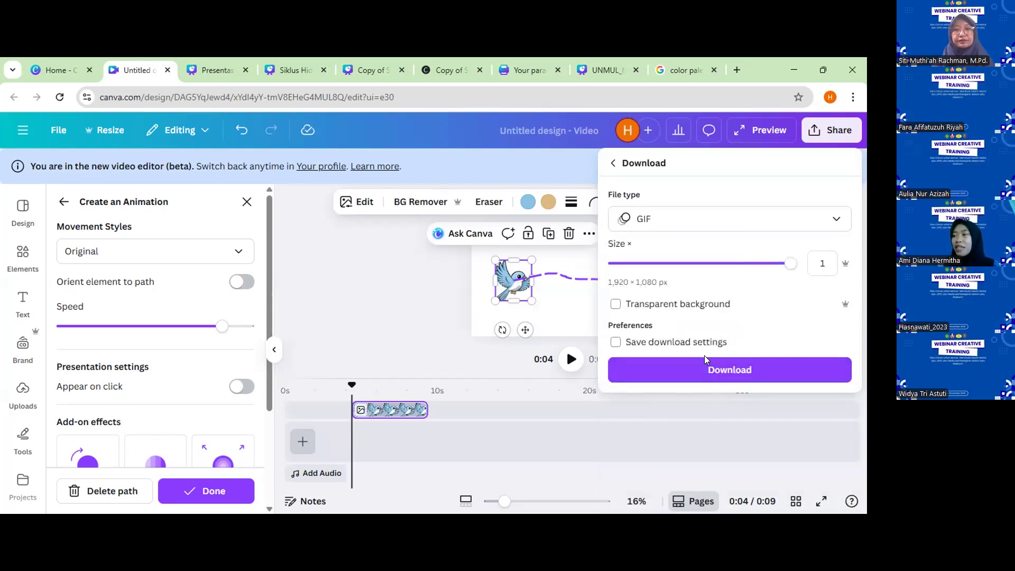
pyautogui.click(701, 369)
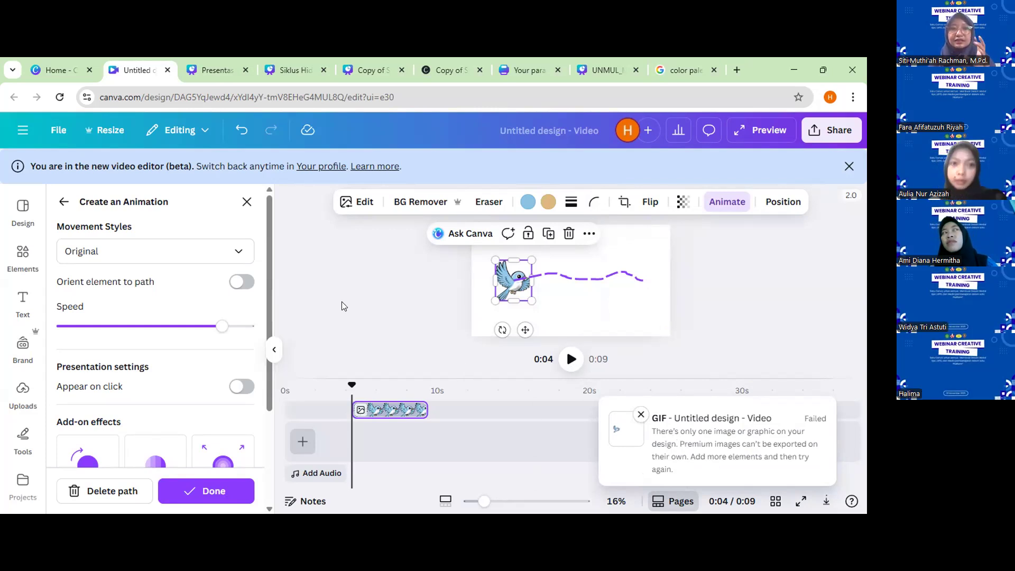
# Add the recommended grass with flowers graphic to the canvas and place it just below the bird.
pyautogui.click(21, 259)
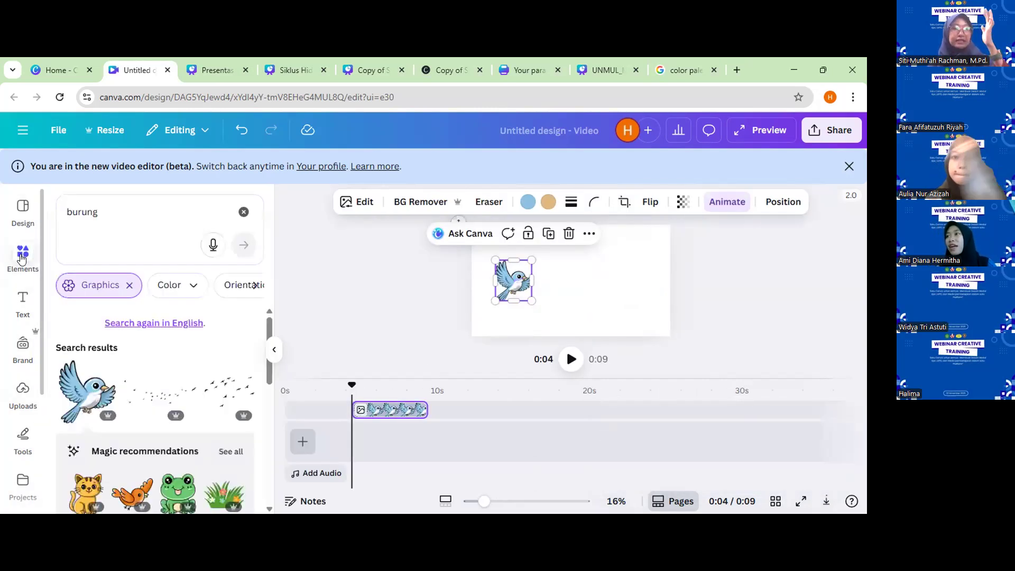
pyautogui.click(221, 499)
pyautogui.moveTo(518, 294); pyautogui.dragTo(563, 306)
pyautogui.moveTo(556, 254); pyautogui.dragTo(539, 312)
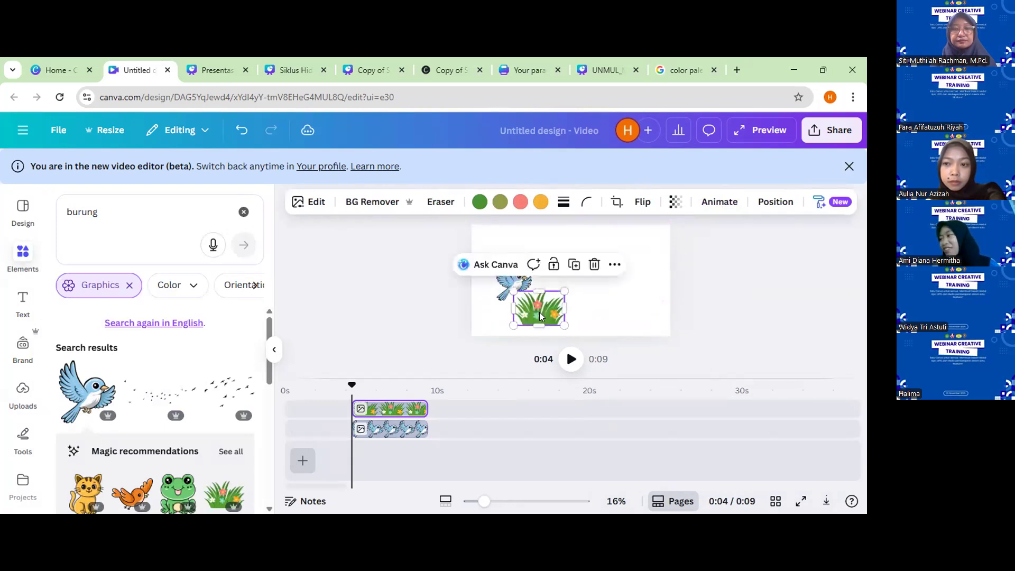
# Download the design with the bird and the flowering grass as a GIF at 1,920 × 1,080 px.
pyautogui.click(816, 139)
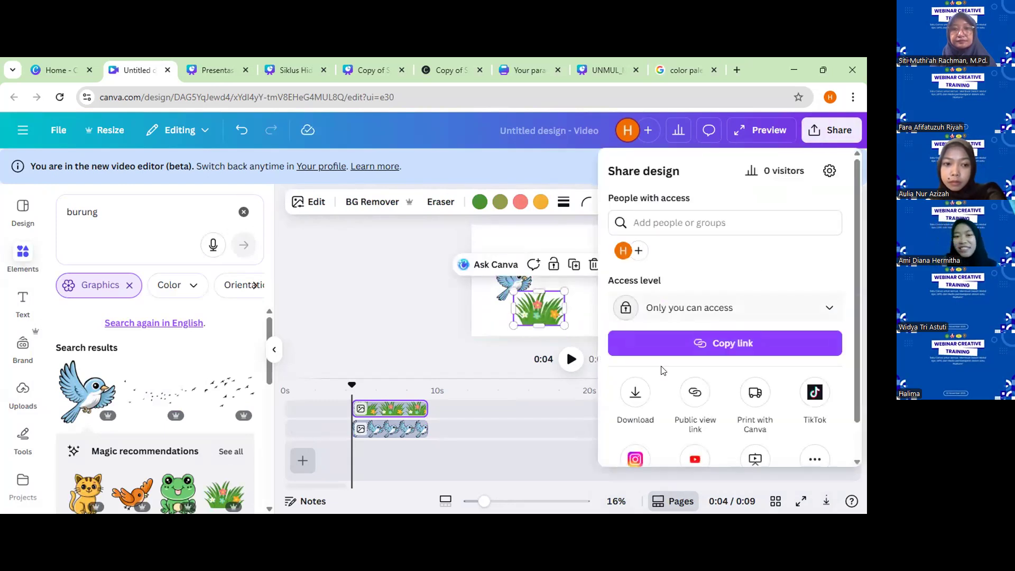
pyautogui.click(635, 391)
pyautogui.click(835, 218)
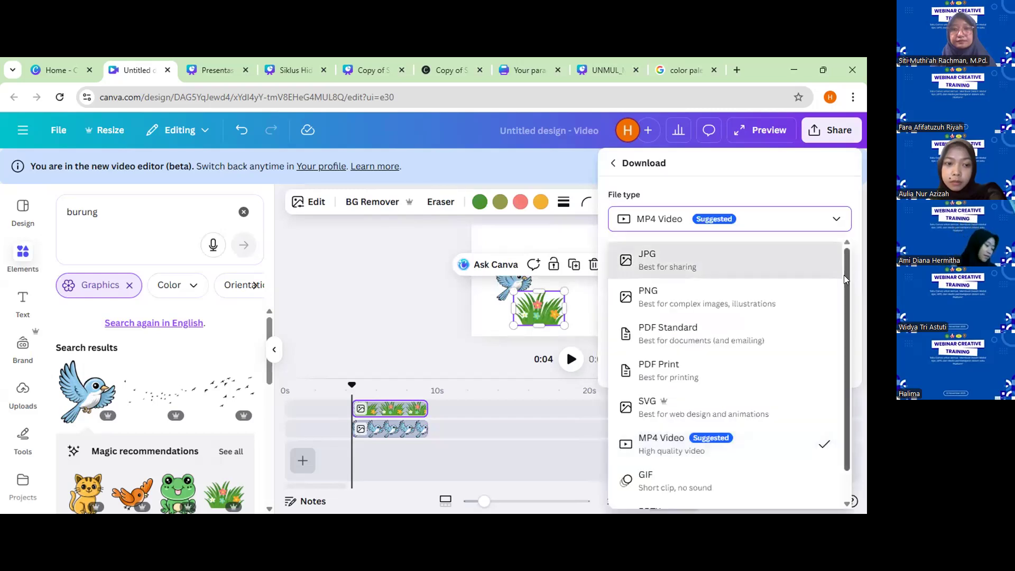
pyautogui.scroll(-1, 843, 275)
pyautogui.click(654, 450)
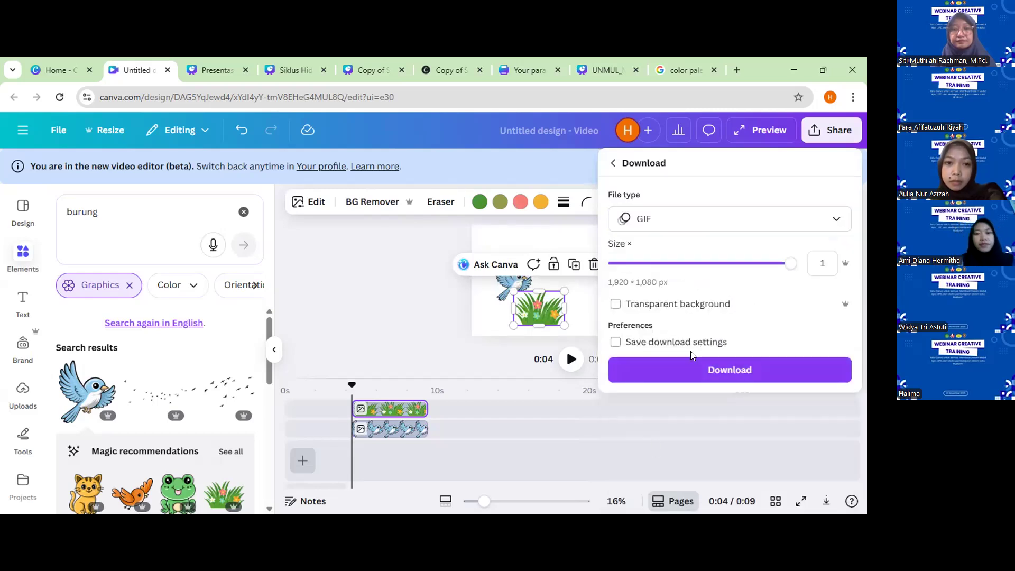
pyautogui.click(687, 369)
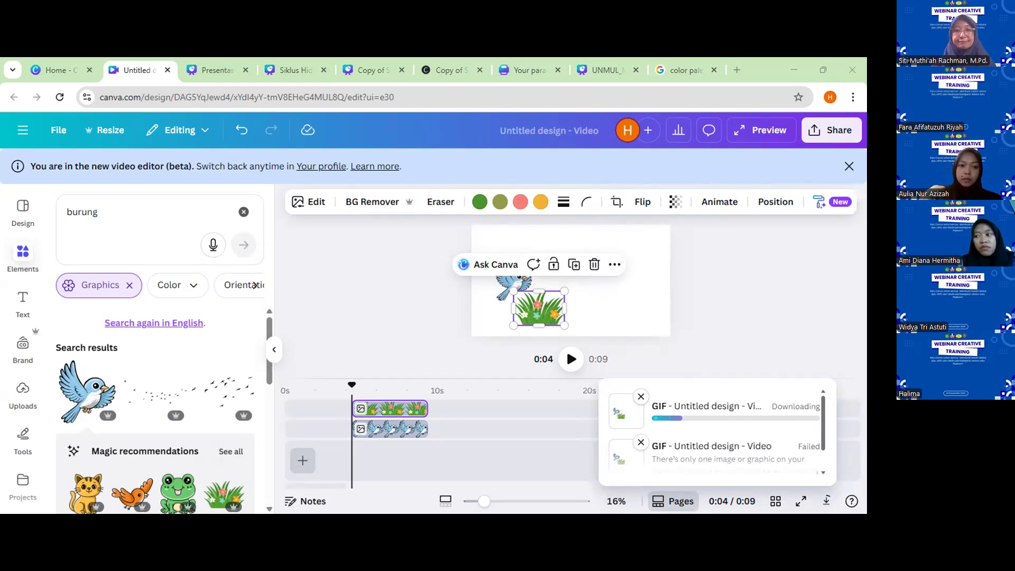
# Remove the grass with flowers graphic from the canvas.
pyautogui.moveTo(536, 307); pyautogui.dragTo(606, 317)
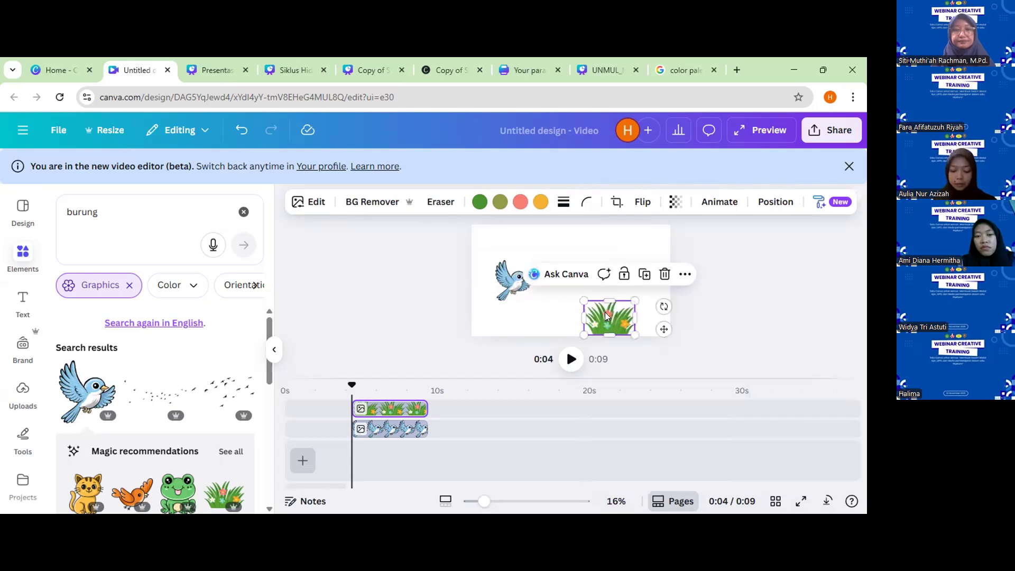
pyautogui.press('Delete')
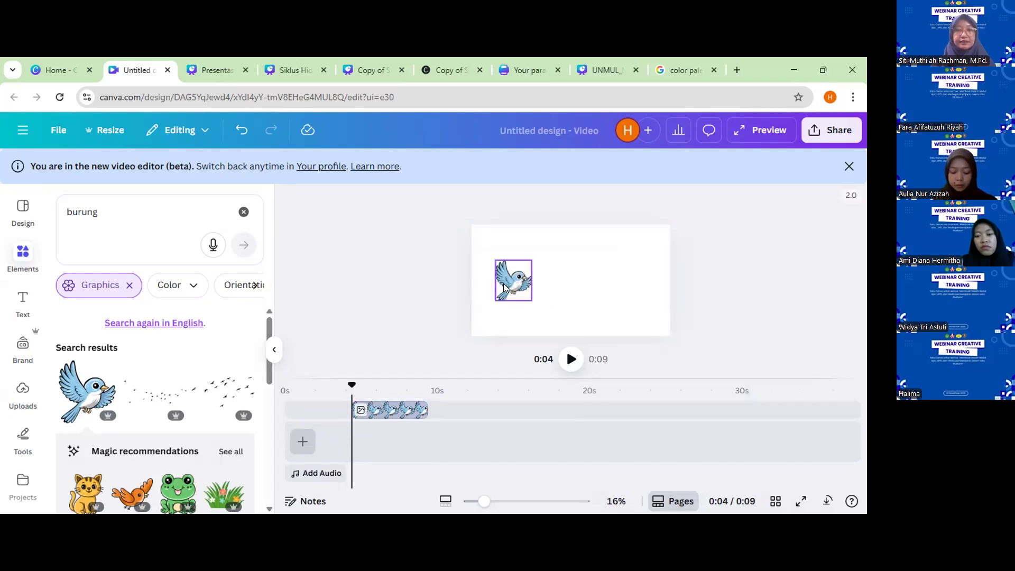
pyautogui.click(303, 442)
pyautogui.click(302, 443)
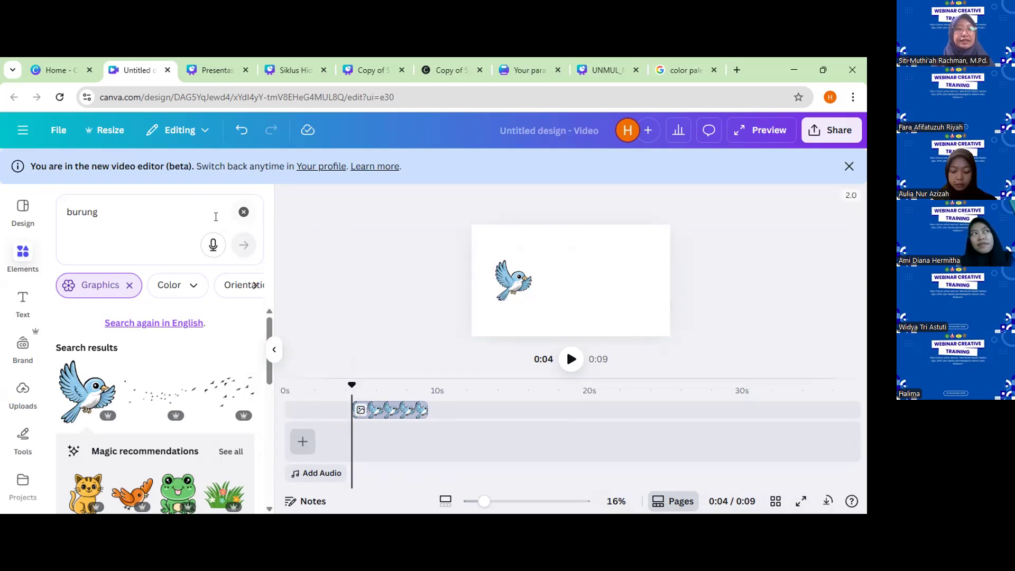
# Add the running schoolgirl from the recently used elements and place her, reduced in size, at the right side of the canvas.
pyautogui.click(243, 212)
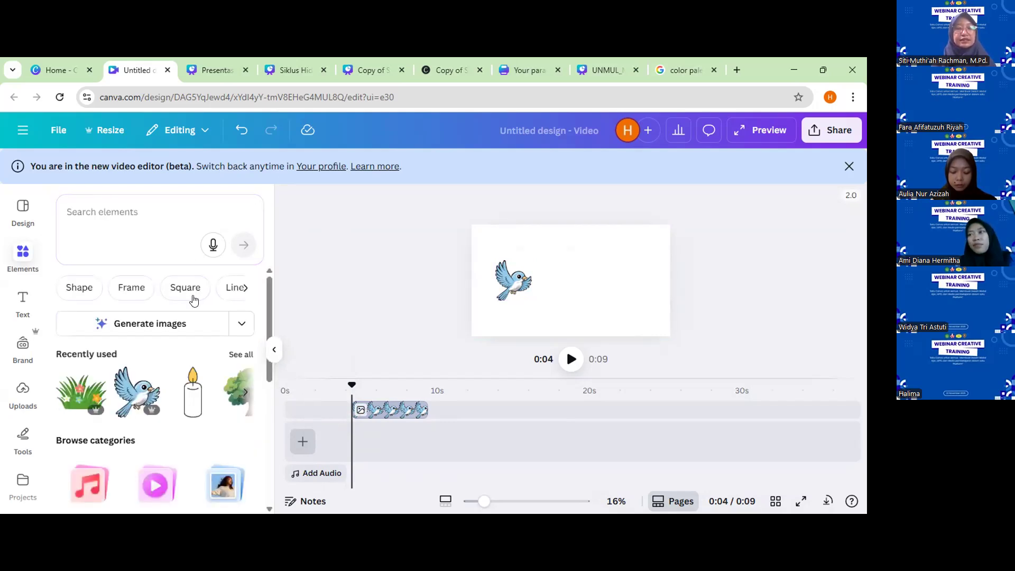
pyautogui.click(241, 355)
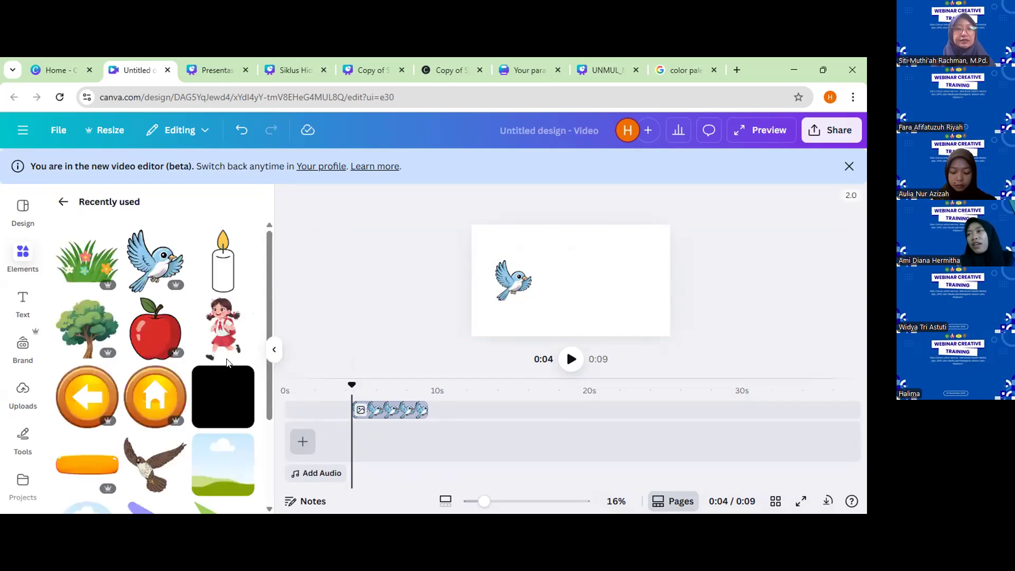
pyautogui.click(221, 325)
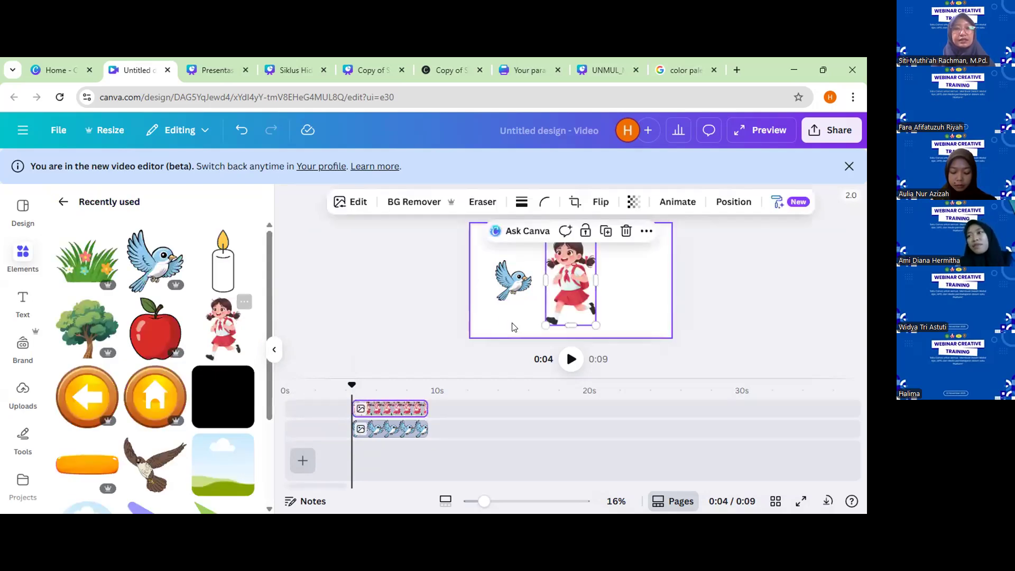
pyautogui.moveTo(540, 327); pyautogui.dragTo(636, 305)
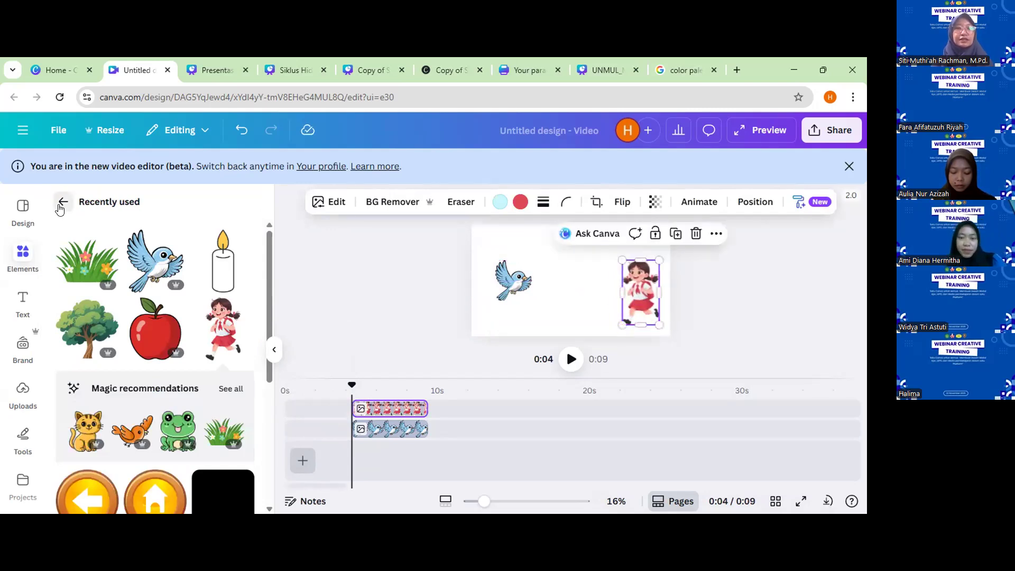
# Search the graphics for "siswa sd" and try out the three standing students holding books on the canvas.
pyautogui.click(63, 201)
pyautogui.click(117, 214)
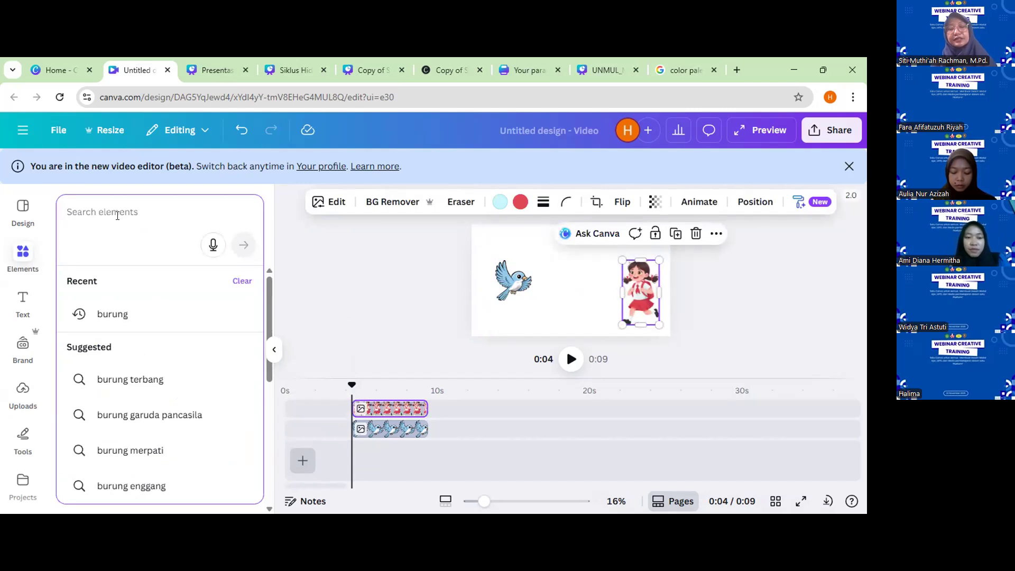
pyautogui.write('siswa sd')
pyautogui.press('Return')
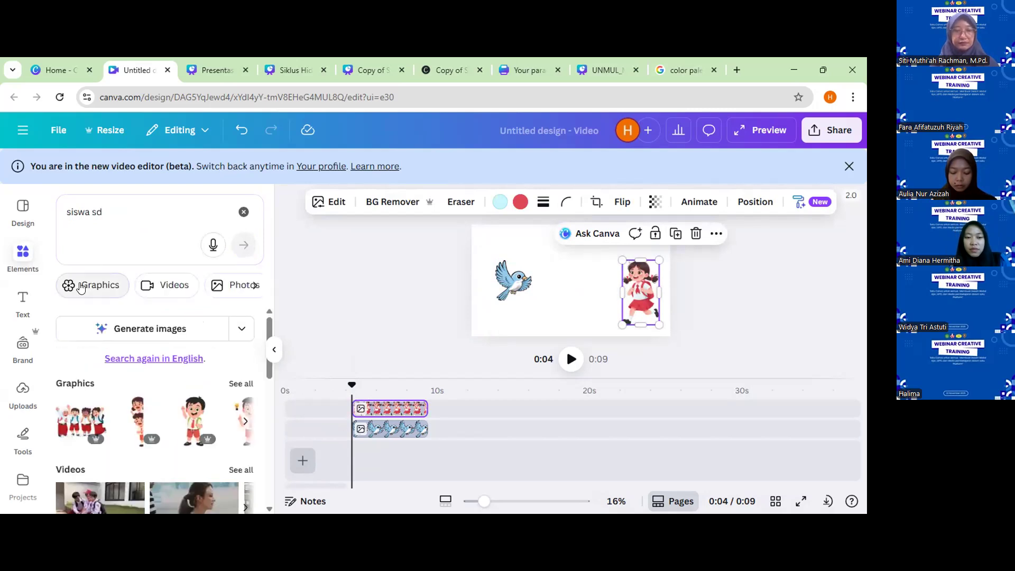
pyautogui.click(80, 287)
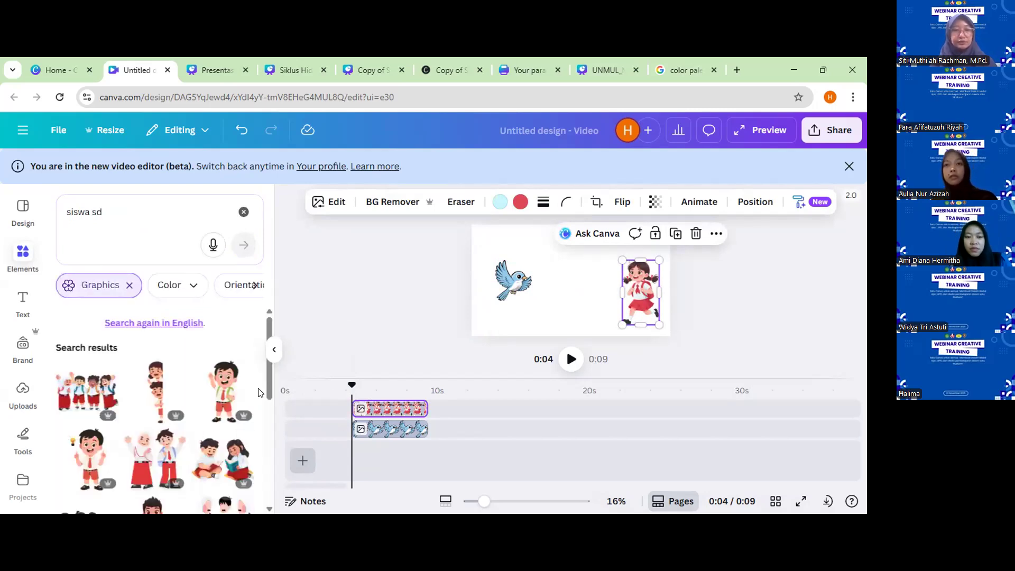
pyautogui.scroll(-3, 214, 409)
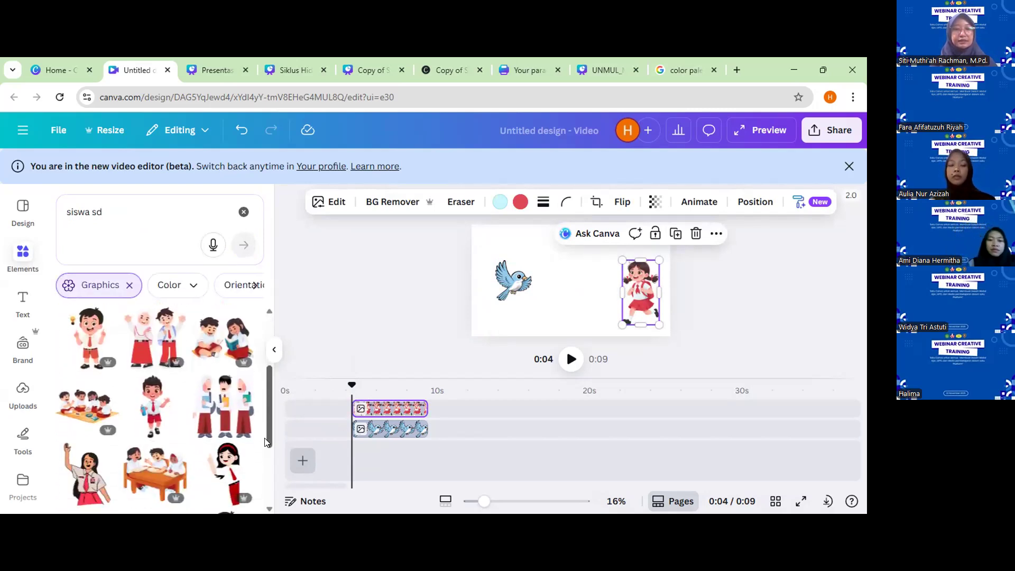
pyautogui.click(214, 409)
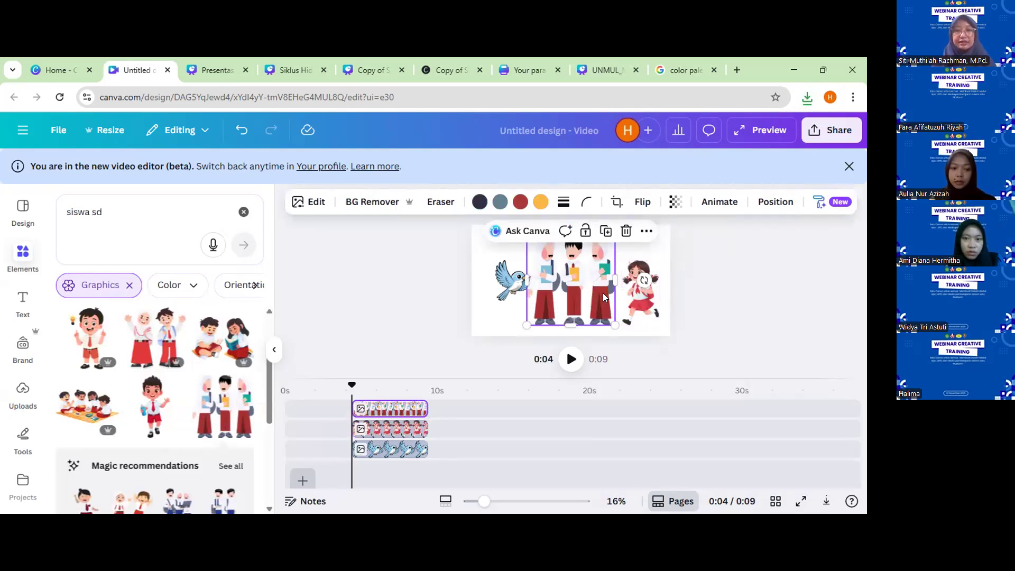
pyautogui.press('Delete')
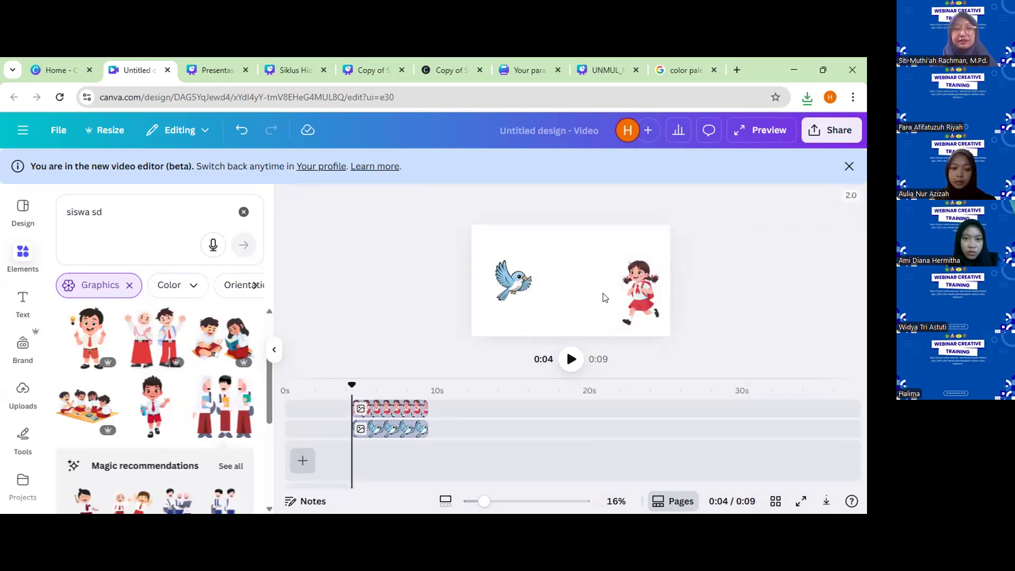
# Search the graphics for "burung" and add the blue standing bird, slightly reduced, beside the schoolgirl.
pyautogui.click(513, 285)
pyautogui.click(658, 297)
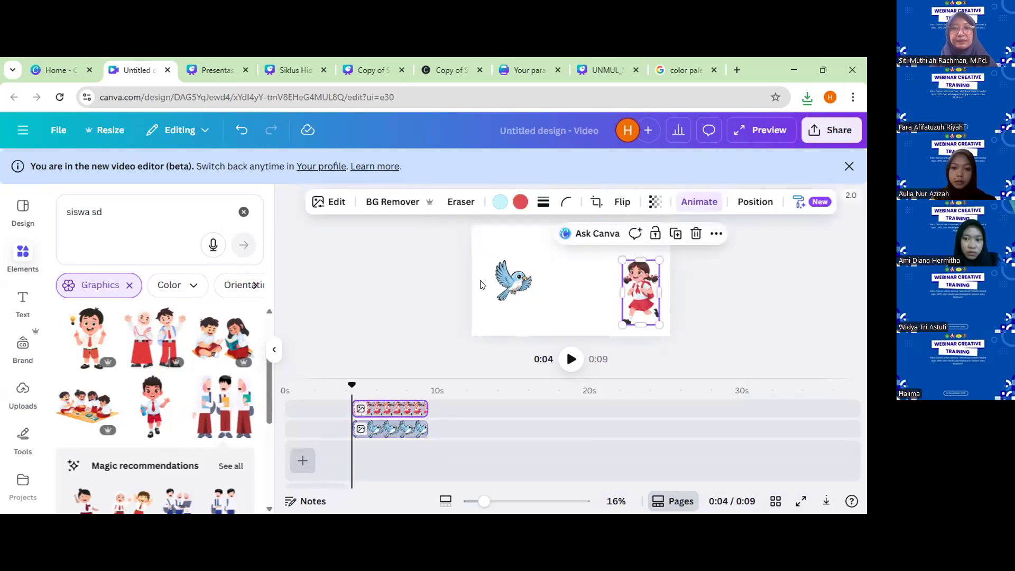
pyautogui.moveTo(116, 210); pyautogui.dragTo(57, 215)
pyautogui.write('burung')
pyautogui.press('Return')
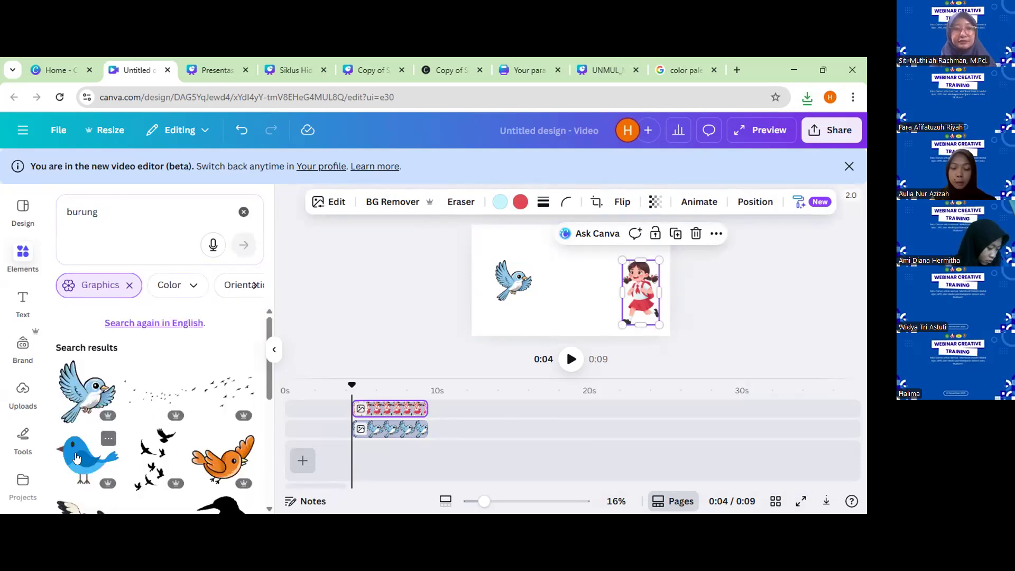
pyautogui.click(106, 439)
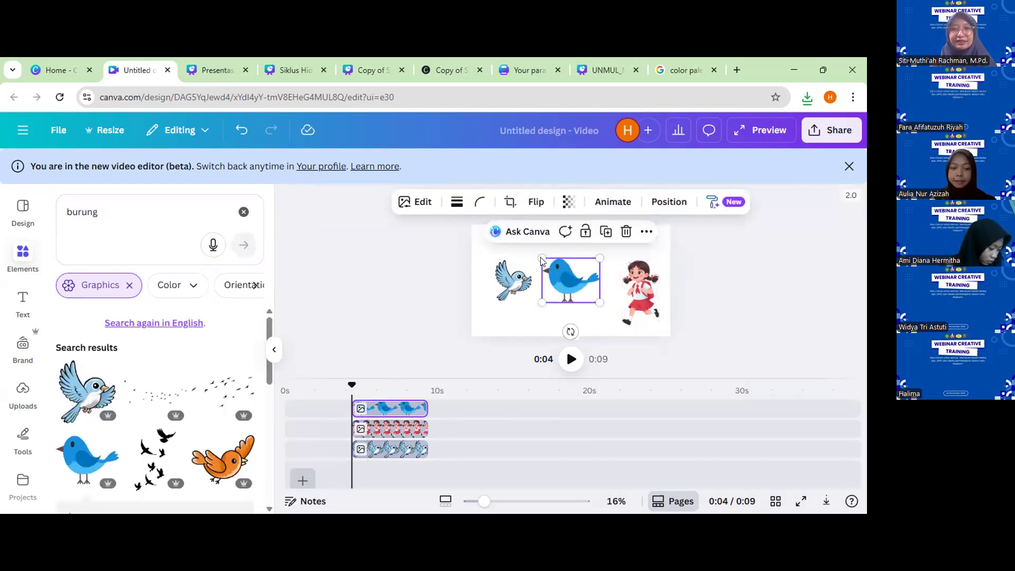
pyautogui.moveTo(542, 257); pyautogui.dragTo(526, 271)
# Delete the light blue flying bird and place the red parrot on a branch at the left side of the canvas.
pyautogui.click(512, 283)
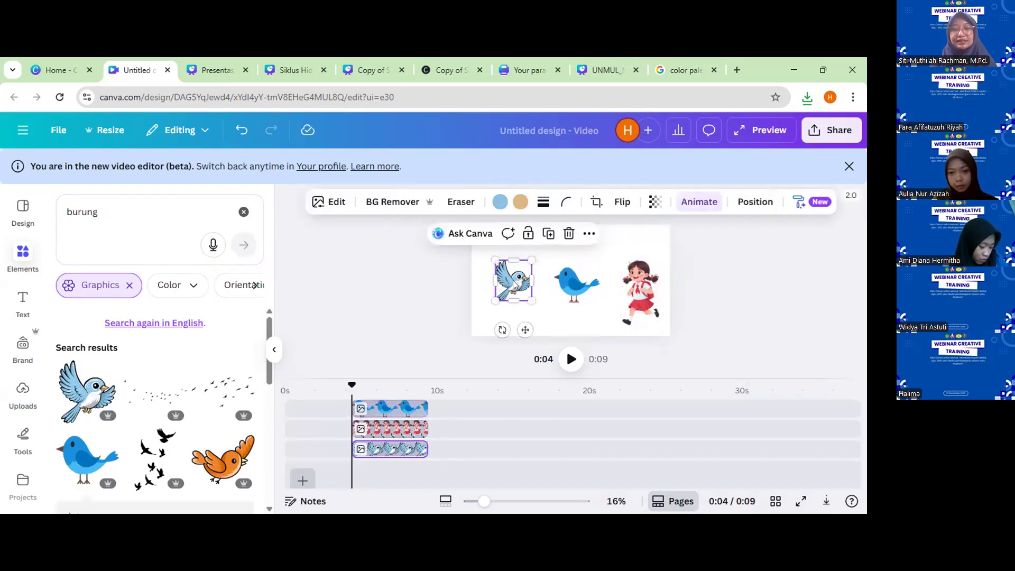
pyautogui.press('Delete')
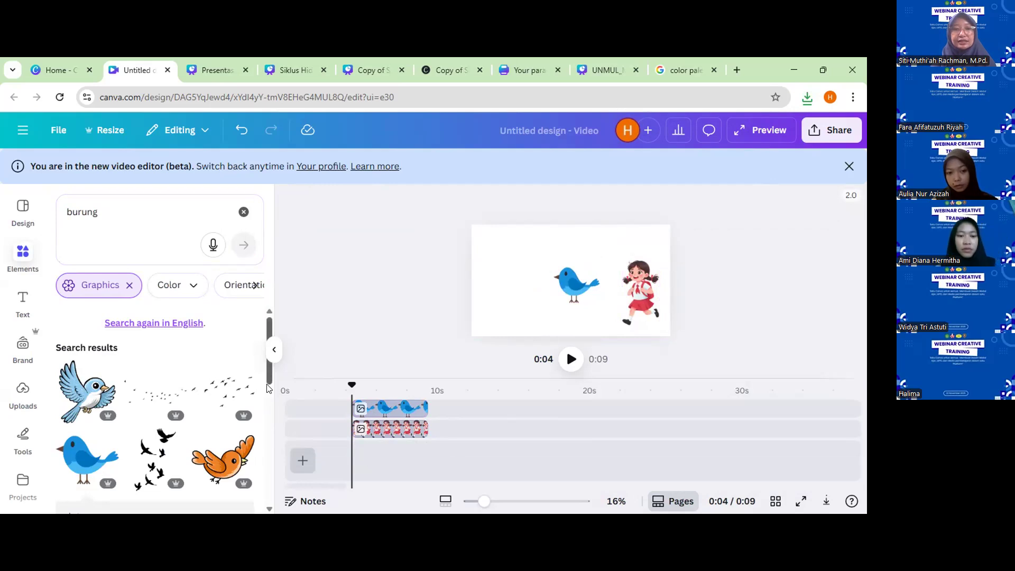
pyautogui.scroll(-3, 253, 423)
pyautogui.scroll(-1, 257, 436)
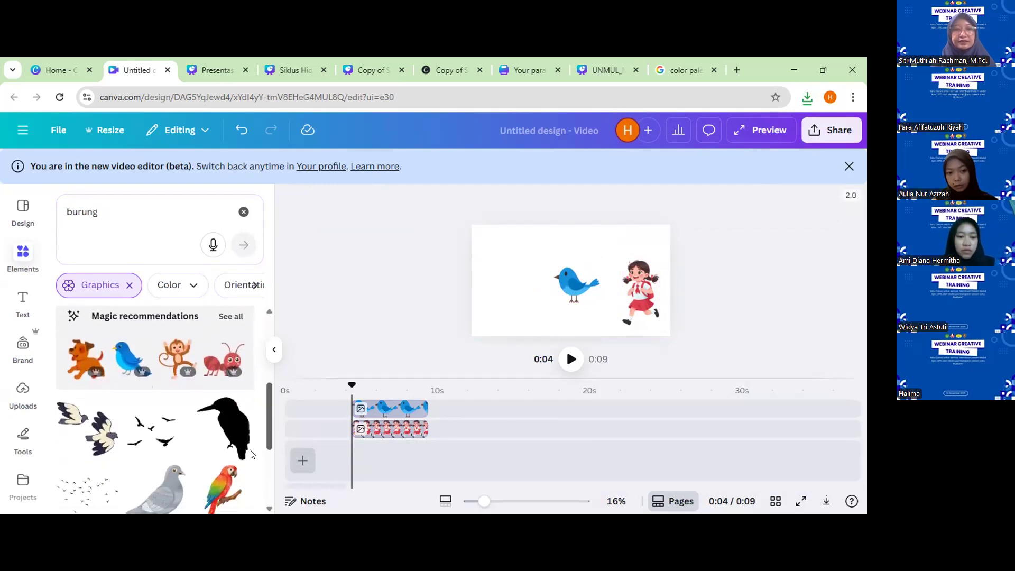
pyautogui.scroll(-1, 251, 453)
pyautogui.scroll(-1, 243, 433)
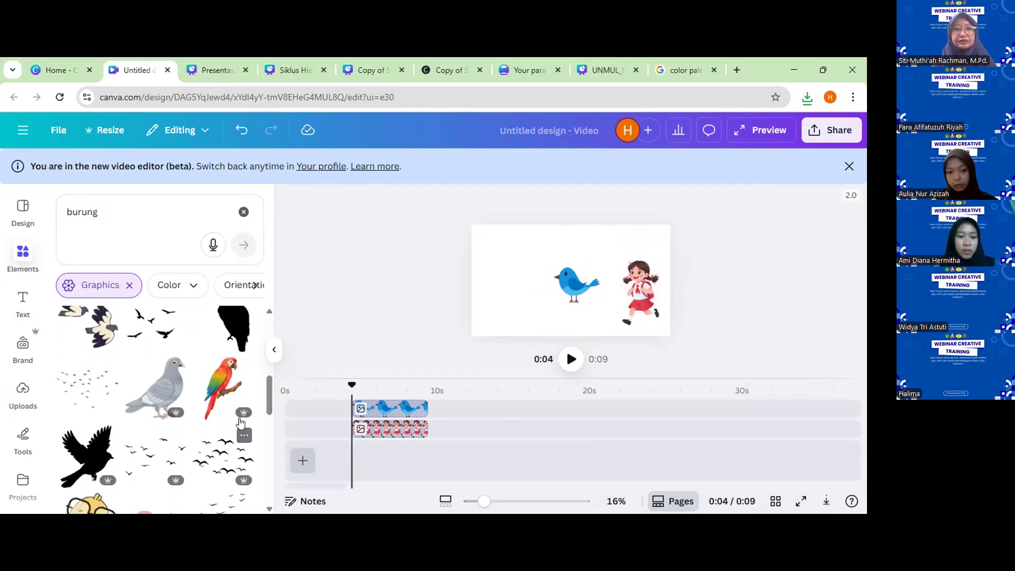
pyautogui.click(220, 370)
pyautogui.moveTo(571, 285); pyautogui.dragTo(514, 294)
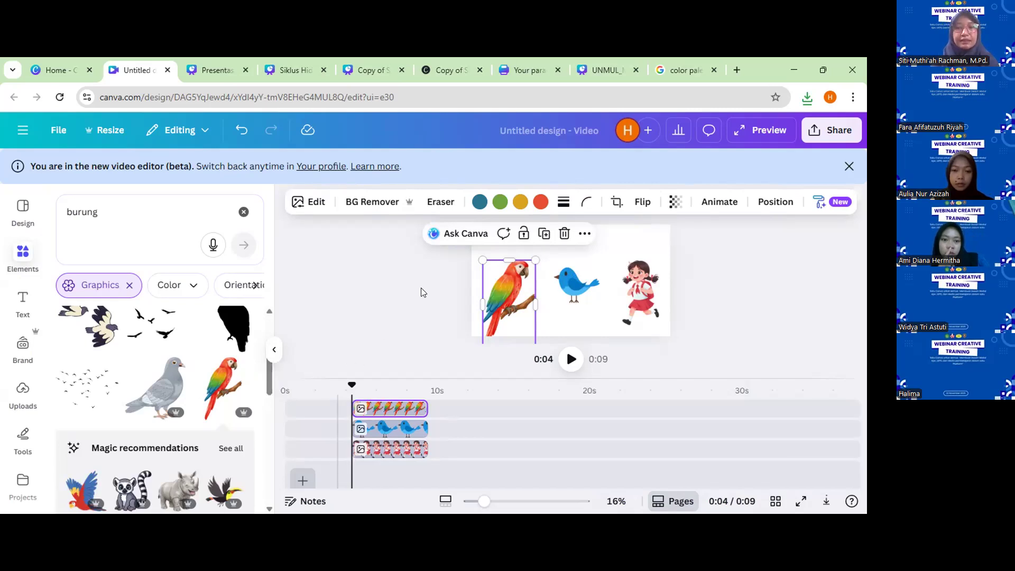
# Delete the red parrot and browse all graphics by the creator of the running schoolgirl illustration.
pyautogui.press('Delete')
pyautogui.click(653, 286)
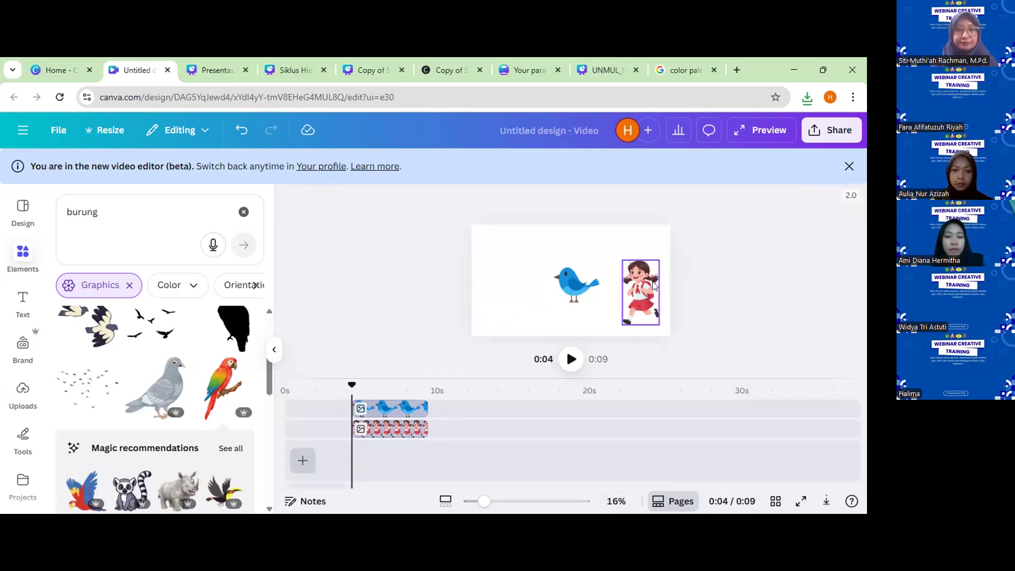
pyautogui.click(653, 286)
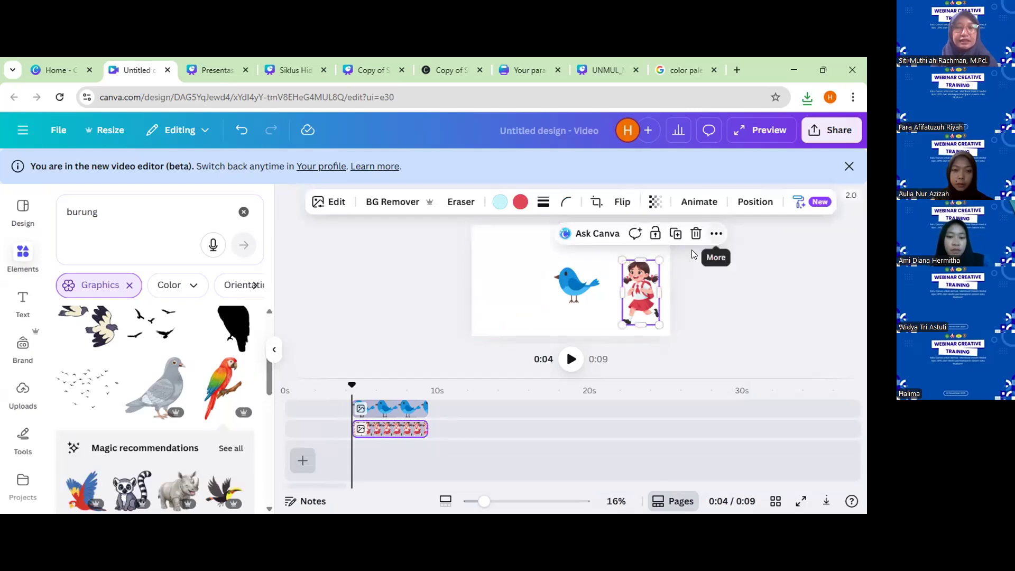
pyautogui.click(715, 233)
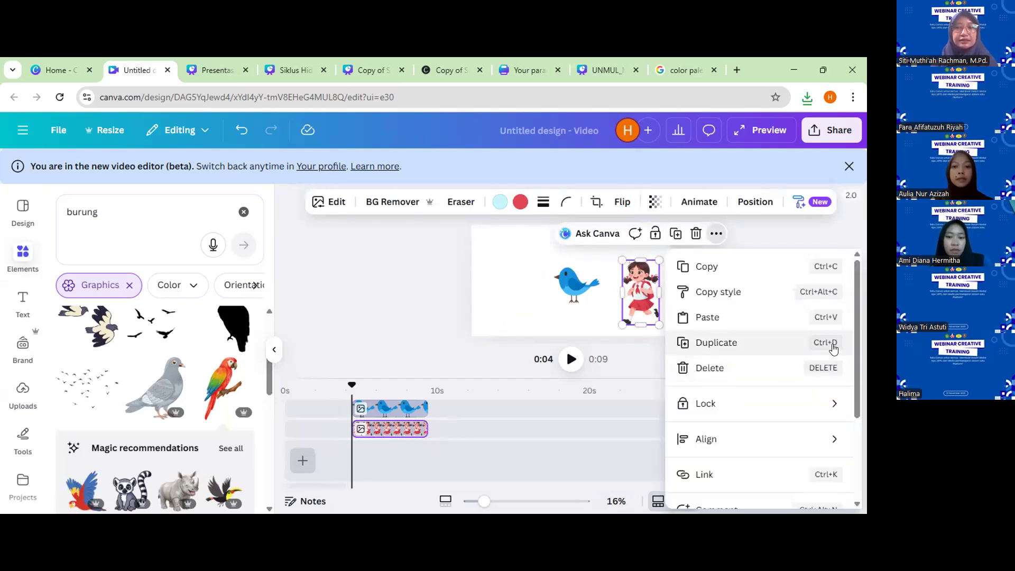
pyautogui.scroll(-3, 854, 367)
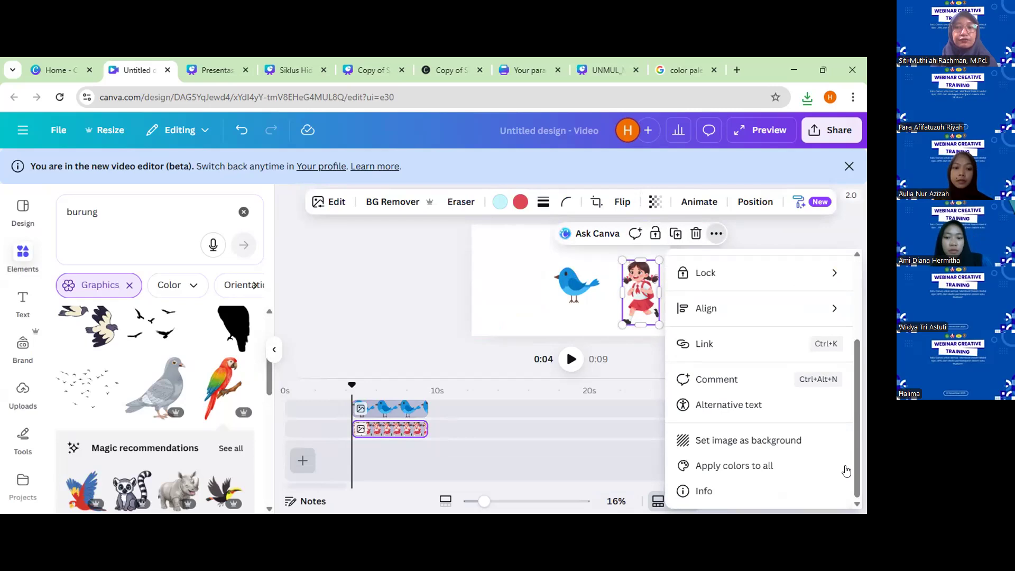
pyautogui.click(754, 500)
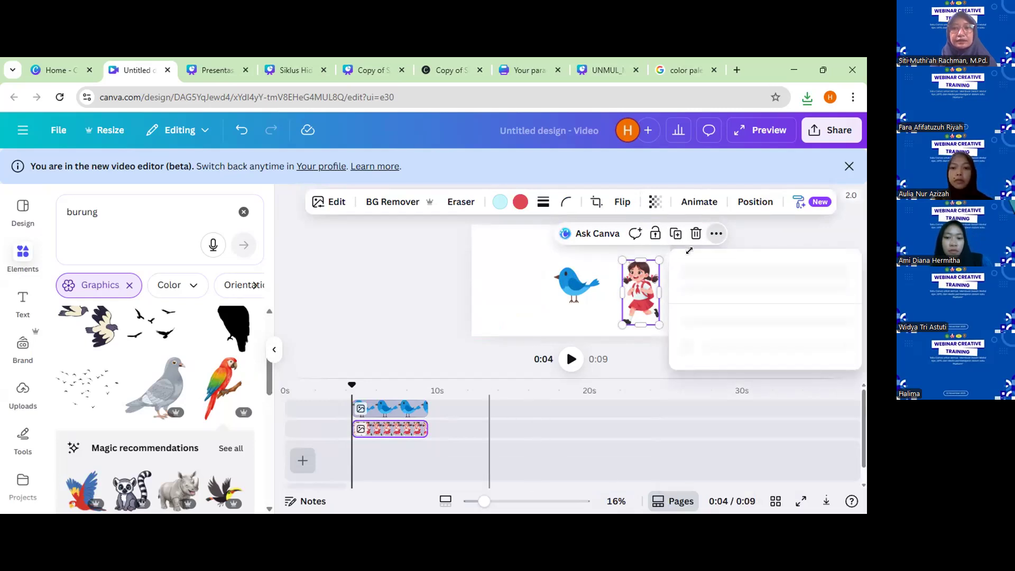
pyautogui.click(707, 285)
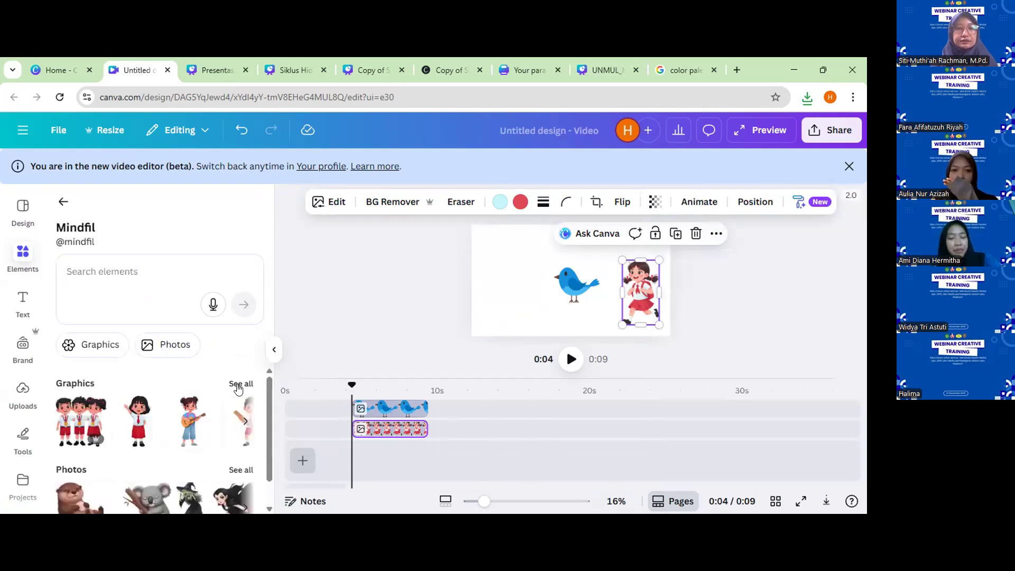
pyautogui.click(239, 385)
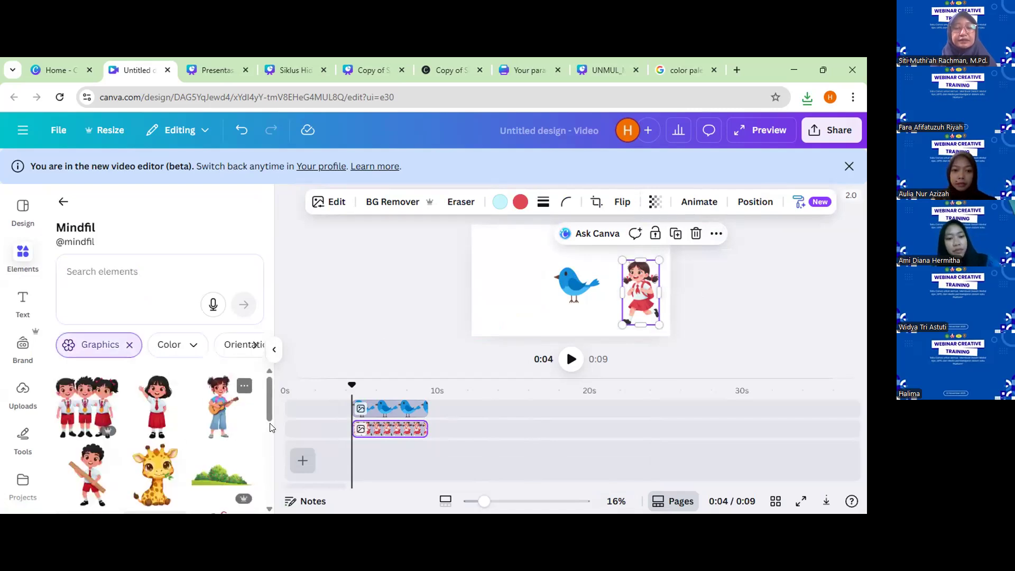
pyautogui.moveTo(265, 404); pyautogui.dragTo(264, 483)
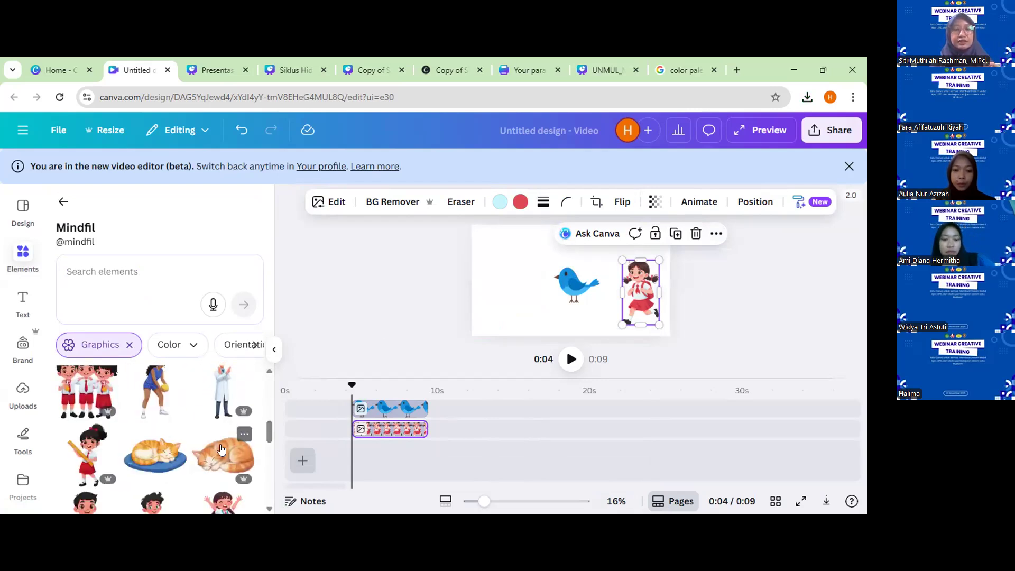
pyautogui.moveTo(269, 432); pyautogui.dragTo(261, 469)
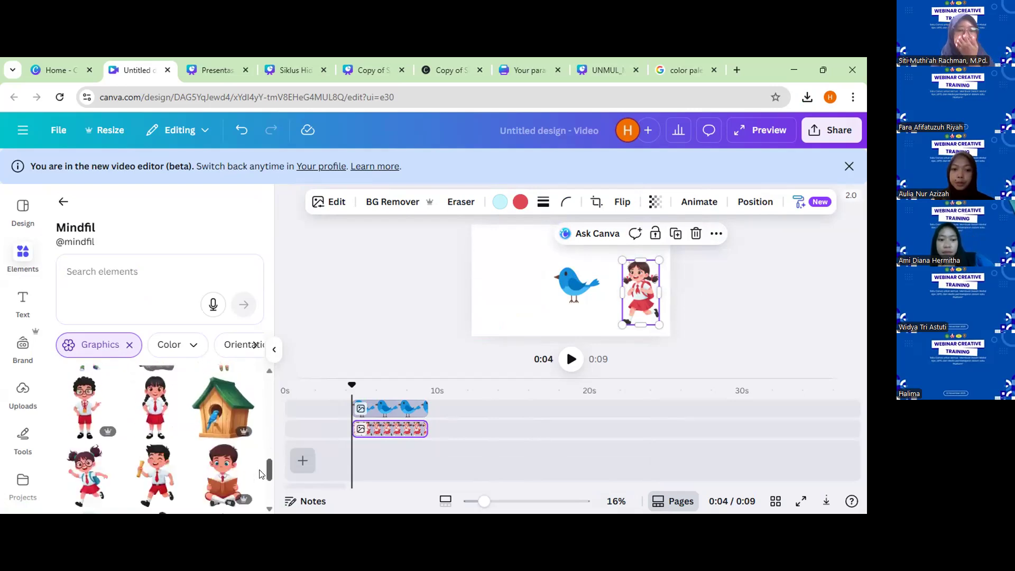
pyautogui.scroll(-5, 259, 476)
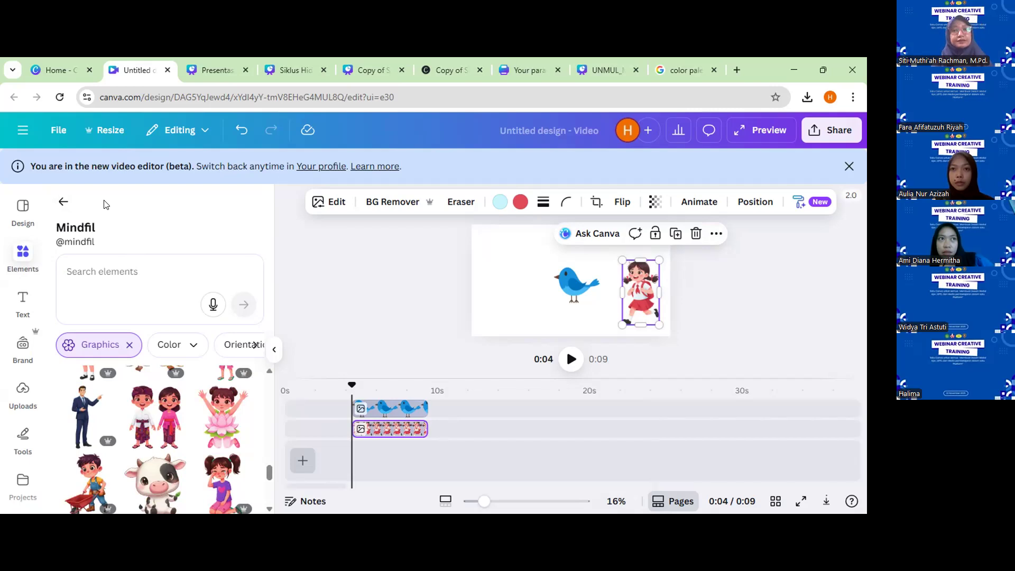
# Open the downloaded "Untitled design.gif" to check the flying bird animation, zoom in and back out, and close the viewer.
pyautogui.click(805, 97)
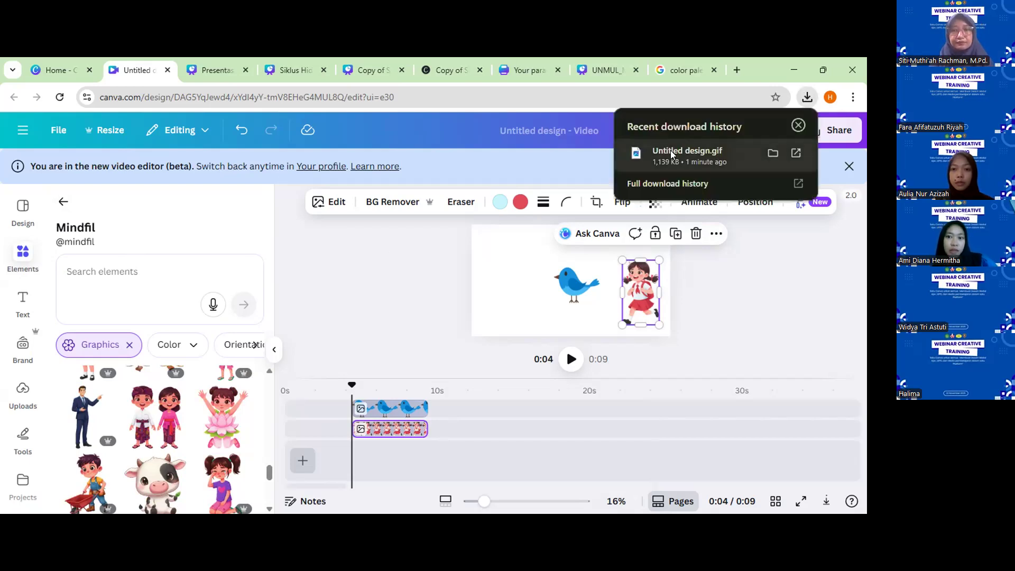
pyautogui.click(631, 163)
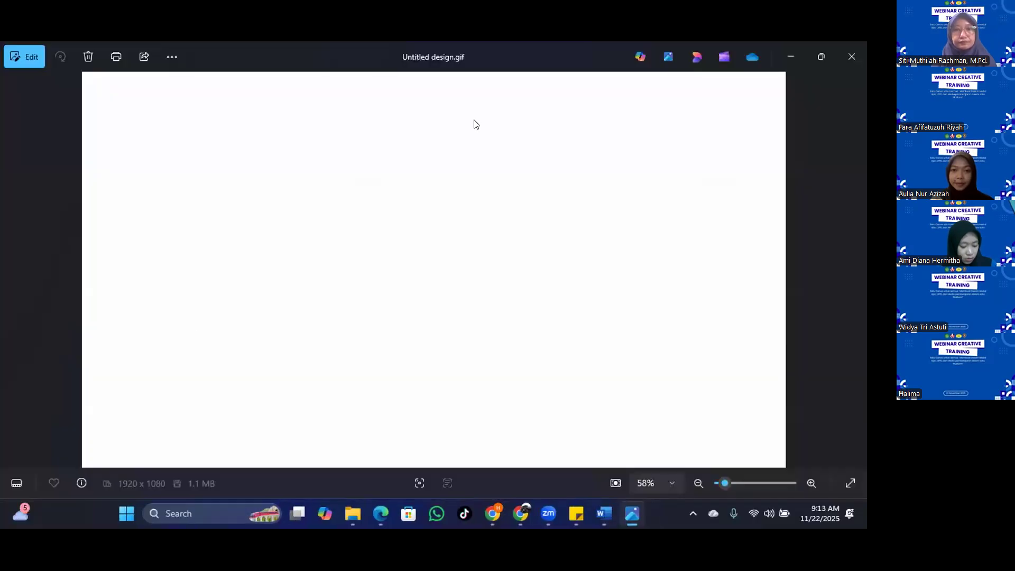
pyautogui.doubleClick(474, 121)
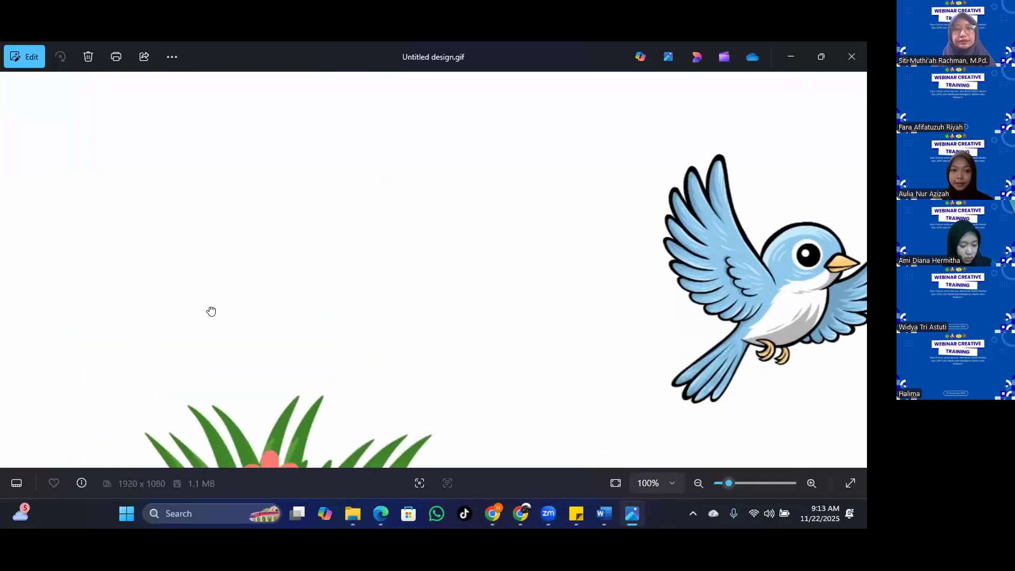
pyautogui.doubleClick(211, 311)
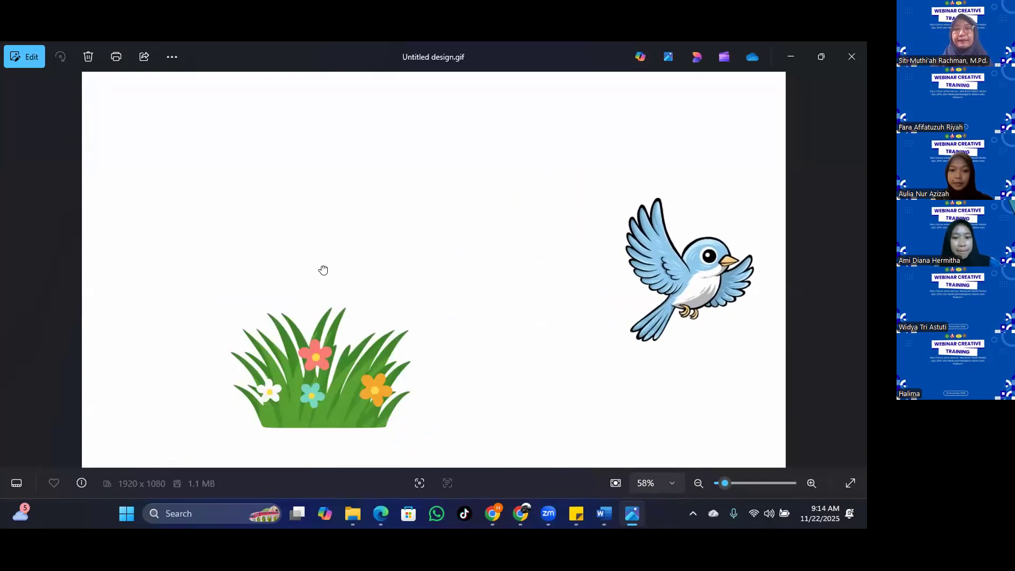
pyautogui.click(865, 44)
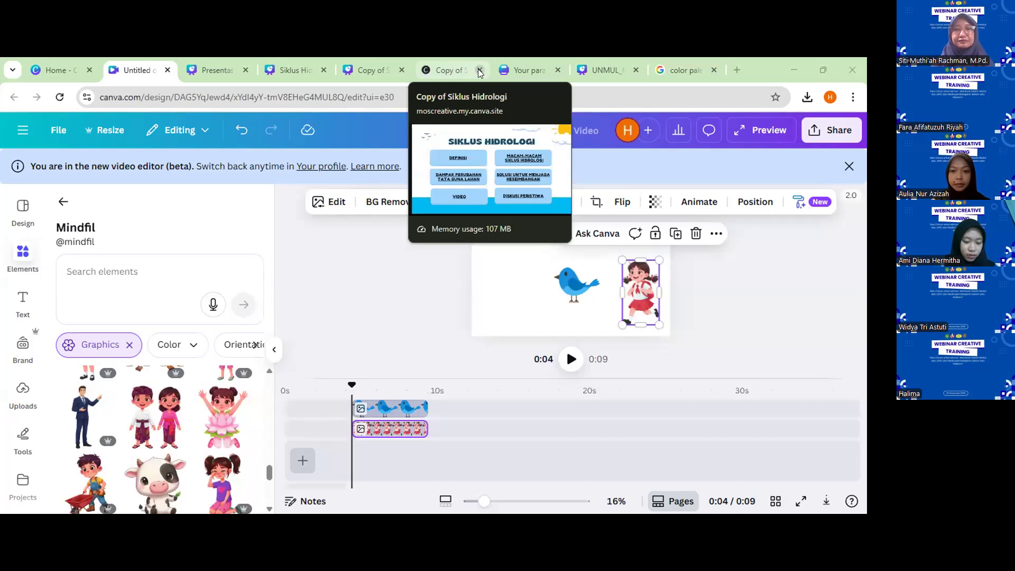
# Close the second "Copy of S…" browser tab and the color palette search tab.
pyautogui.click(479, 70)
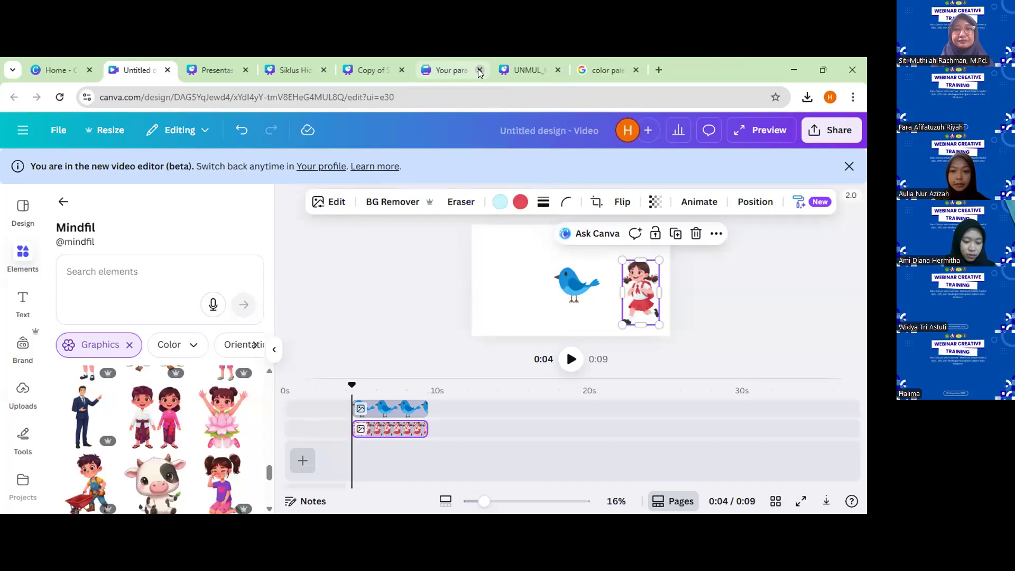
pyautogui.click(634, 70)
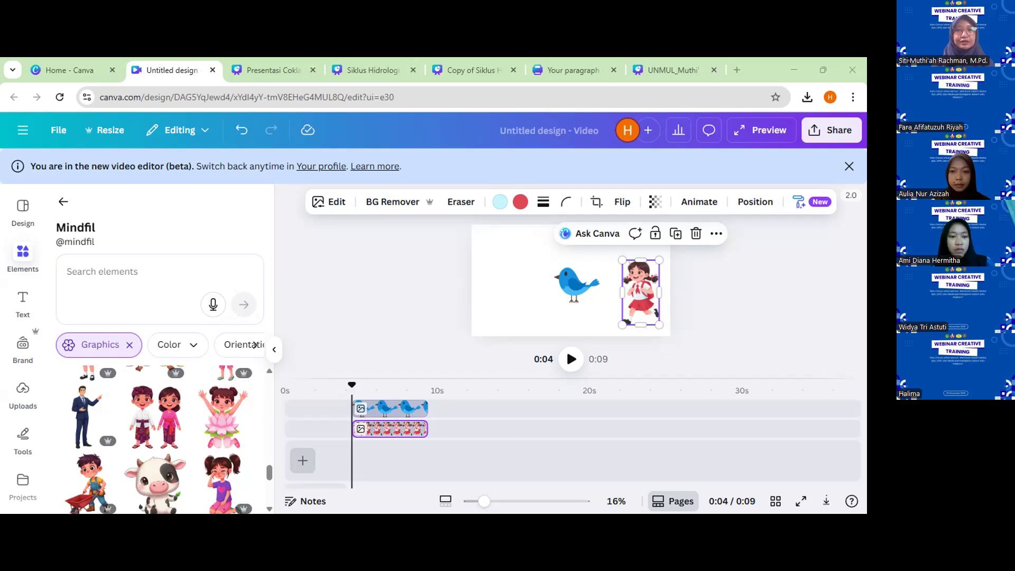
# Move the blue bird onto the schoolgirl, then add the couple in traditional dress, reduced in size, overlapping both.
pyautogui.moveTo(569, 289); pyautogui.dragTo(632, 296)
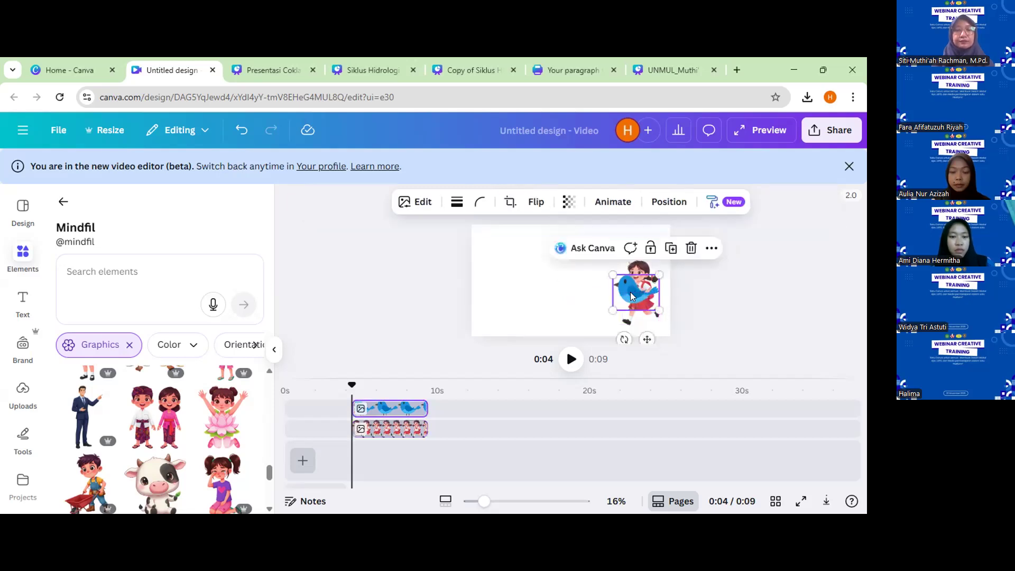
pyautogui.click(148, 417)
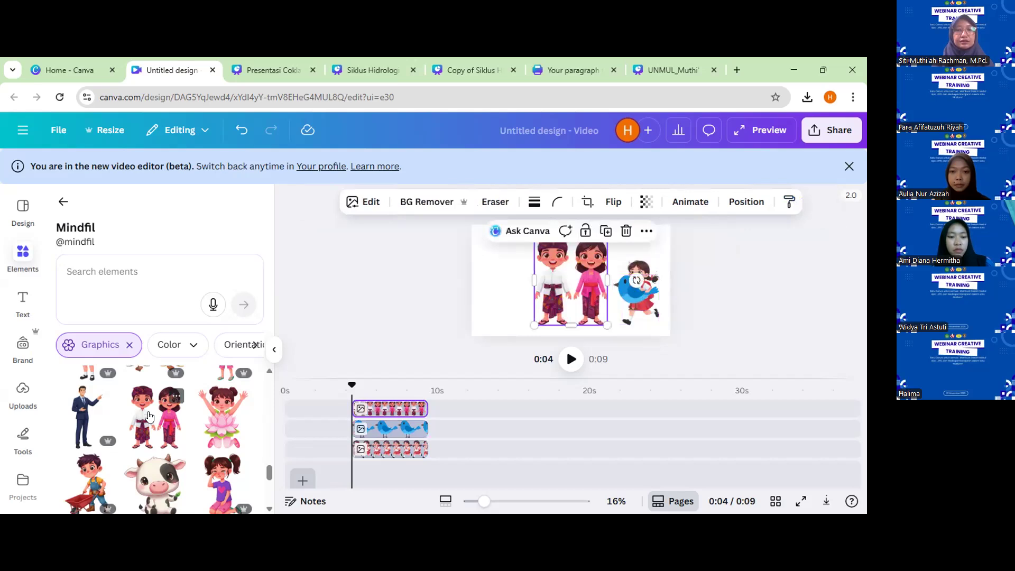
pyautogui.moveTo(626, 294); pyautogui.dragTo(626, 296)
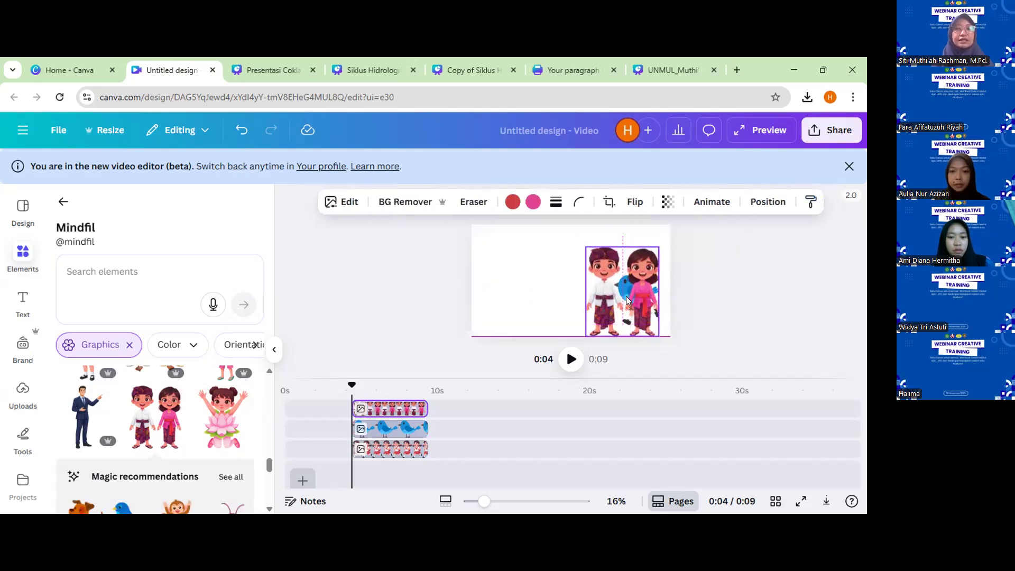
pyautogui.moveTo(585, 247); pyautogui.dragTo(608, 274)
pyautogui.moveTo(724, 300); pyautogui.dragTo(607, 260)
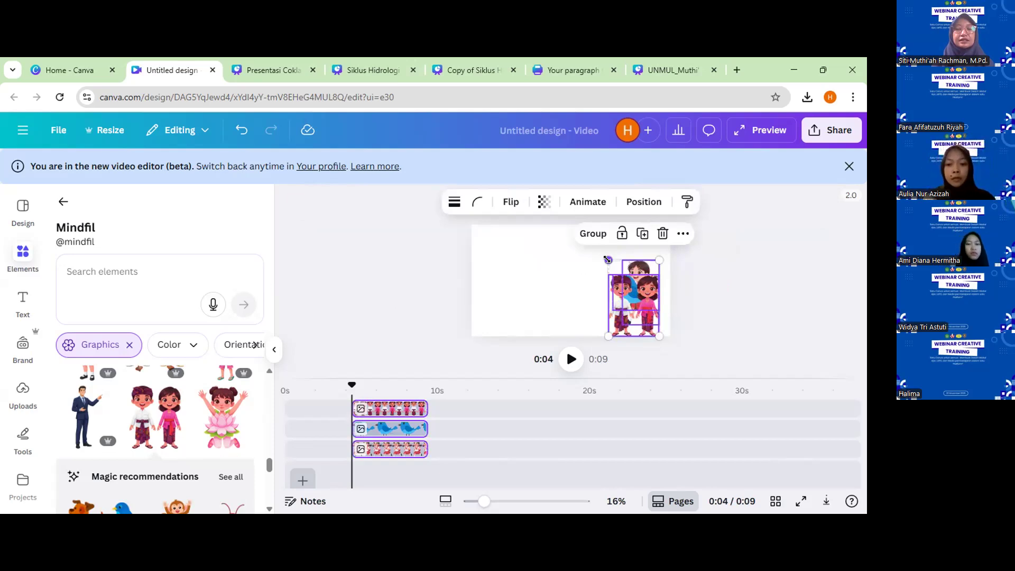
pyautogui.click(677, 313)
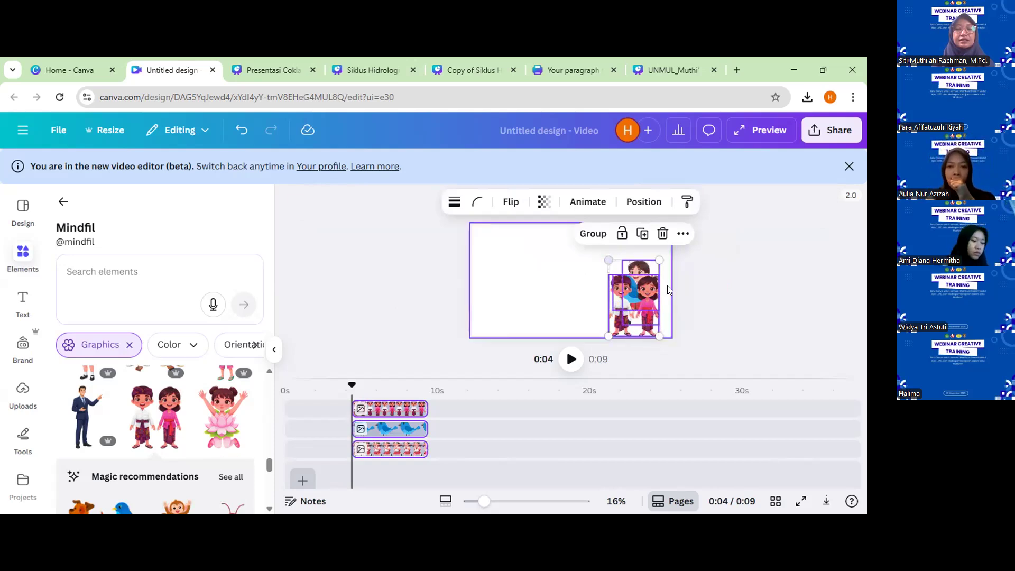
pyautogui.click(682, 307)
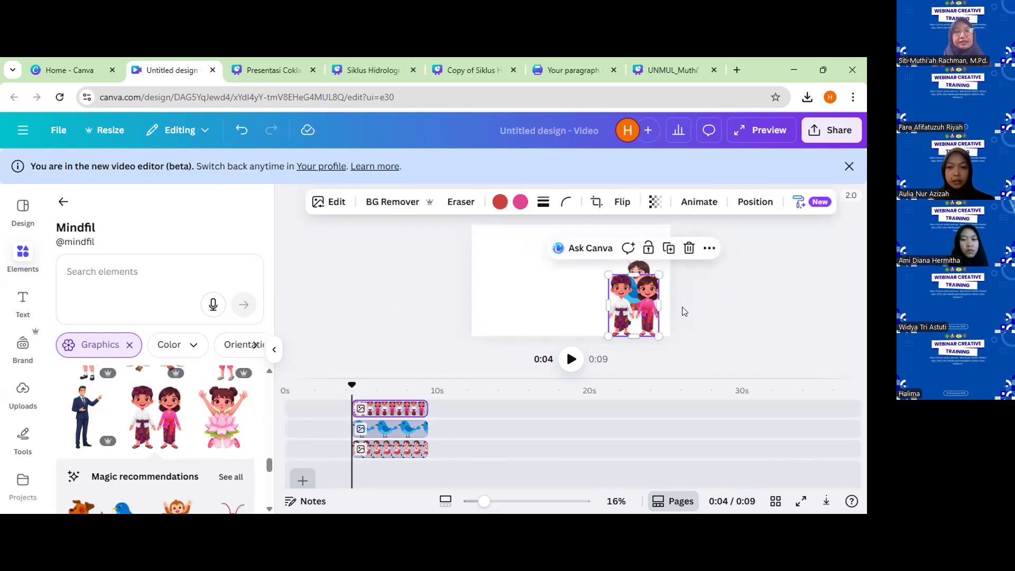
# Show the list of layers and move the blue bird's layer above the couple.
pyautogui.rightClick(682, 307)
pyautogui.moveTo(682, 306)
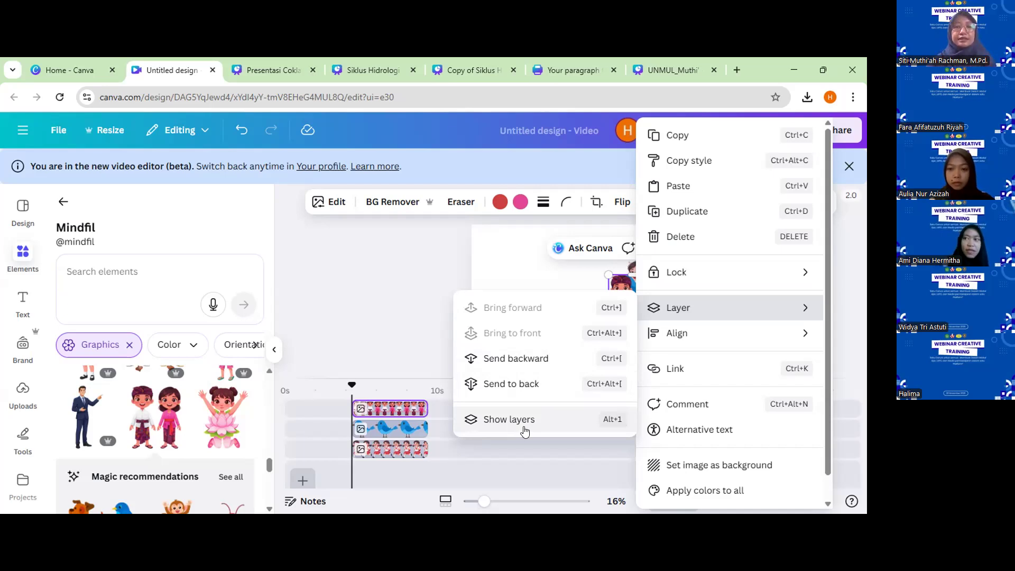
pyautogui.click(509, 419)
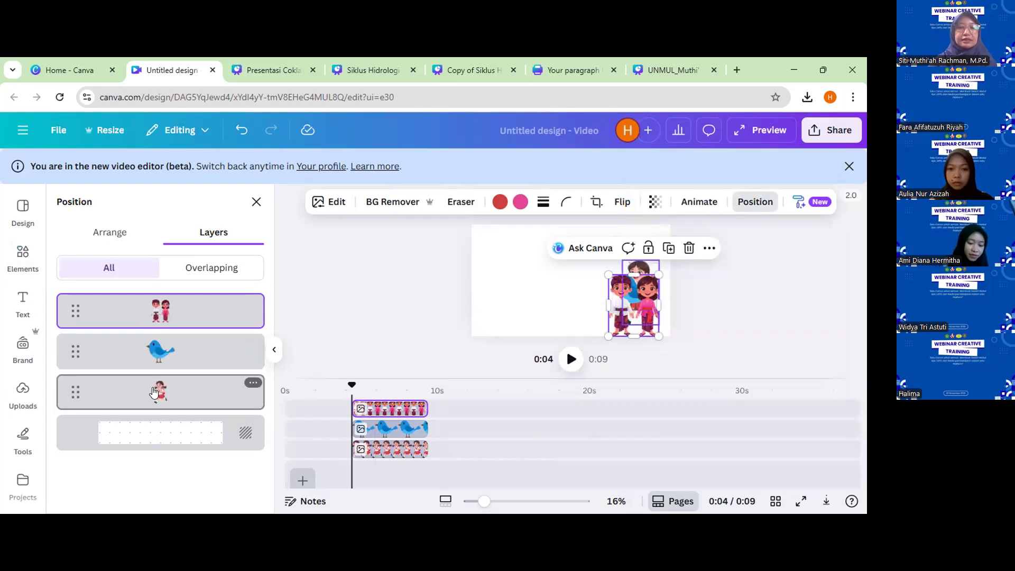
pyautogui.click(153, 350)
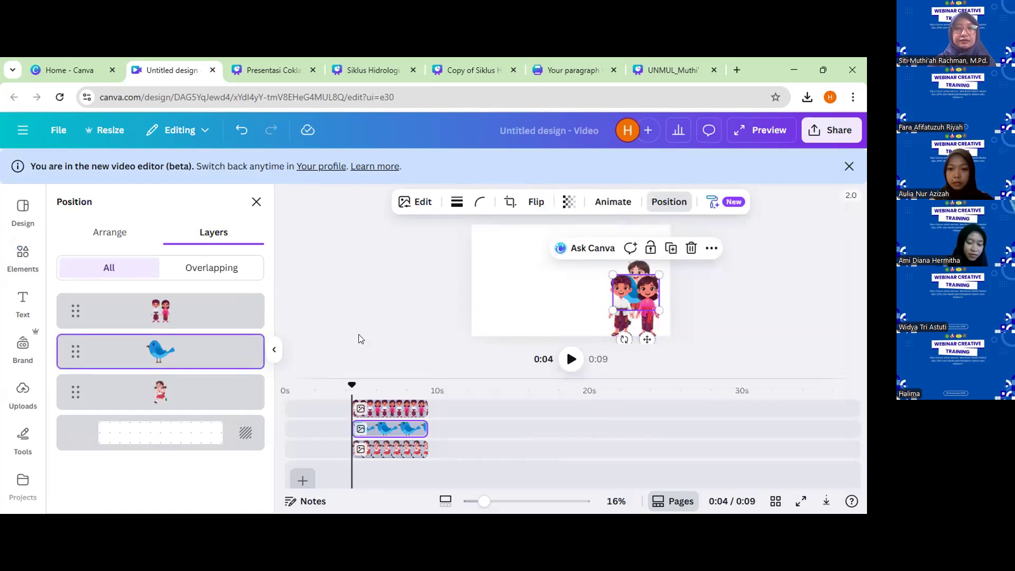
pyautogui.click(166, 396)
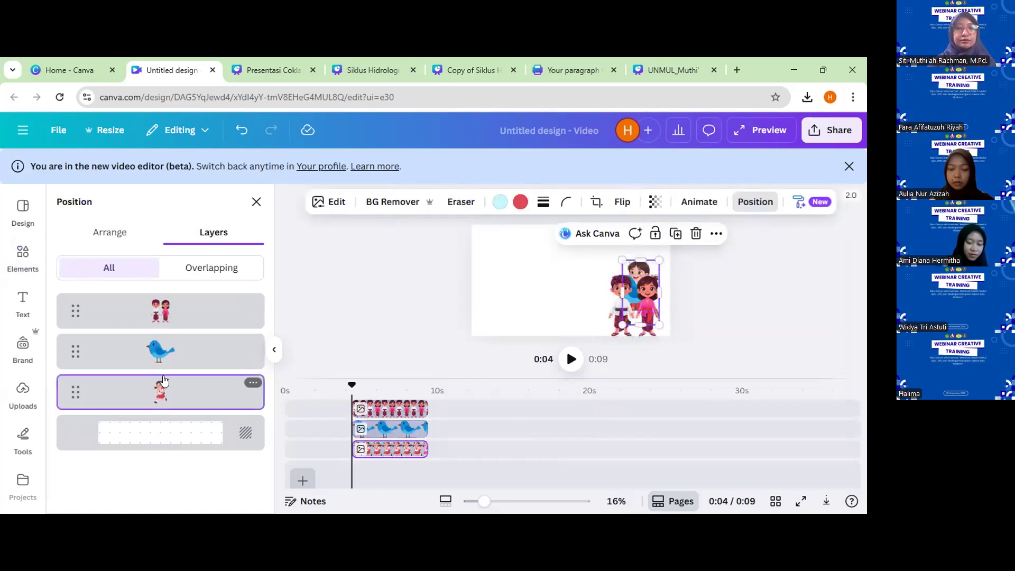
pyautogui.click(158, 350)
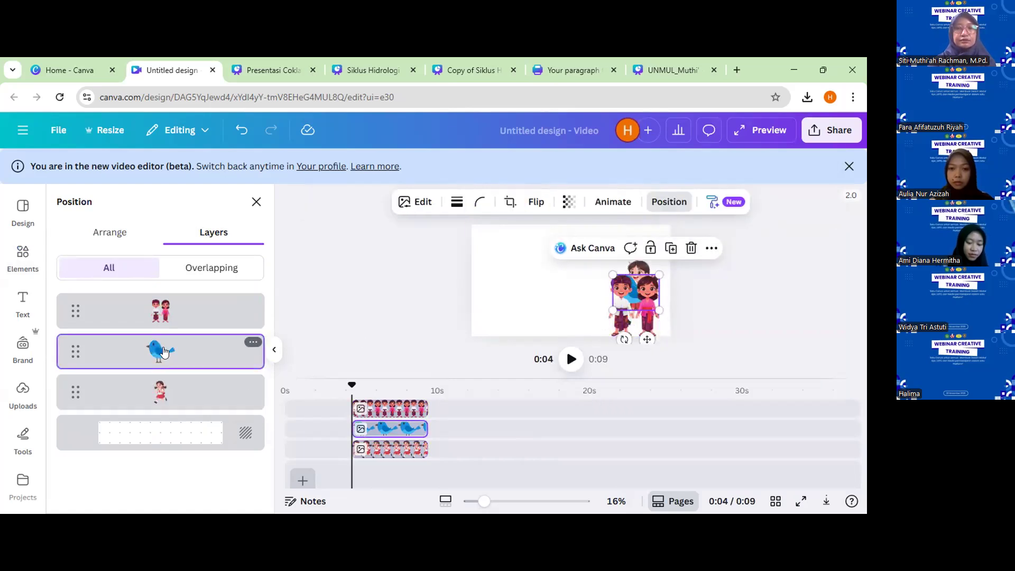
pyautogui.rightClick(209, 348)
pyautogui.click(192, 347)
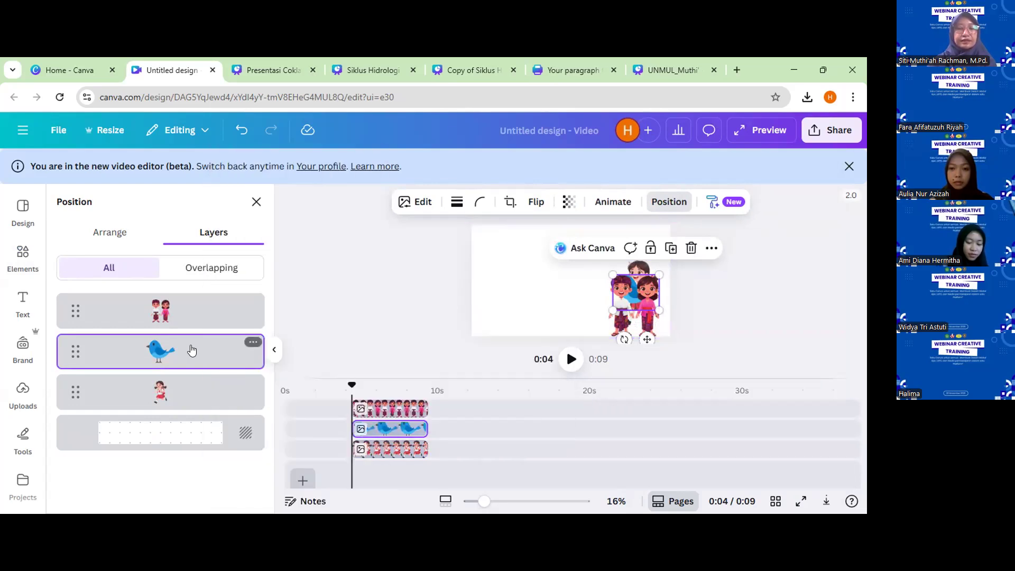
pyautogui.moveTo(191, 319); pyautogui.dragTo(190, 292)
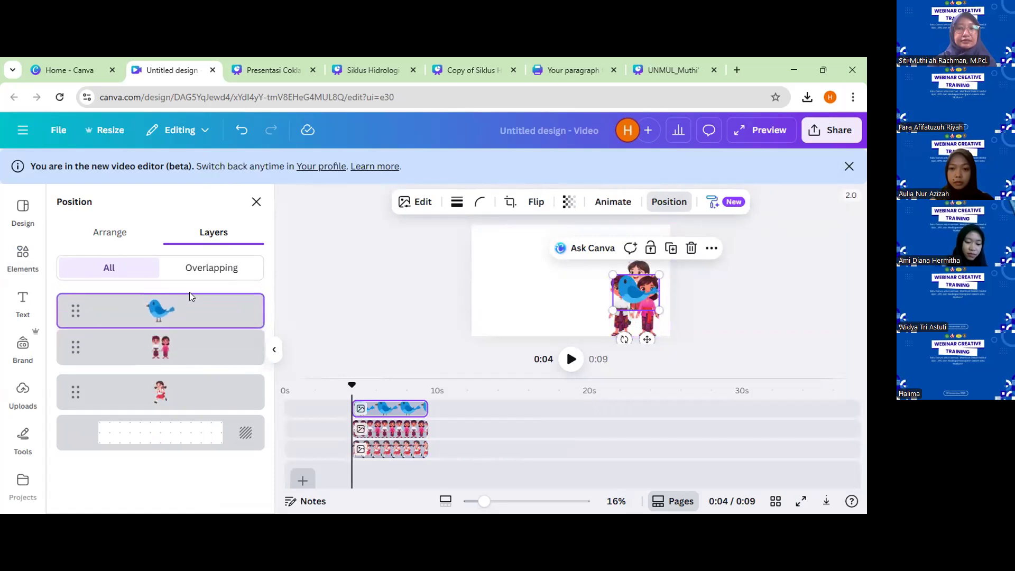
# Shift the blue bird down and to the left, send it one layer backward behind the couple, and show the Arrange options.
pyautogui.moveTo(632, 284); pyautogui.dragTo(604, 301)
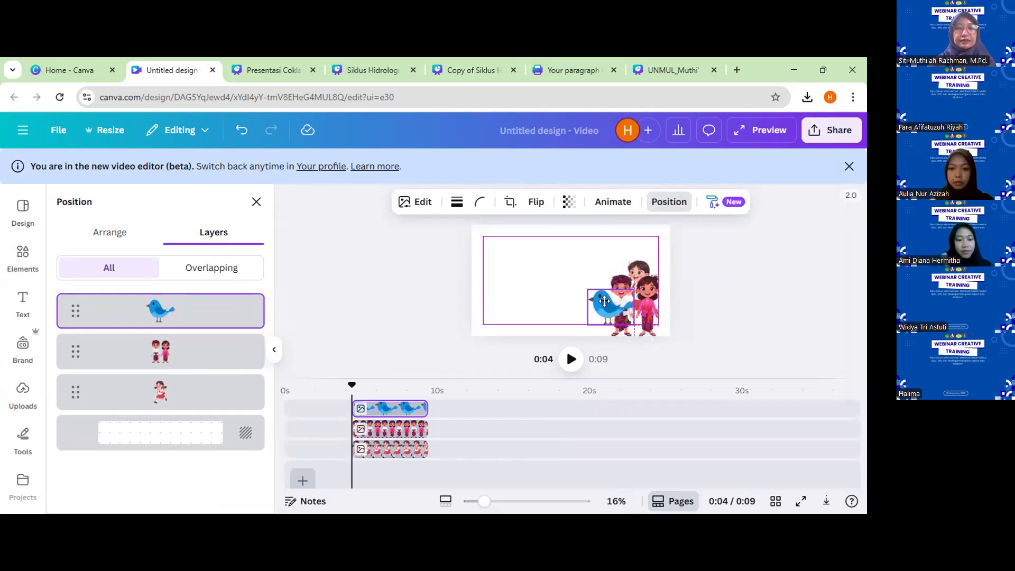
pyautogui.moveTo(601, 300); pyautogui.dragTo(600, 305)
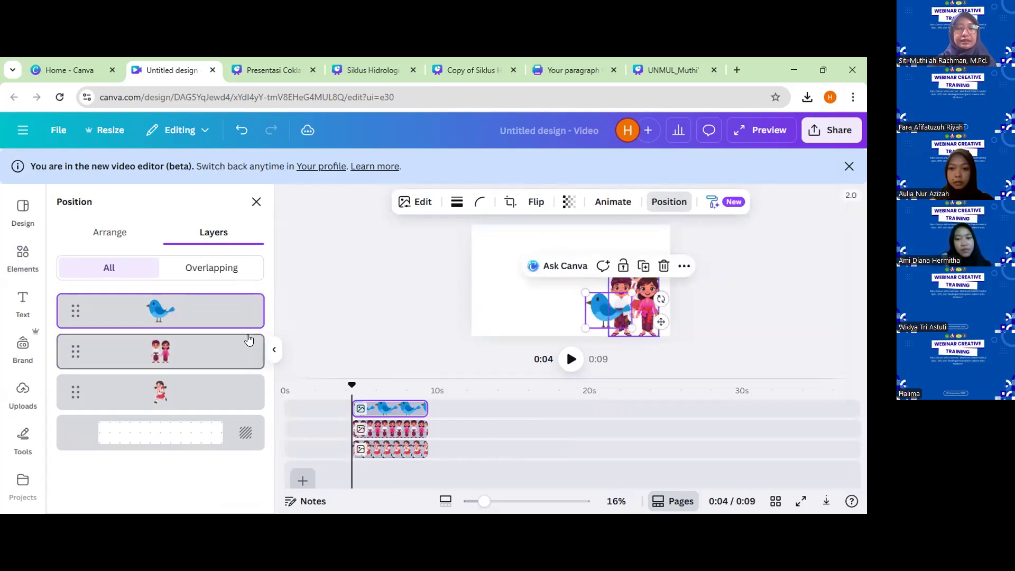
pyautogui.hotkey('ctrl', '[')
pyautogui.click(121, 234)
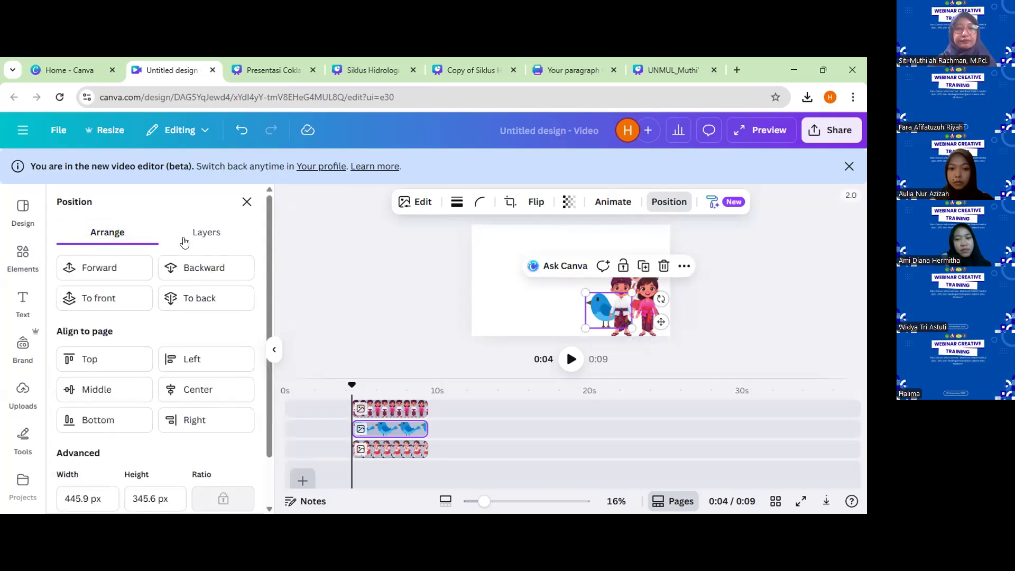
# Delete the couple, the schoolgirl and the blue bird to clear the canvas.
pyautogui.click(640, 306)
pyautogui.press('Delete')
pyautogui.click(641, 310)
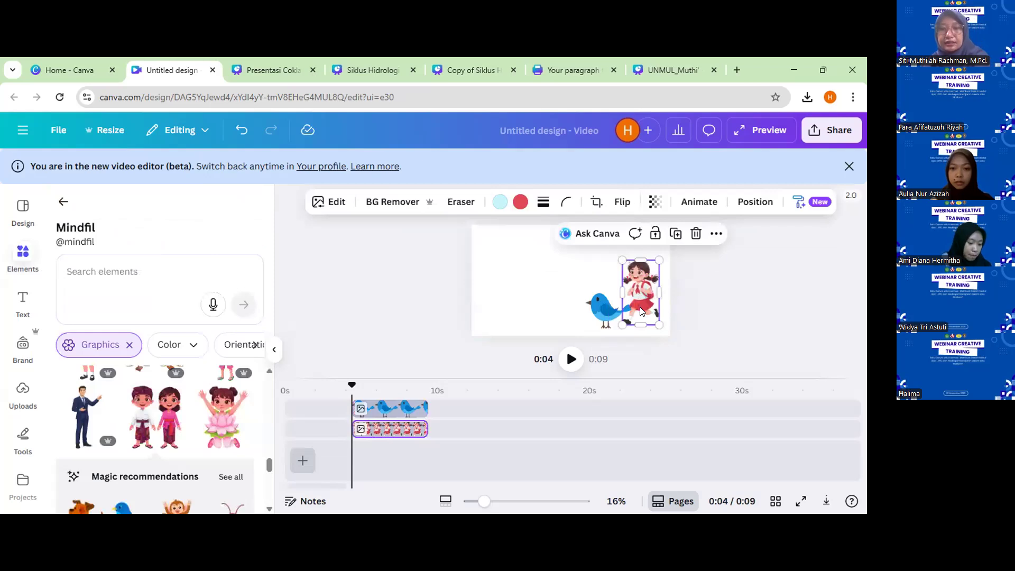
pyautogui.press('Delete')
pyautogui.click(603, 317)
pyautogui.press('Delete')
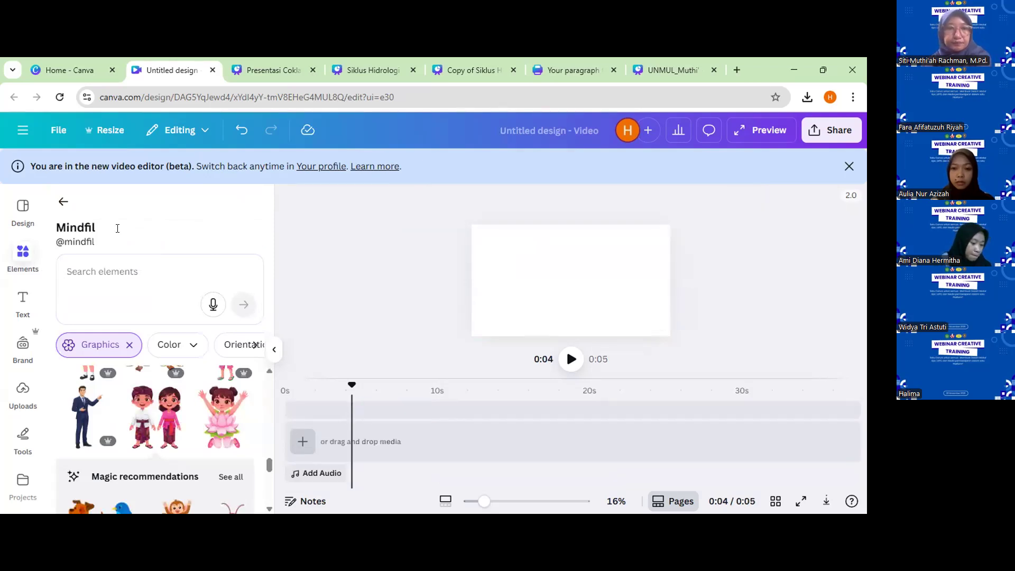
# Search the creator's graphics for "pohon", add the green leafy tree to the canvas and move it to the right half.
pyautogui.click(171, 262)
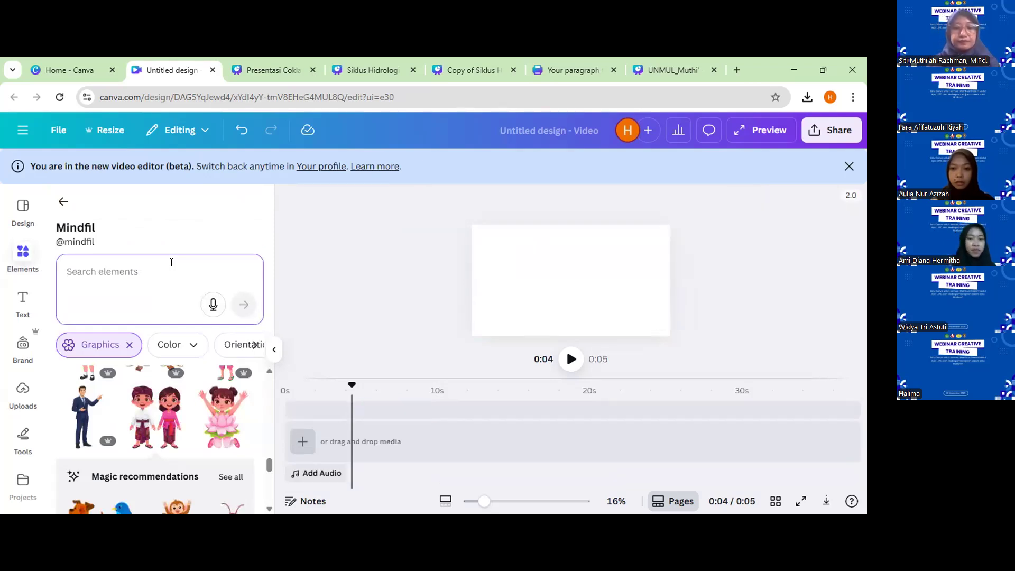
pyautogui.write('poh')
pyautogui.press('Return')
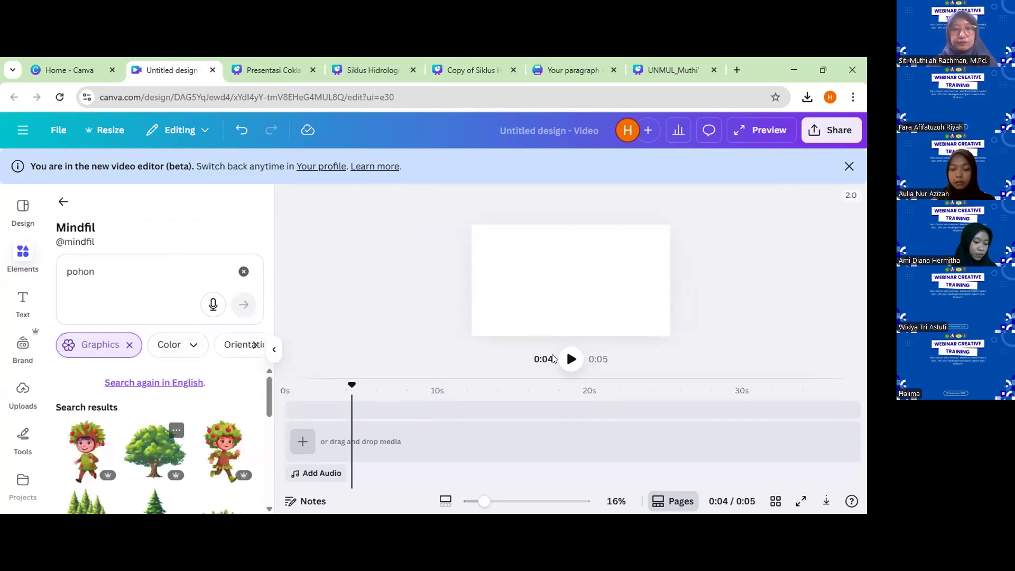
pyautogui.click(136, 463)
pyautogui.moveTo(594, 283); pyautogui.dragTo(626, 286)
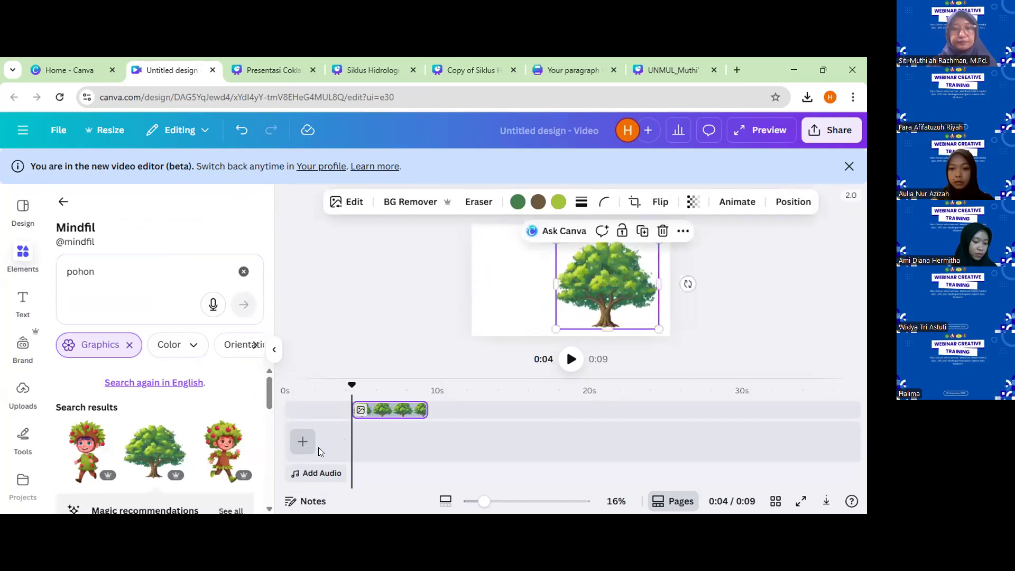
# Add the running character with the apple-tree hair, reduce its size and place it in front of the tree's lower left side.
pyautogui.click(213, 446)
pyautogui.moveTo(571, 276); pyautogui.dragTo(588, 289)
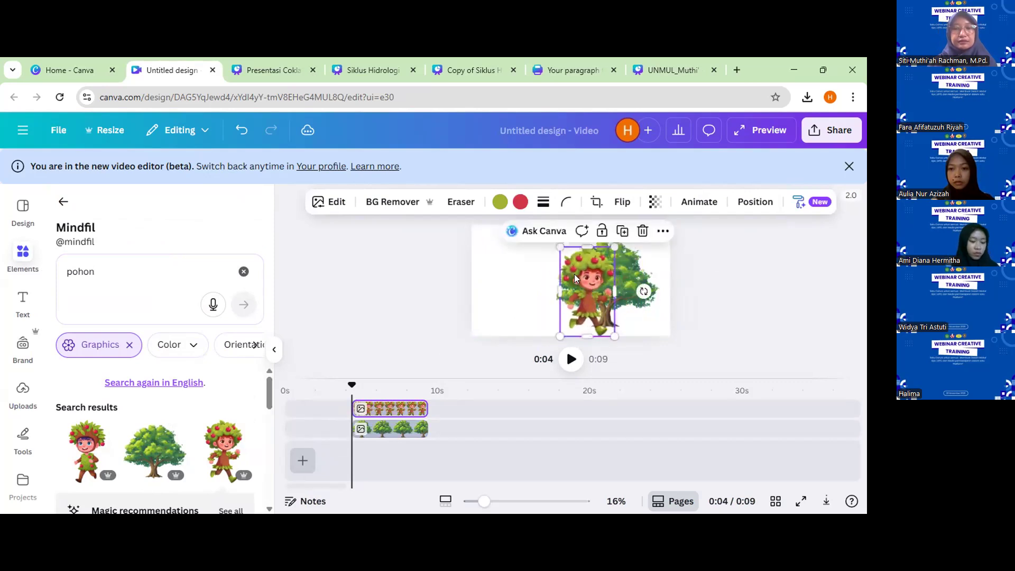
pyautogui.moveTo(558, 247); pyautogui.dragTo(568, 291)
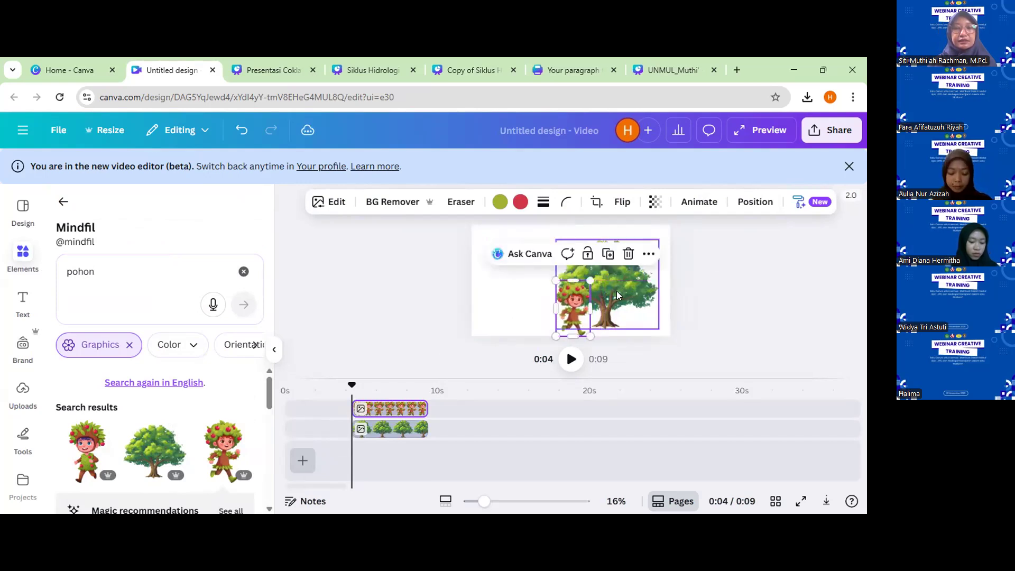
pyautogui.doubleClick(580, 300)
pyautogui.click(522, 285)
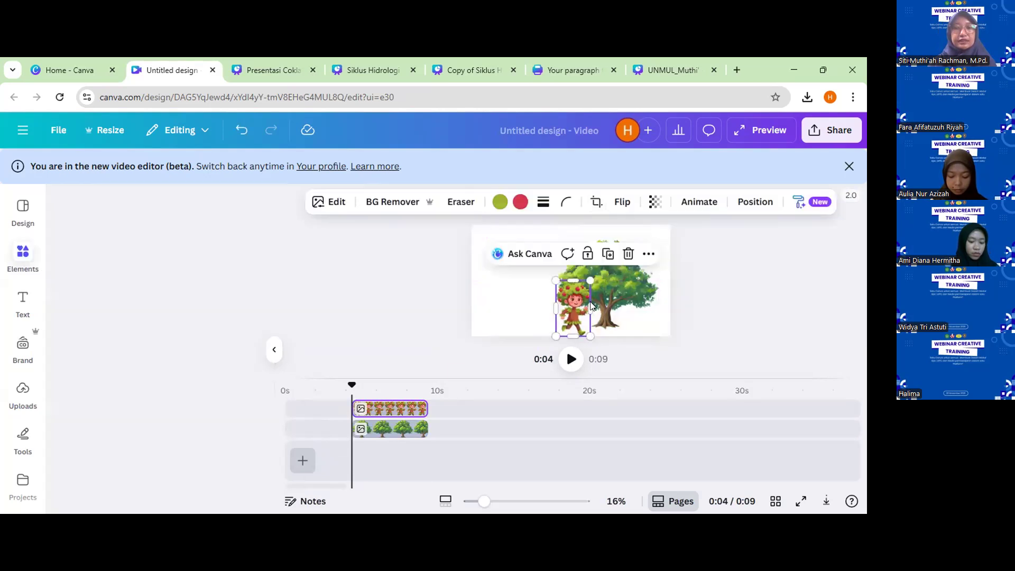
# Show the list of layers, move the character's layer below the tree, and shift the character right toward the trunk.
pyautogui.rightClick(582, 302)
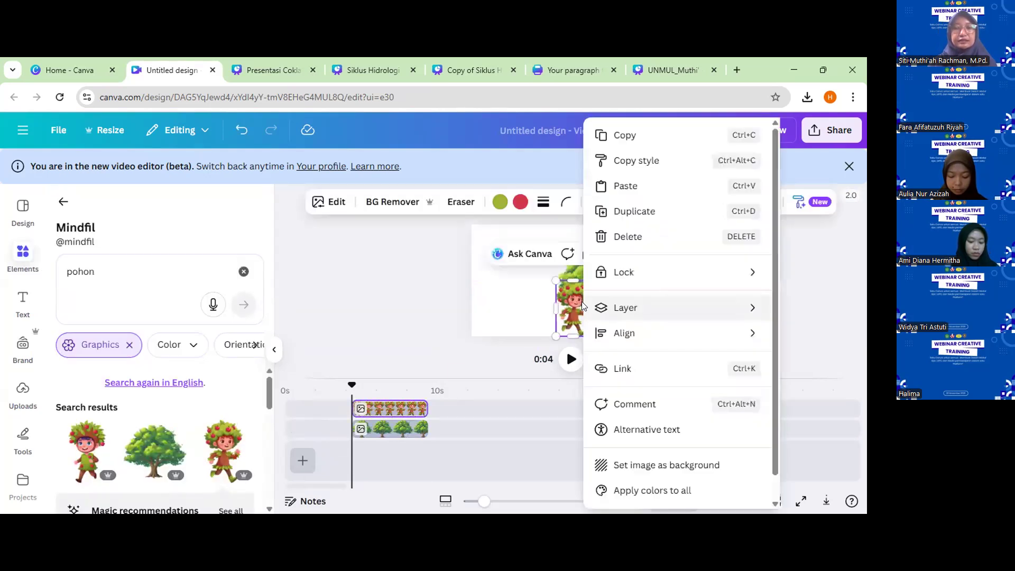
pyautogui.moveTo(642, 312)
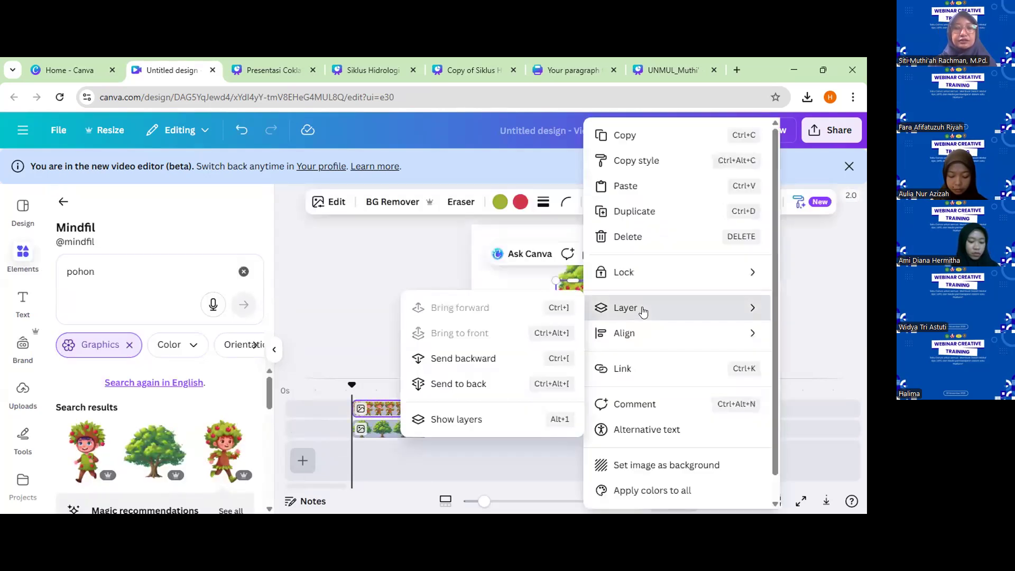
pyautogui.hotkey('alt', '1')
pyautogui.moveTo(191, 311); pyautogui.dragTo(191, 358)
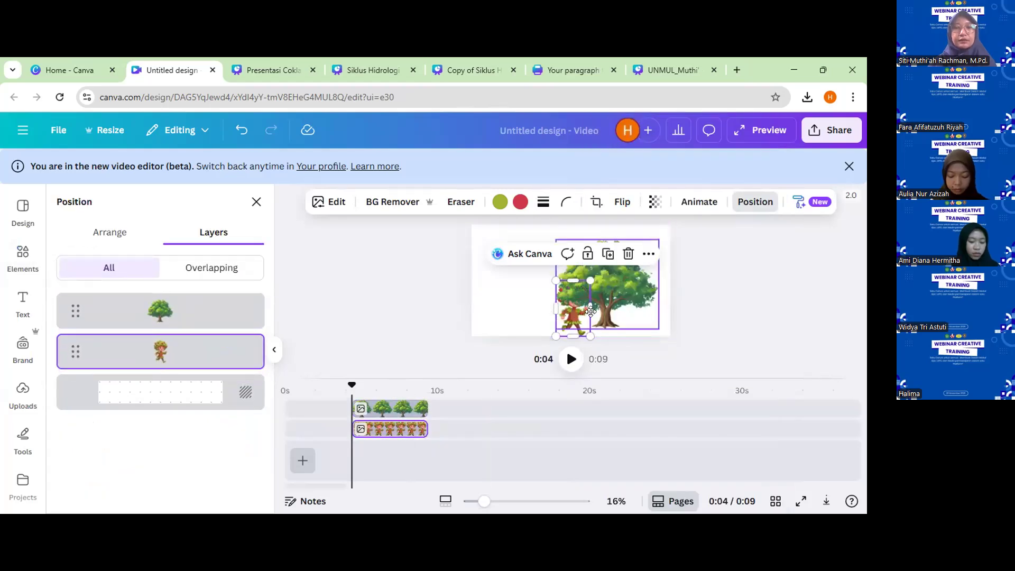
pyautogui.moveTo(574, 311); pyautogui.dragTo(587, 314)
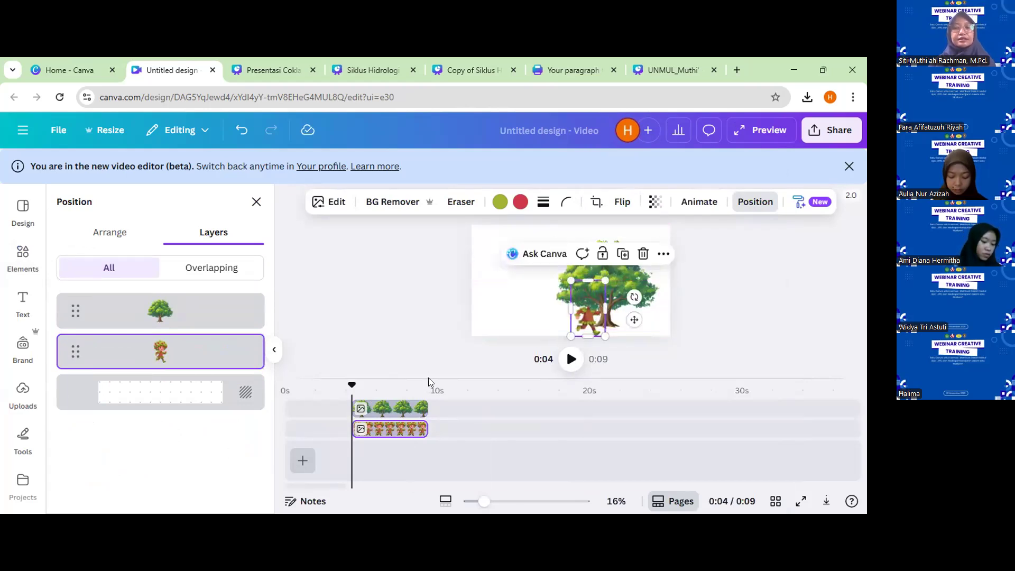
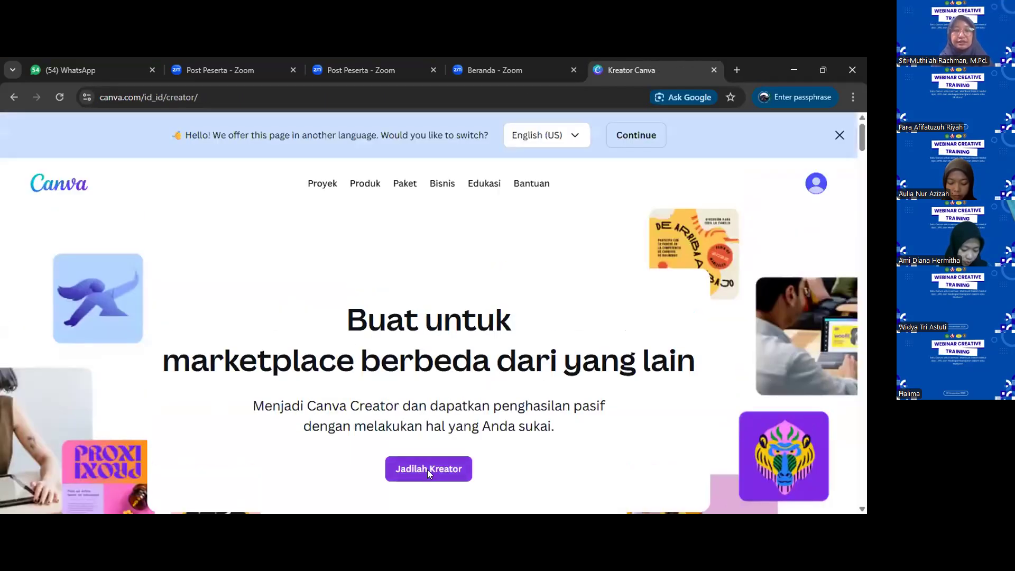
# Open the Canva Creators program application from the creator page and return from it to the Canva home page.
pyautogui.click(427, 470)
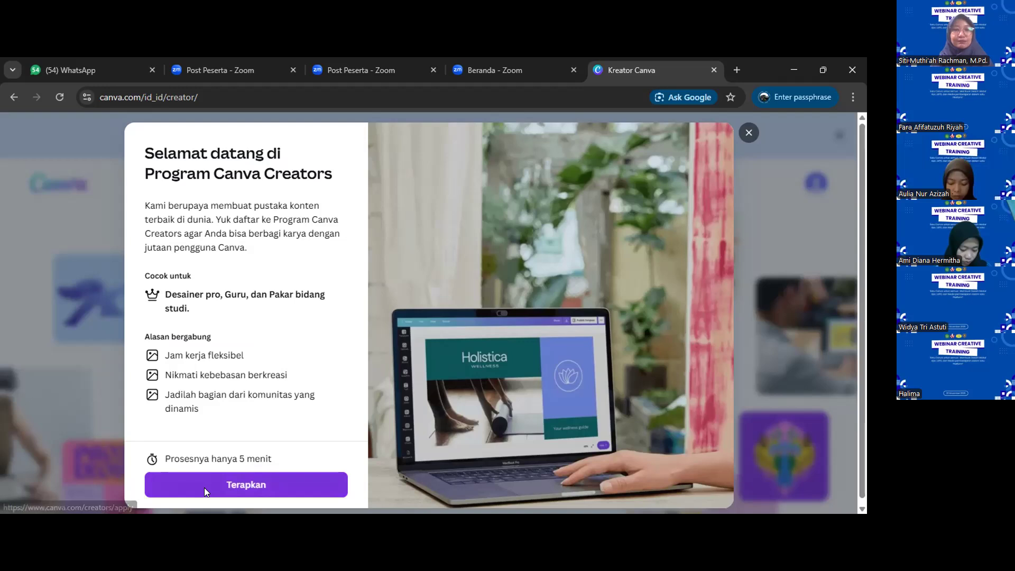
pyautogui.click(224, 485)
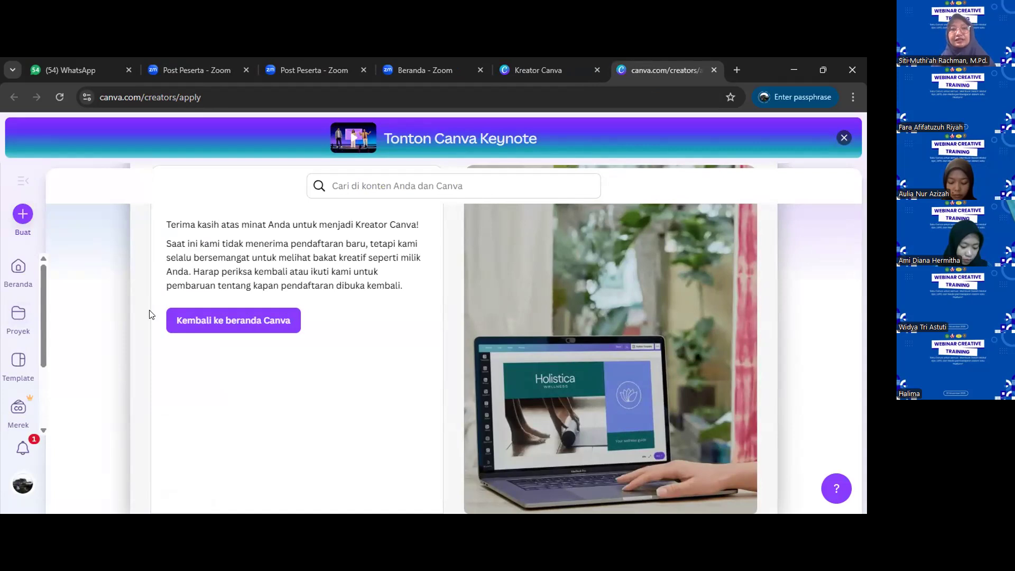
pyautogui.click(193, 323)
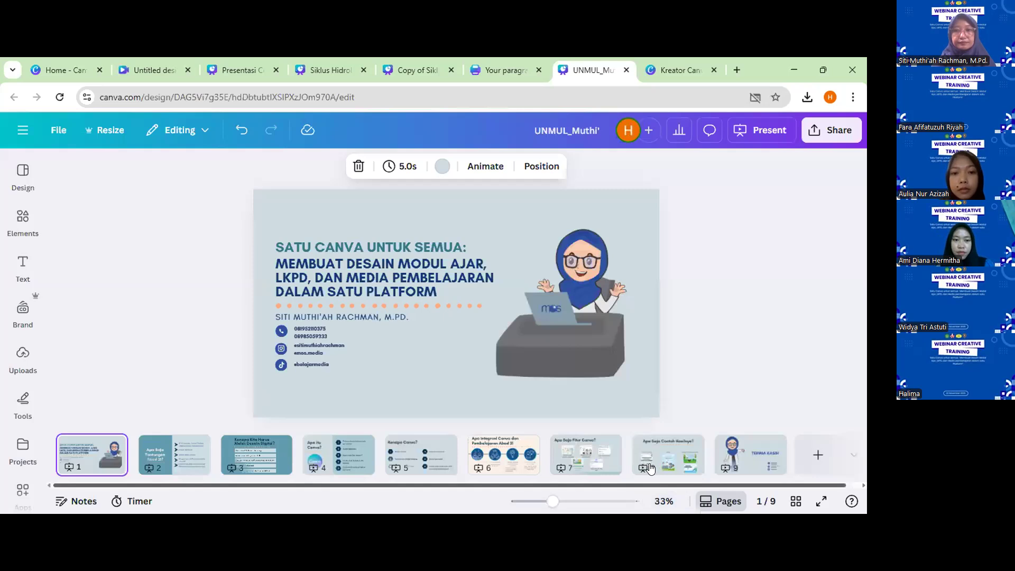
# Go to the closing "TERIMA KASIH" slide on page 9, present it full screen, and exit the presentation.
pyautogui.click(650, 468)
pyautogui.press('Right')
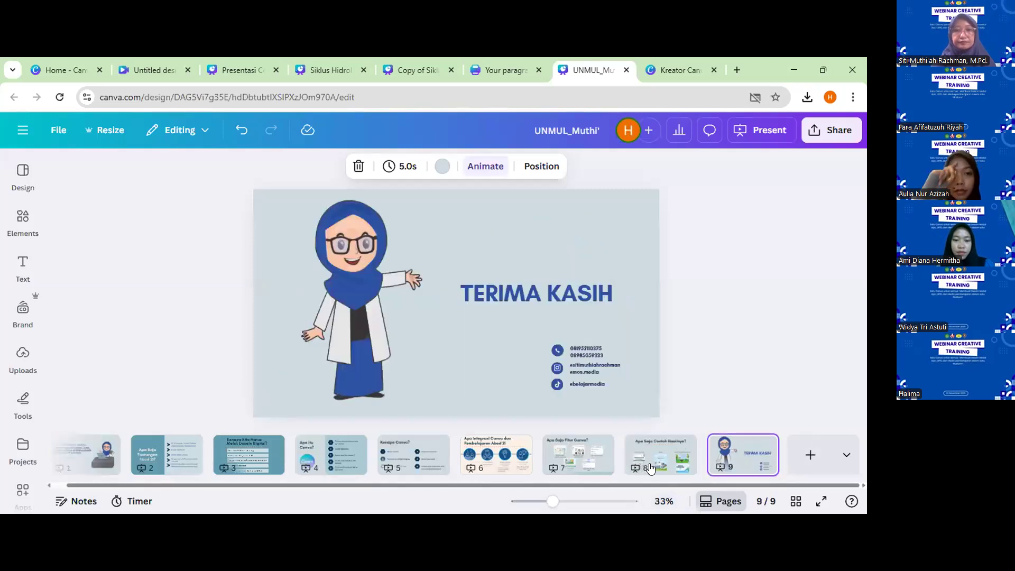
pyautogui.click(754, 129)
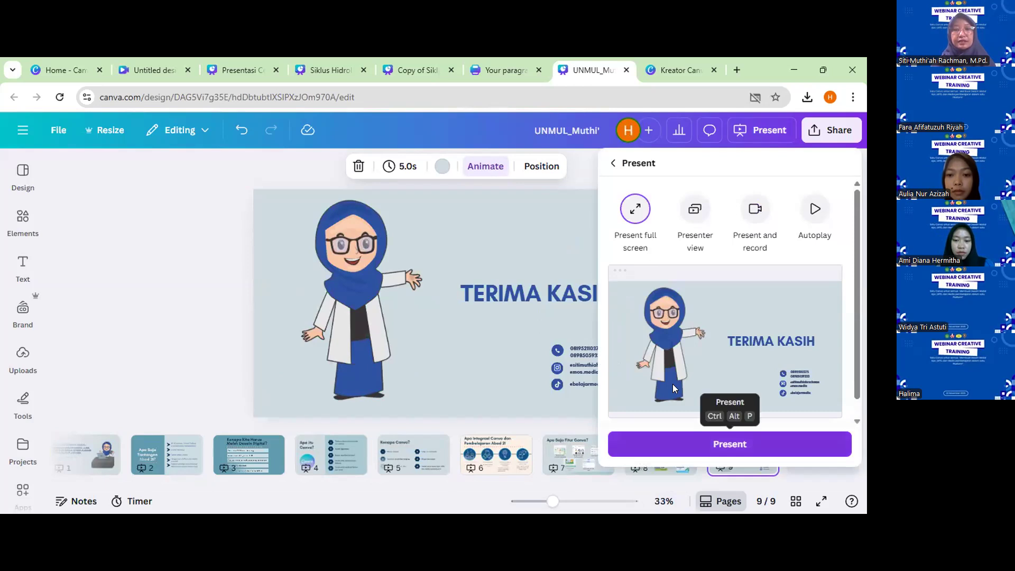
pyautogui.click(624, 443)
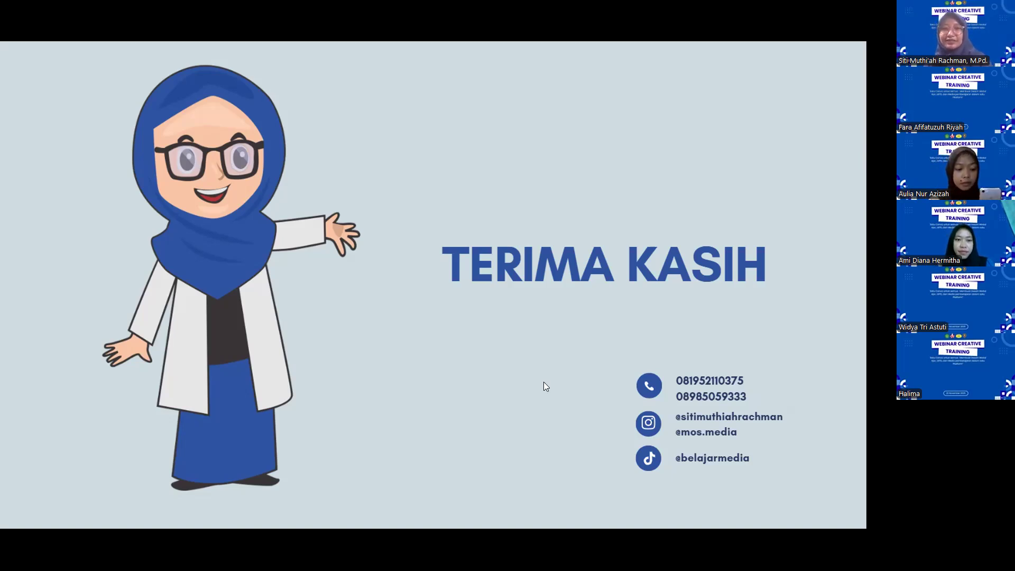
pyautogui.press('Escape')
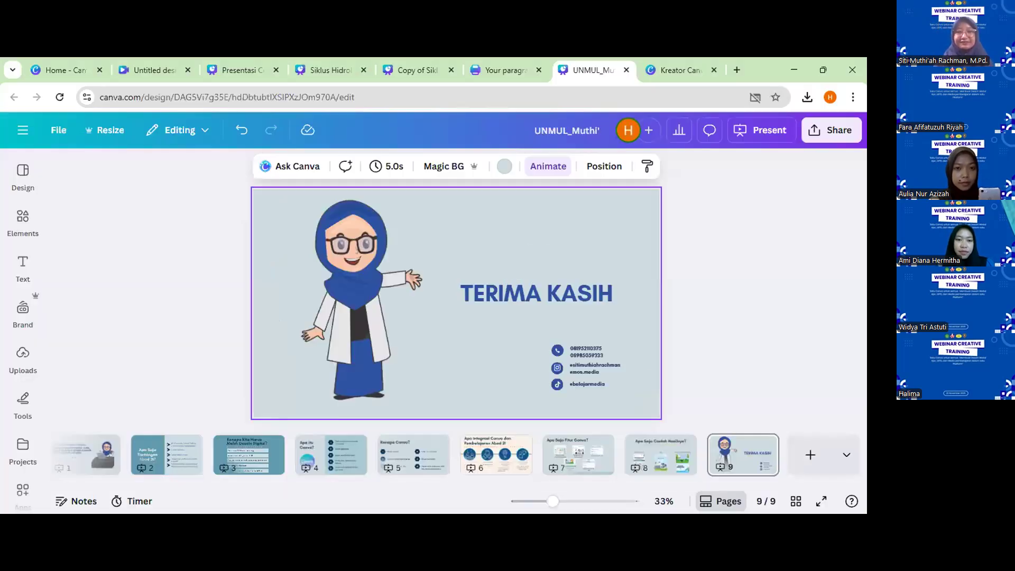